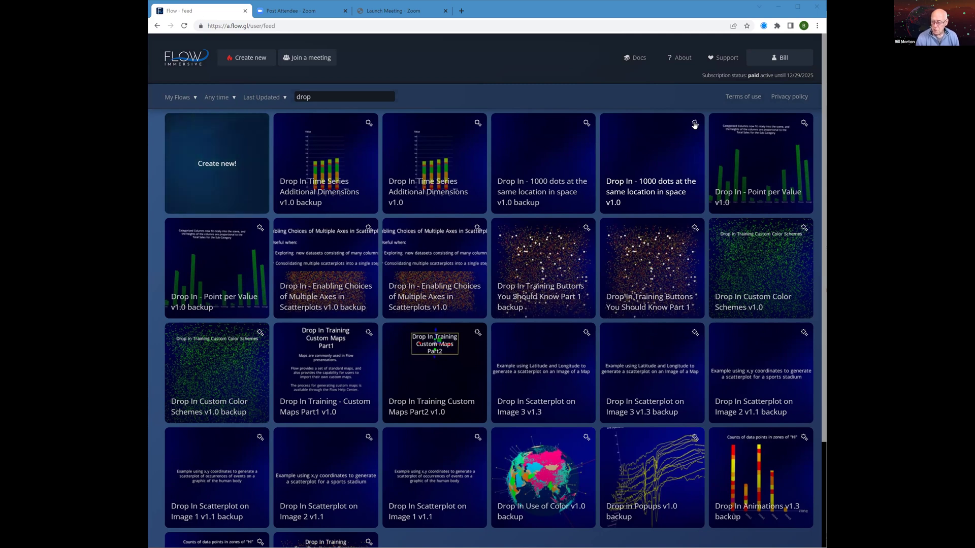
# Open the flow "Drop In - 1000 dots at the same location in space v1.0" for editing.
pyautogui.click(695, 125)
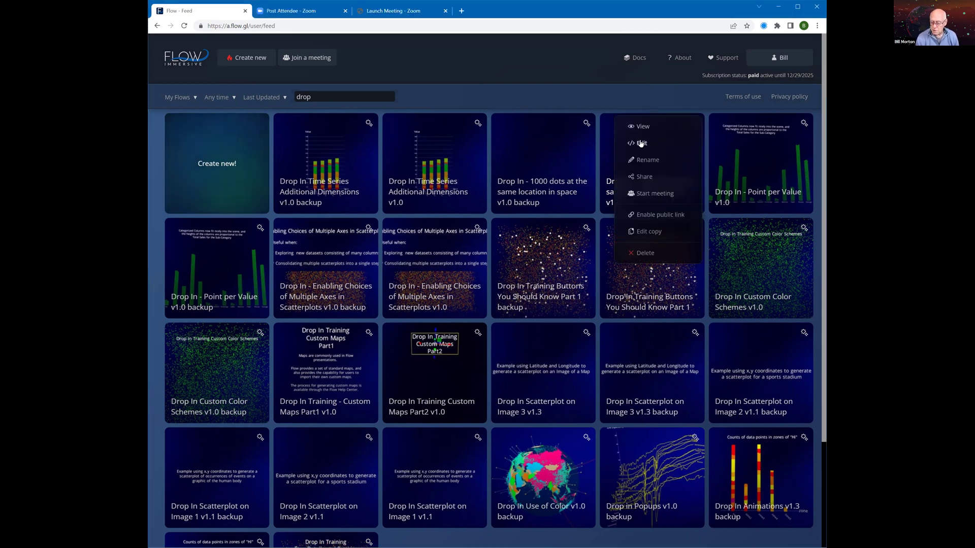
pyautogui.click(641, 144)
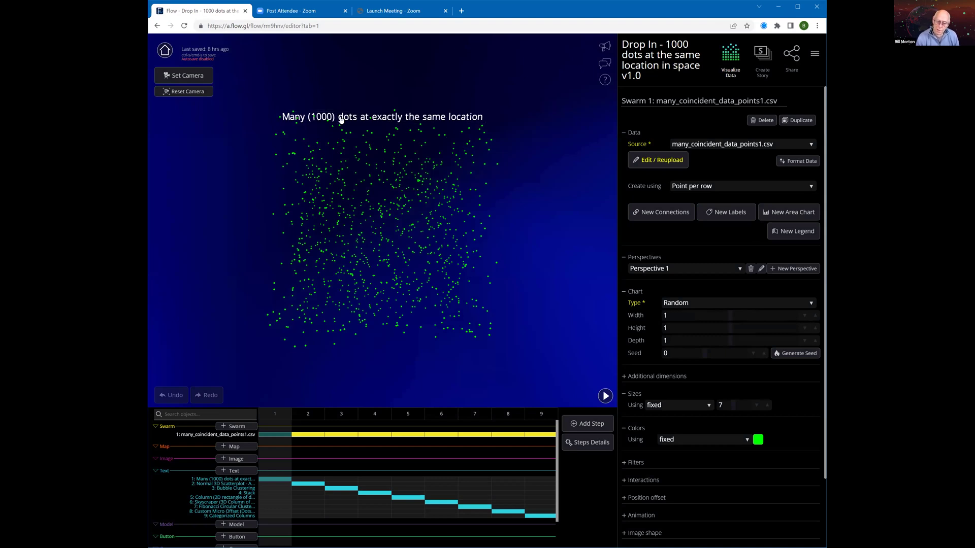
# Inspect the details of one outlying dot and the data table behind many_coincident_data_points1.csv, closing both views.
pyautogui.click(496, 167)
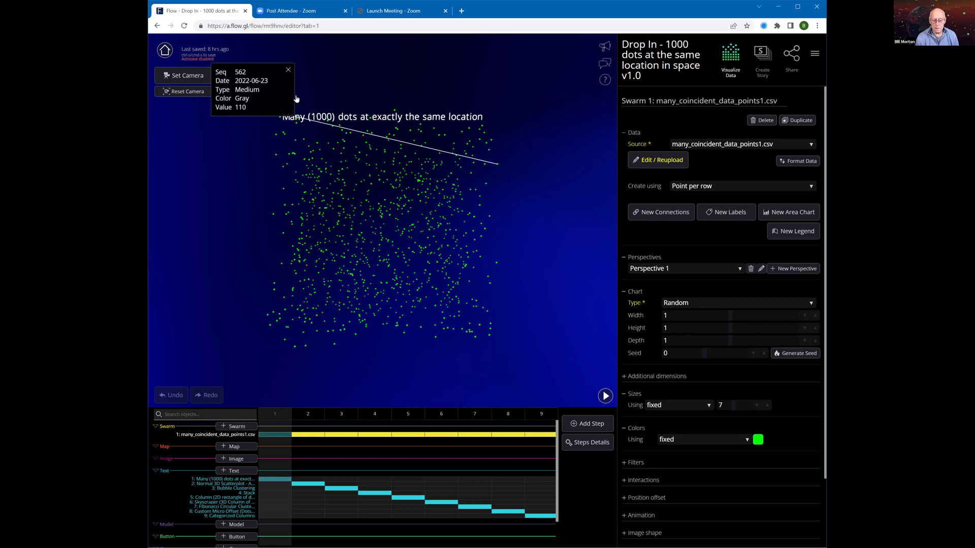
pyautogui.click(288, 70)
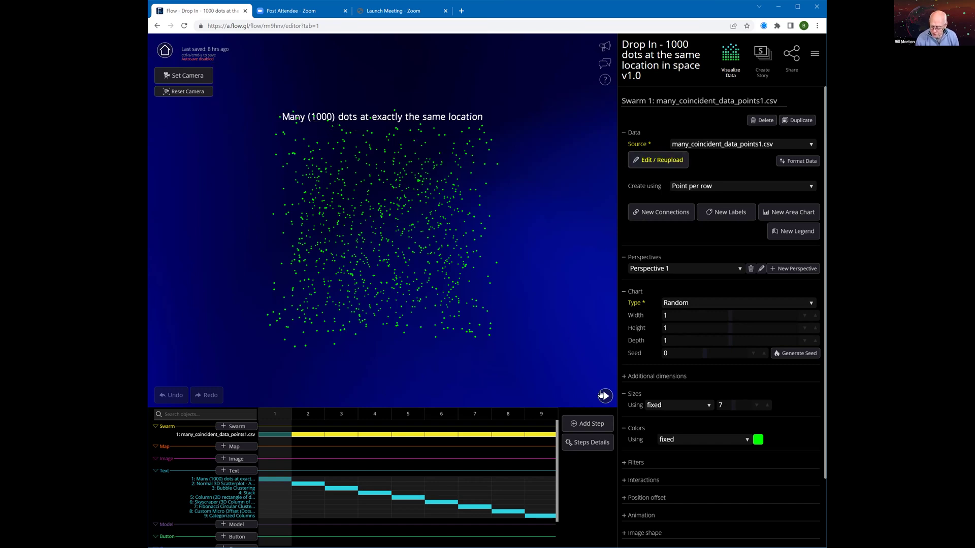
pyautogui.click(659, 161)
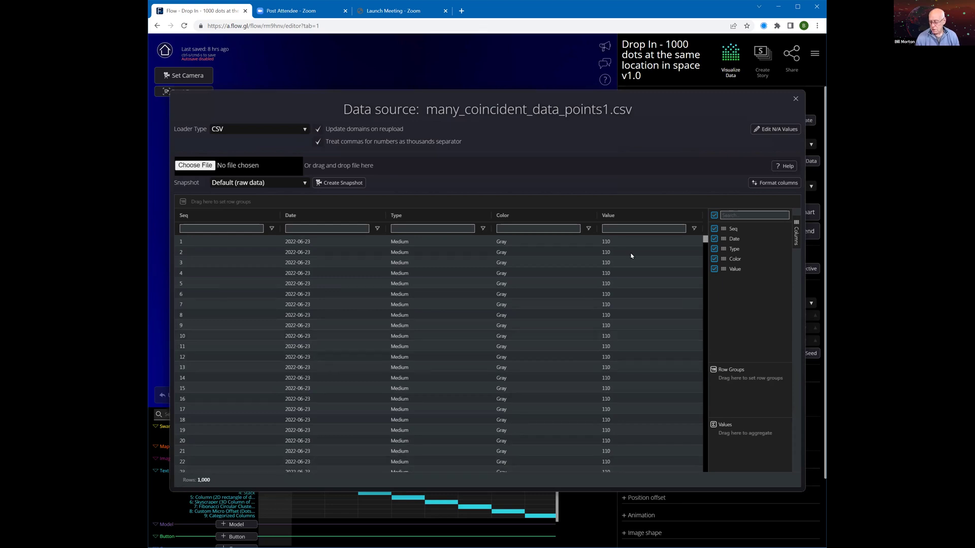
pyautogui.click(795, 99)
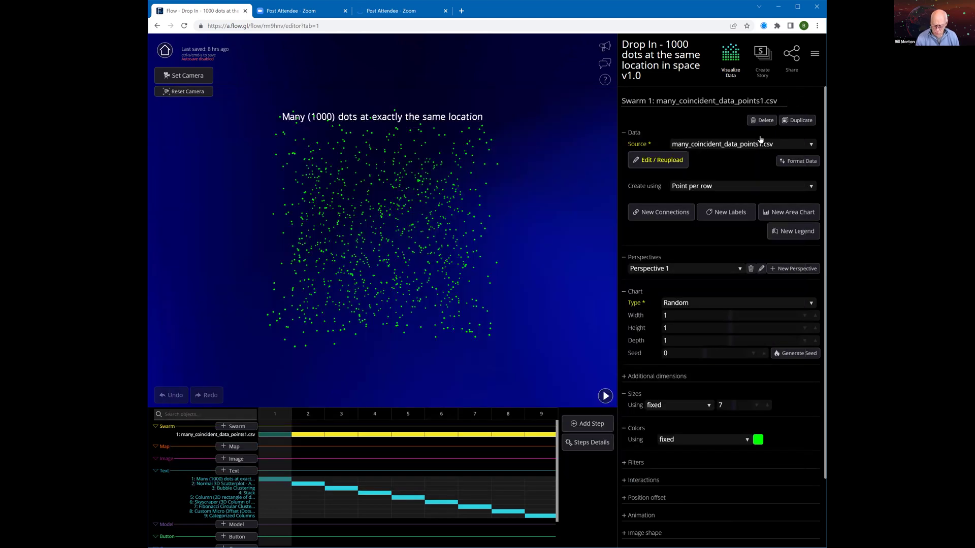
# Advance to the Normal 3D Scatterplot step, examine the plot from another angle, and expand its Additional dimensions settings.
pyautogui.click(604, 396)
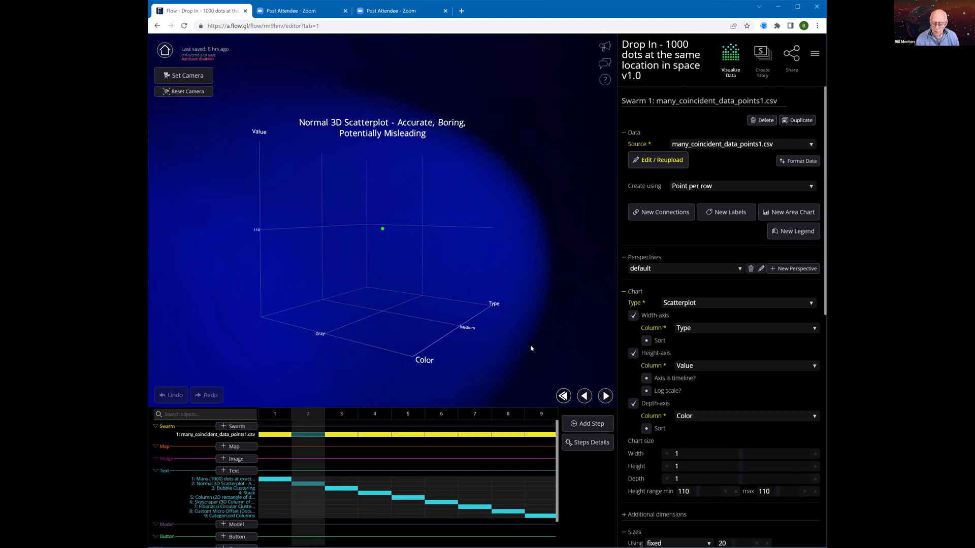
pyautogui.moveTo(514, 347); pyautogui.dragTo(482, 349)
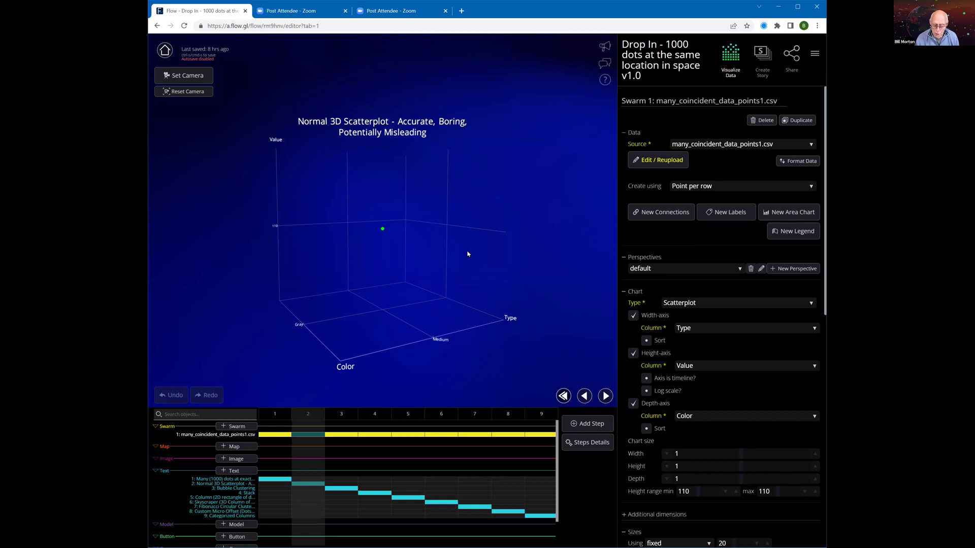
pyautogui.moveTo(468, 255); pyautogui.dragTo(404, 237)
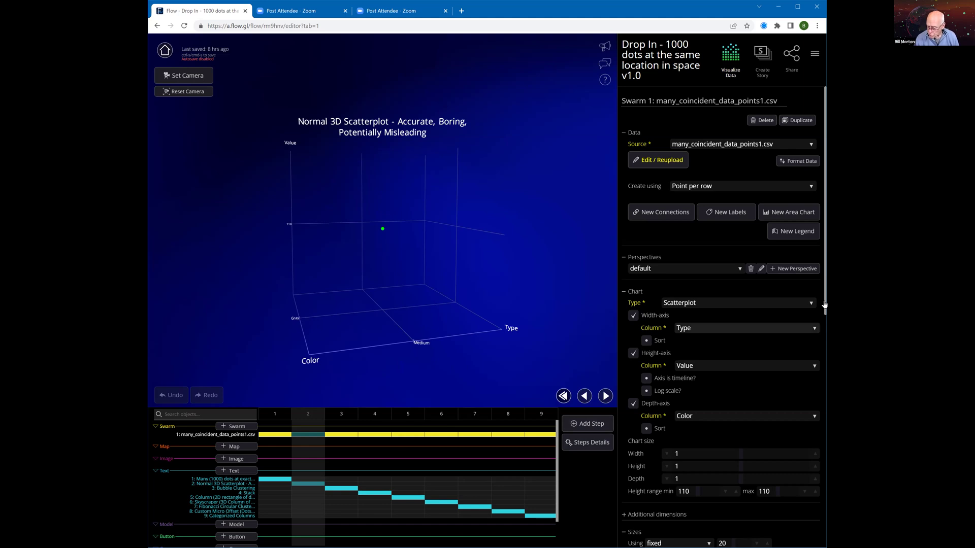
pyautogui.scroll(-1, 825, 303)
pyautogui.scroll(-3, 721, 315)
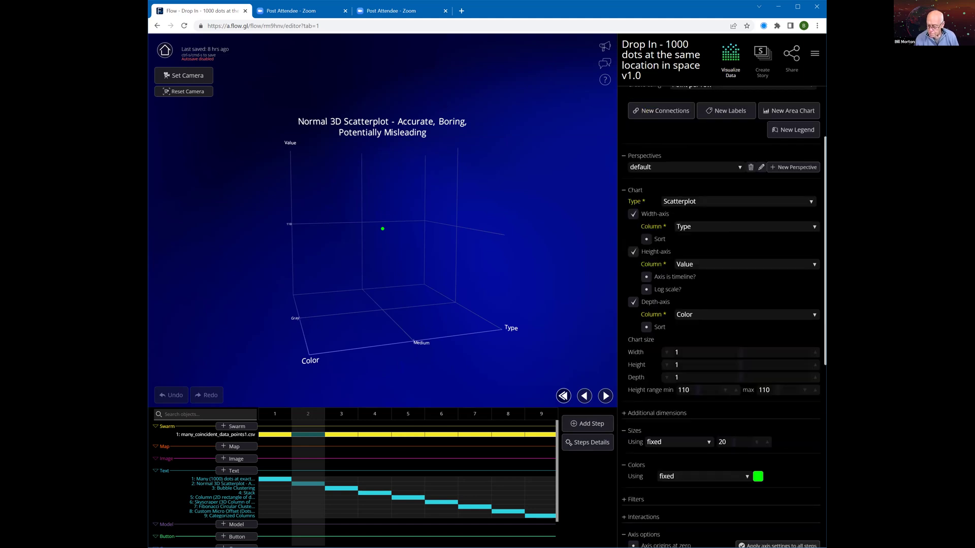
pyautogui.scroll(-6, 812, 389)
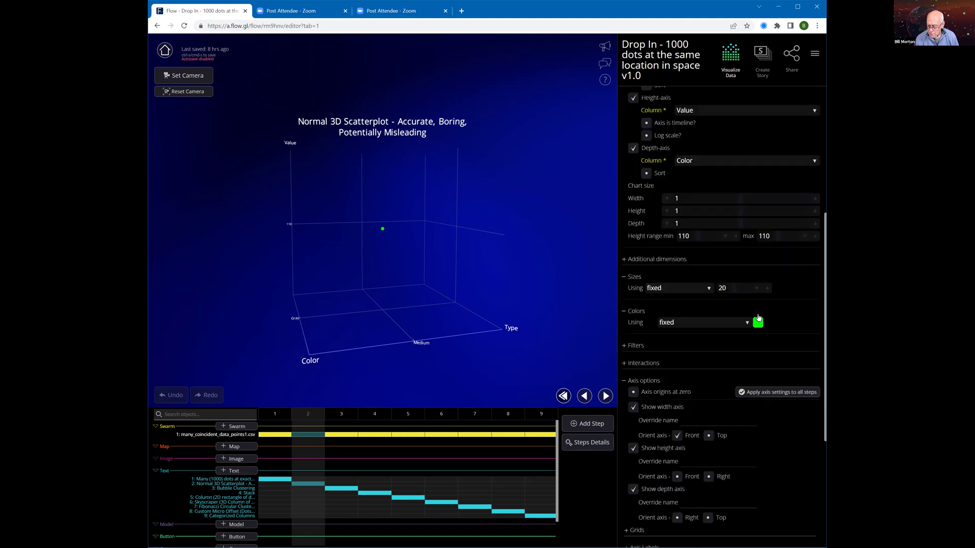
pyautogui.click(623, 260)
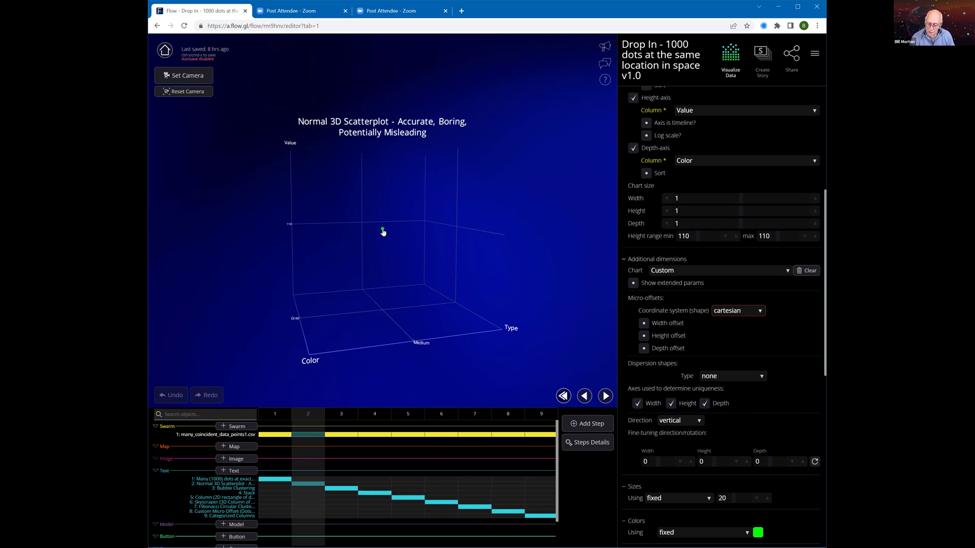
# Advance to the Bubble Clustering step, review the available additional-dimension chart types, and inspect the details of two dots in the cluster.
pyautogui.click(605, 397)
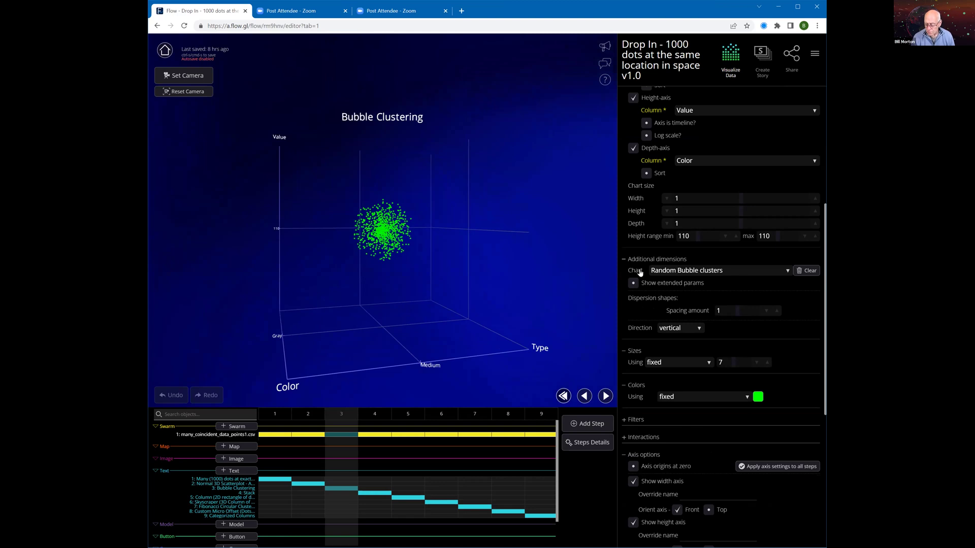
pyautogui.click(786, 271)
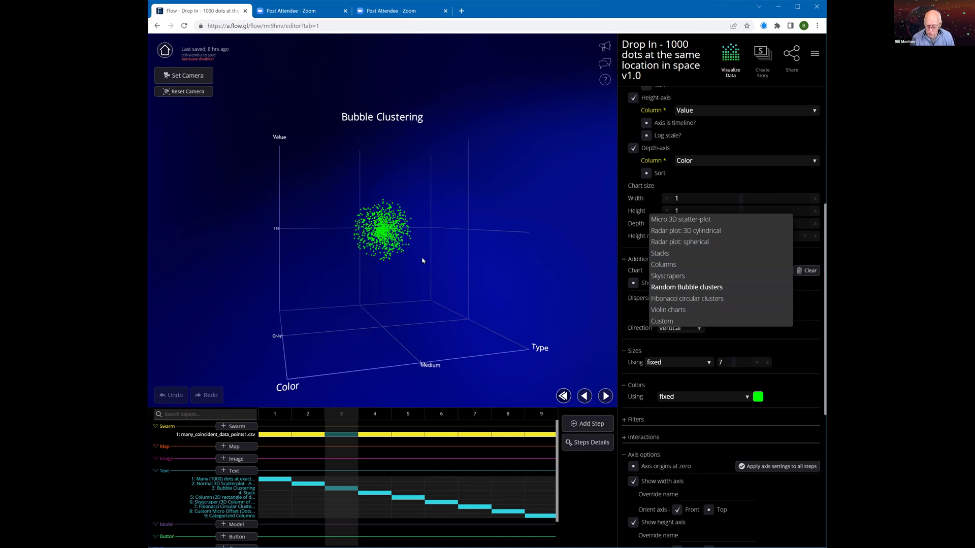
pyautogui.click(390, 230)
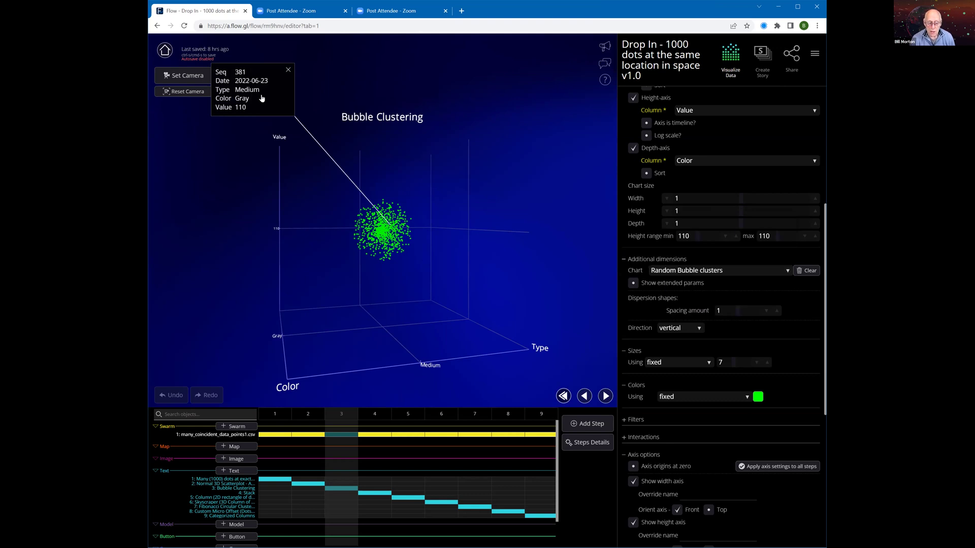
pyautogui.click(378, 233)
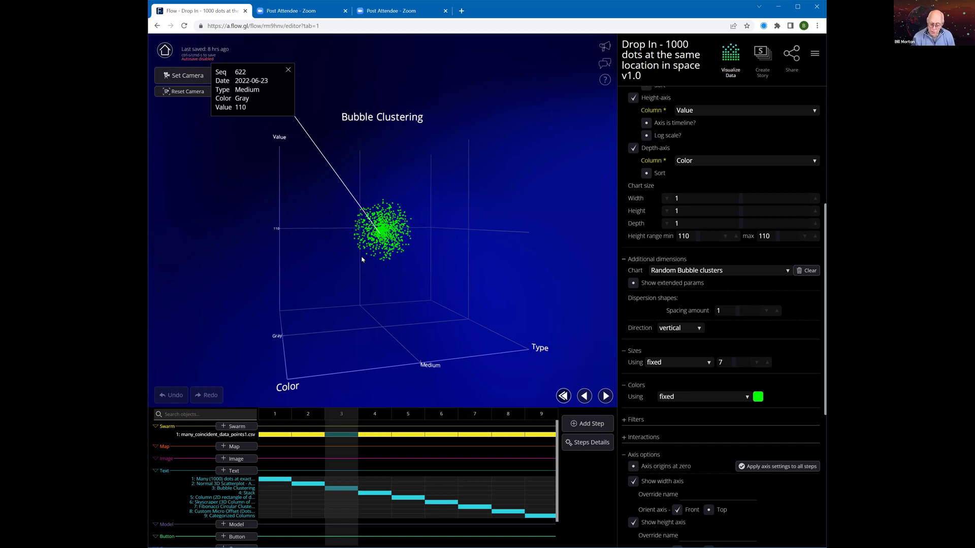
pyautogui.click(288, 70)
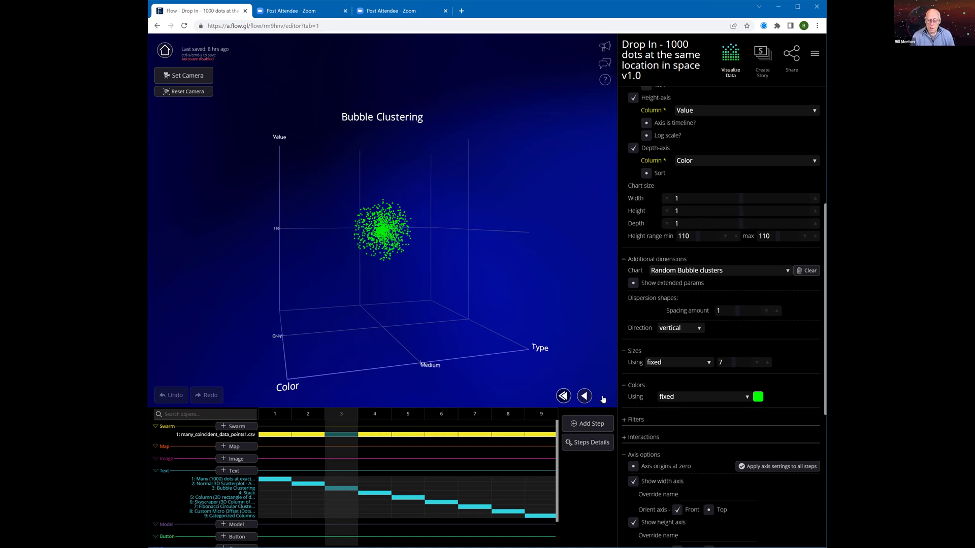
# Advance to the Stack step and examine the full vertical line of dots from different angles and distances.
pyautogui.click(604, 396)
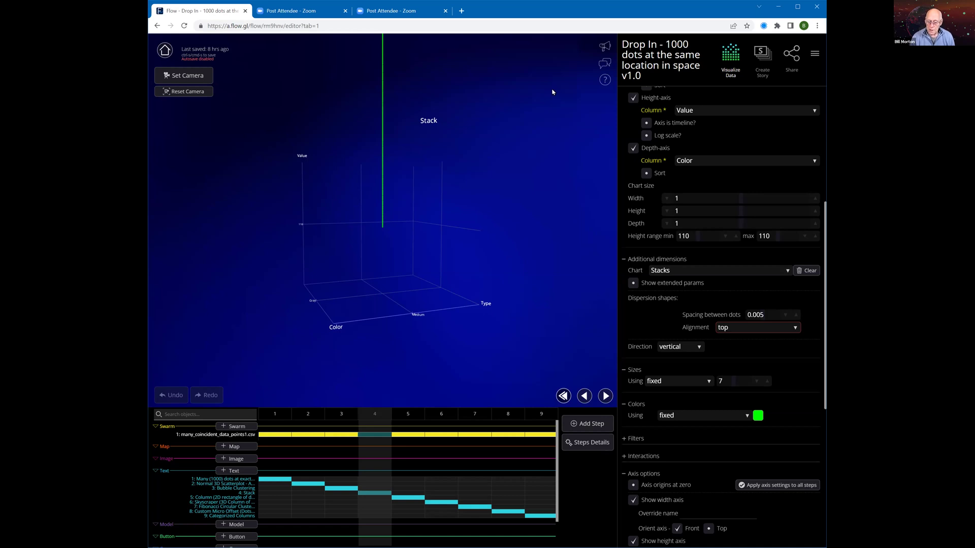
pyautogui.moveTo(552, 106); pyautogui.dragTo(552, 146)
pyautogui.moveTo(554, 197); pyautogui.dragTo(566, 138)
pyautogui.moveTo(568, 96); pyautogui.dragTo(567, 187)
pyautogui.moveTo(566, 223); pyautogui.dragTo(452, 207)
pyautogui.moveTo(382, 220); pyautogui.dragTo(383, 93)
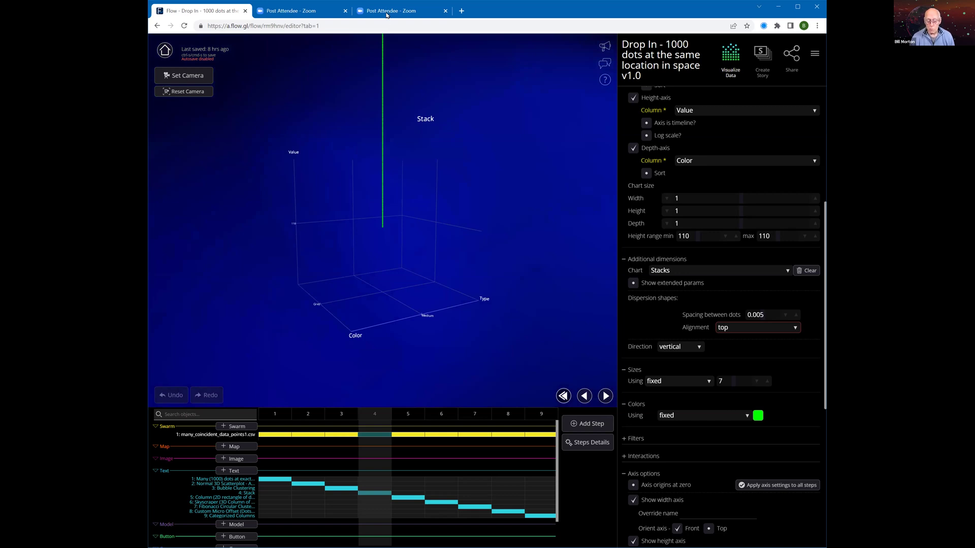
pyautogui.scroll(-2, 495, 184)
pyautogui.scroll(-1, 495, 184)
pyautogui.scroll(-2, 495, 184)
pyautogui.scroll(-2, 493, 183)
pyautogui.scroll(1, 493, 183)
pyautogui.scroll(1, 493, 183)
pyautogui.scroll(1, 493, 183)
pyautogui.scroll(1, 493, 183)
pyautogui.scroll(1, 493, 184)
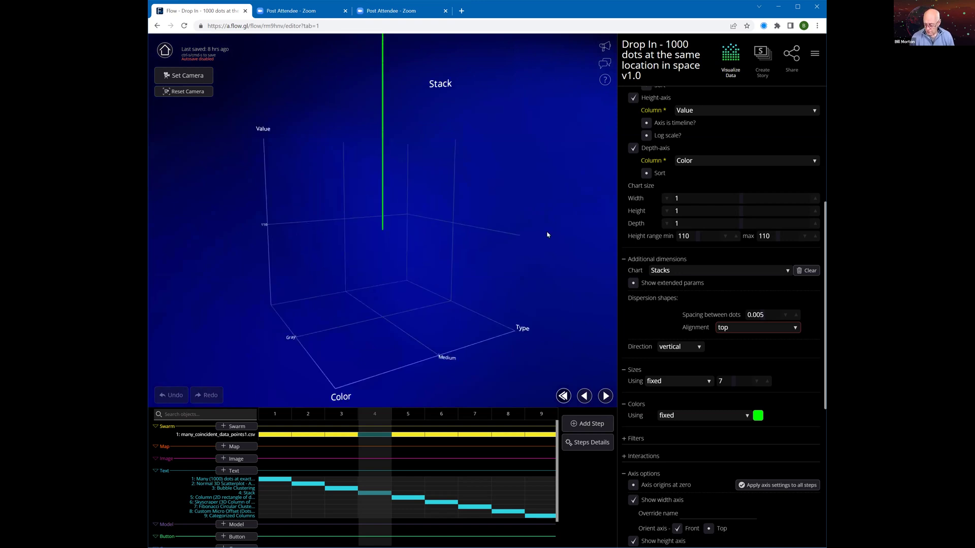
pyautogui.scroll(1, 531, 239)
pyautogui.scroll(-2, 534, 231)
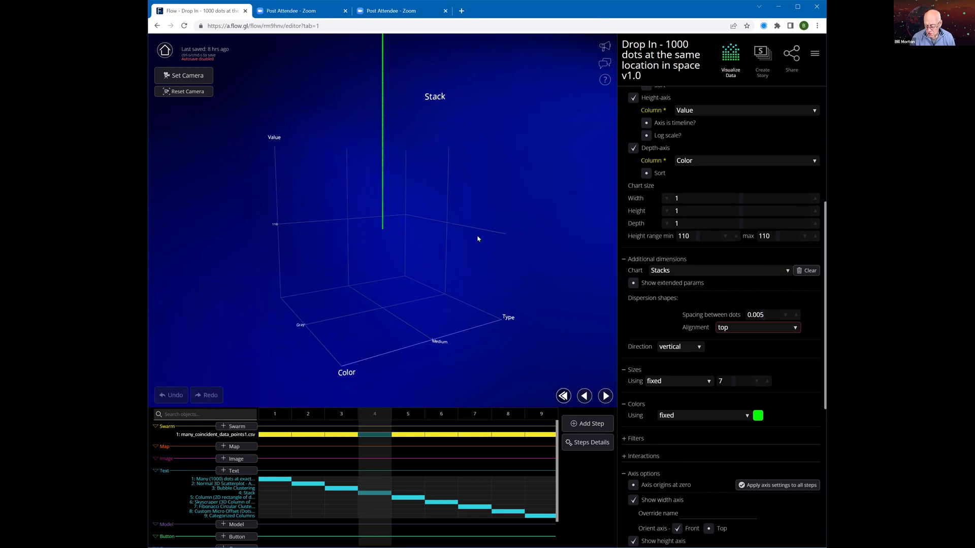
# Advance to the Column (2D rectangle of dots) step and inspect the details of dots at the column's base and top.
pyautogui.click(605, 396)
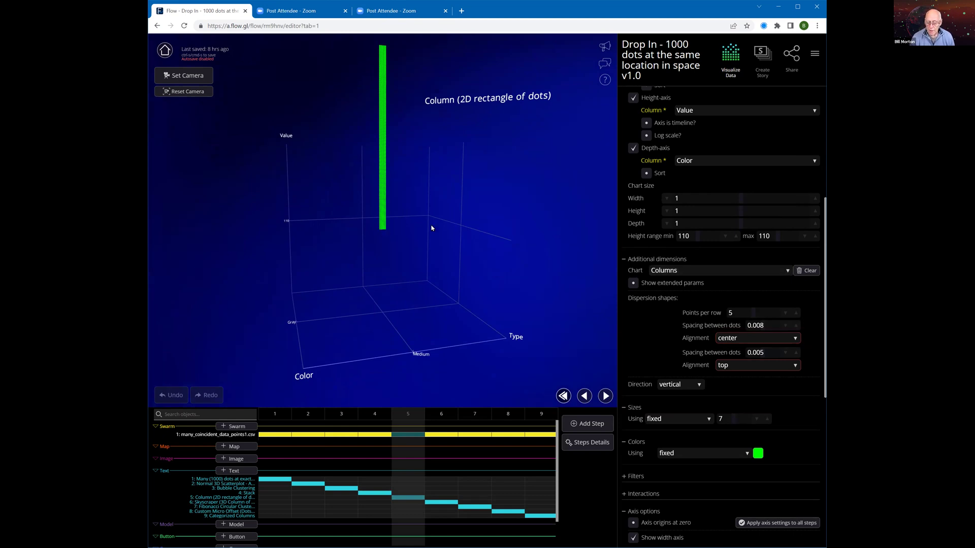
pyautogui.click(483, 102)
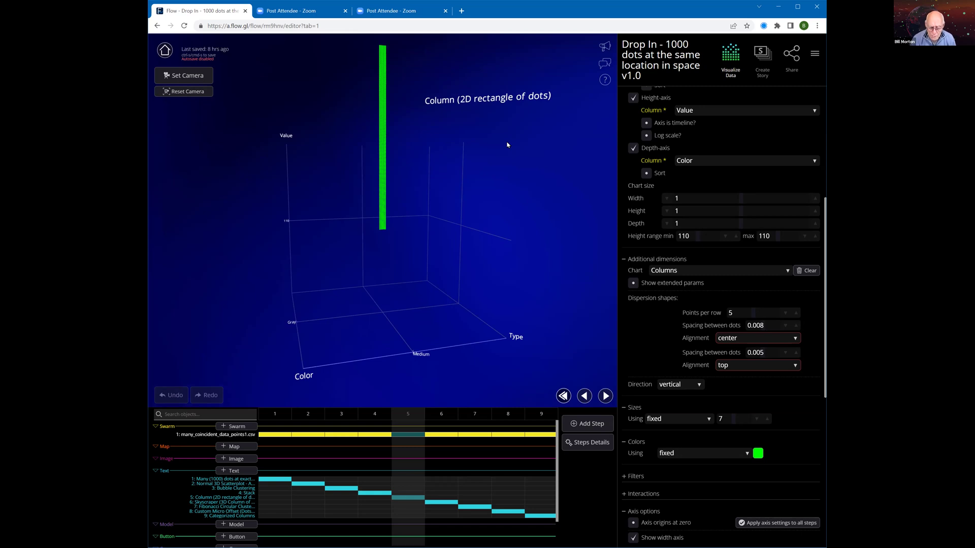
pyautogui.click(379, 231)
pyautogui.click(379, 232)
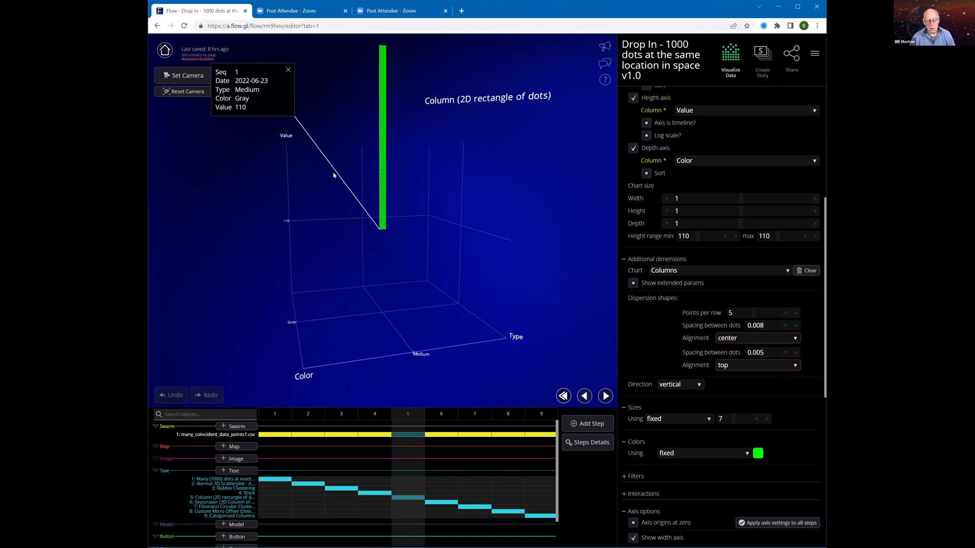
pyautogui.scroll(1, 333, 175)
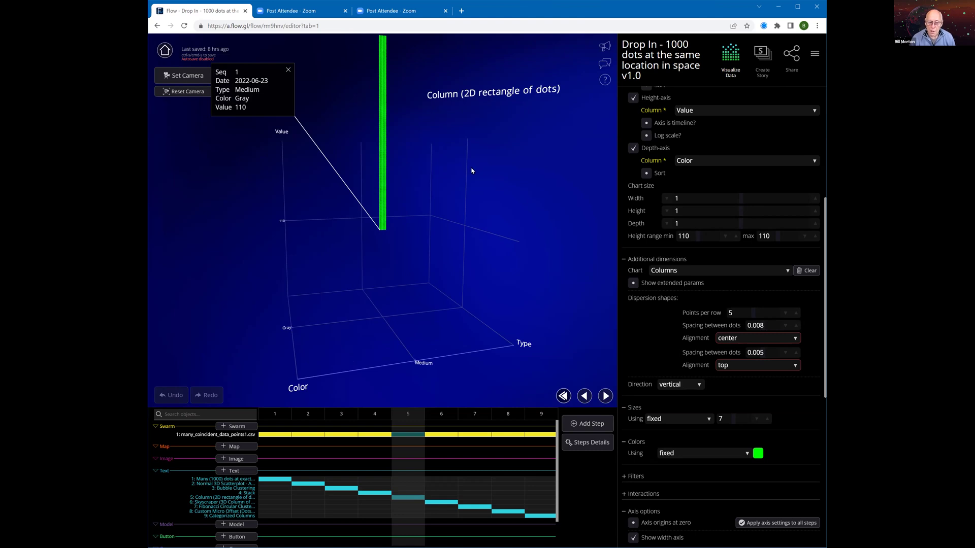
pyautogui.scroll(1, 463, 127)
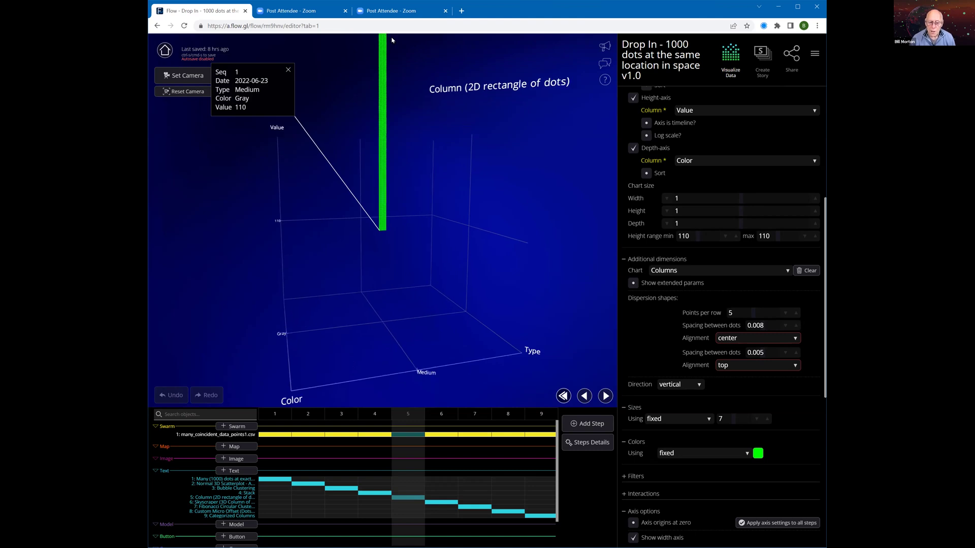
pyautogui.scroll(-1, 390, 43)
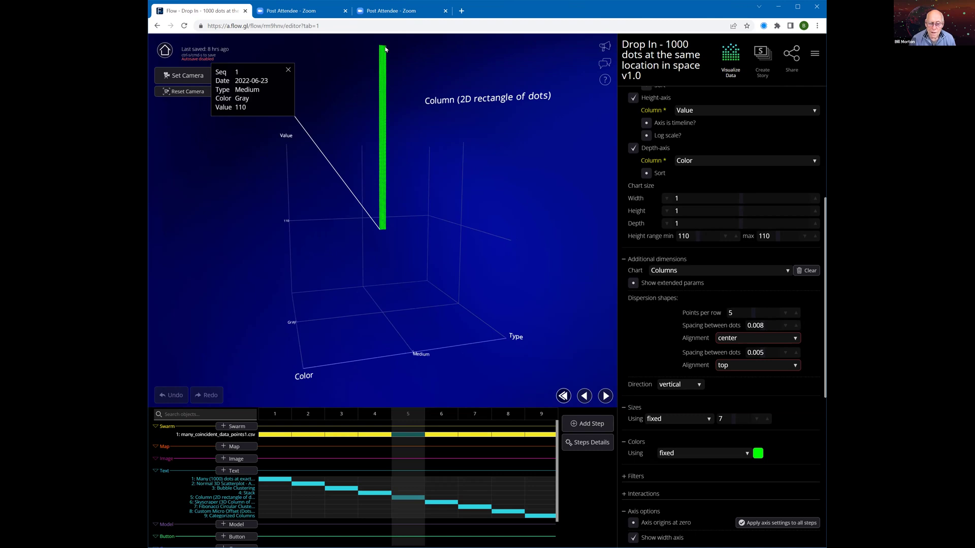
pyautogui.click(385, 49)
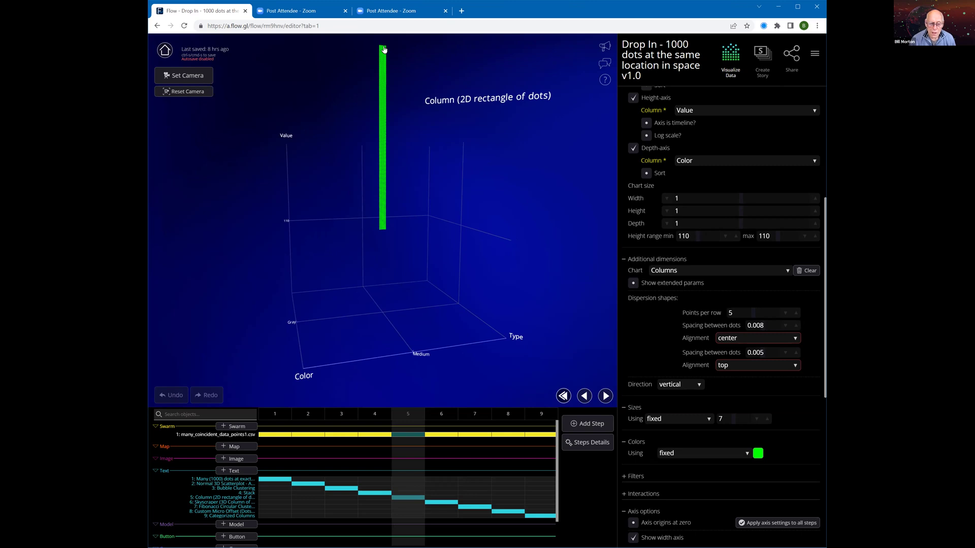
pyautogui.click(384, 49)
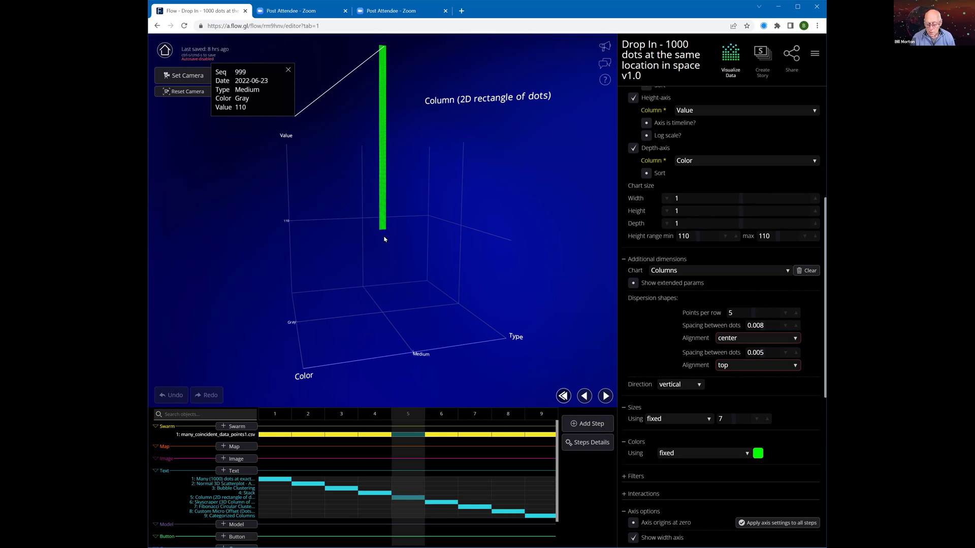
pyautogui.click(288, 70)
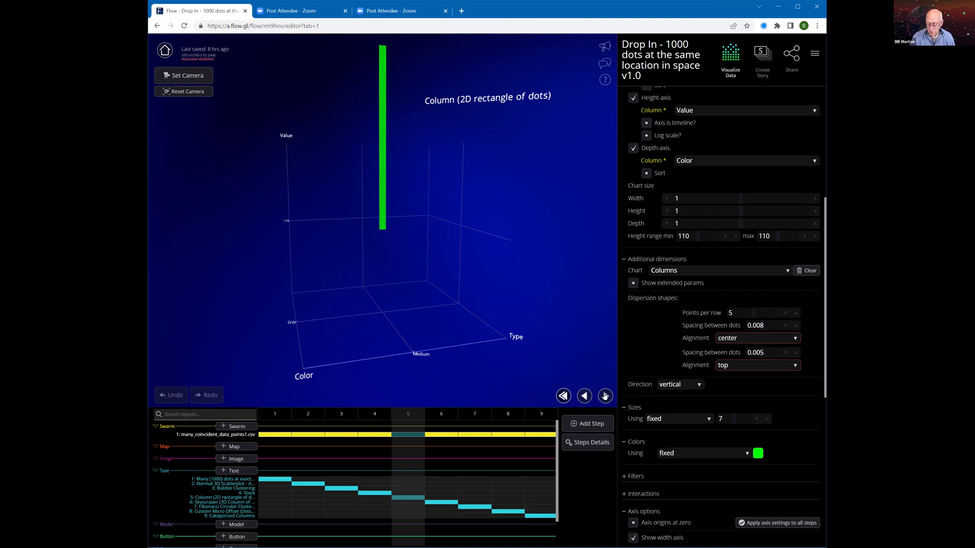
# Advance to the Skyscraper (3D Column of dots) step and inspect the details of a dot at the base corner.
pyautogui.click(605, 396)
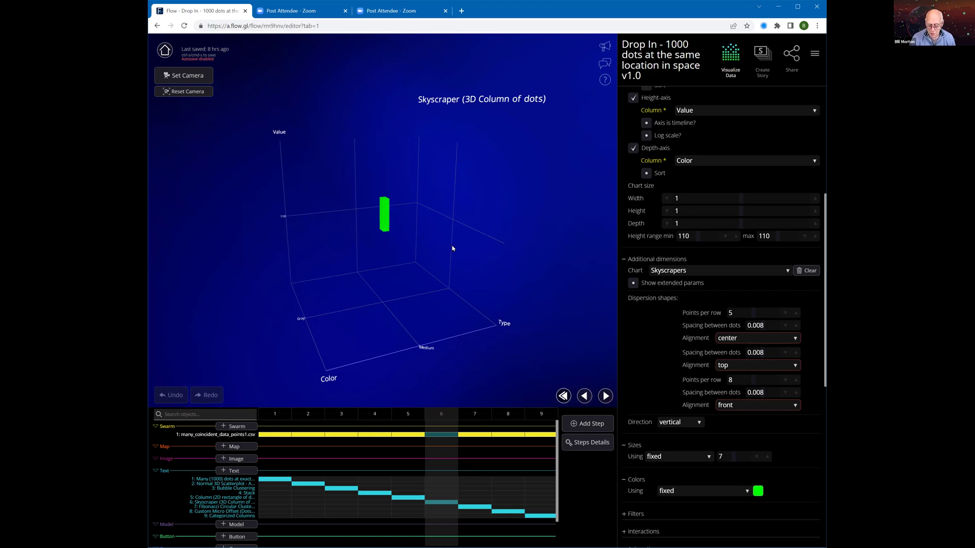
pyautogui.scroll(-1, 452, 250)
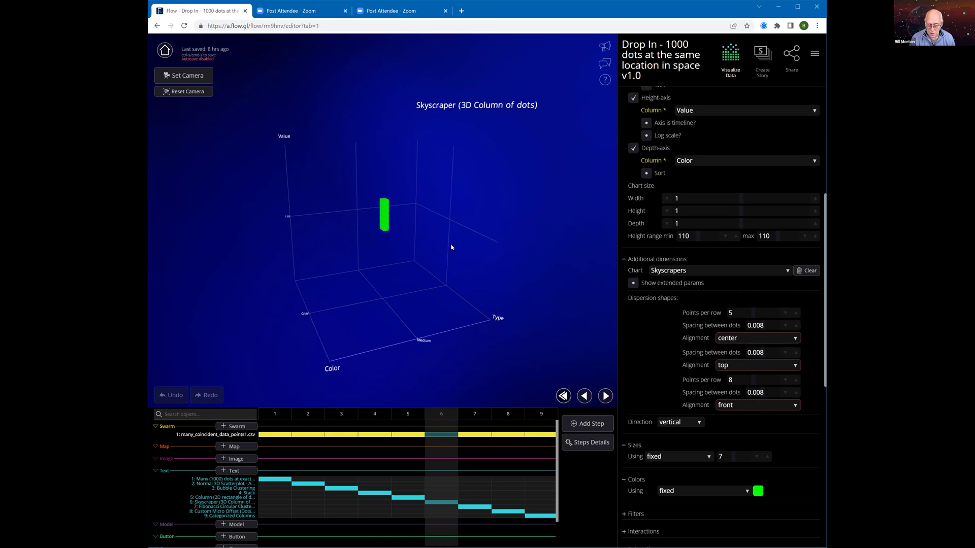
pyautogui.scroll(2, 451, 247)
pyautogui.scroll(2, 451, 247)
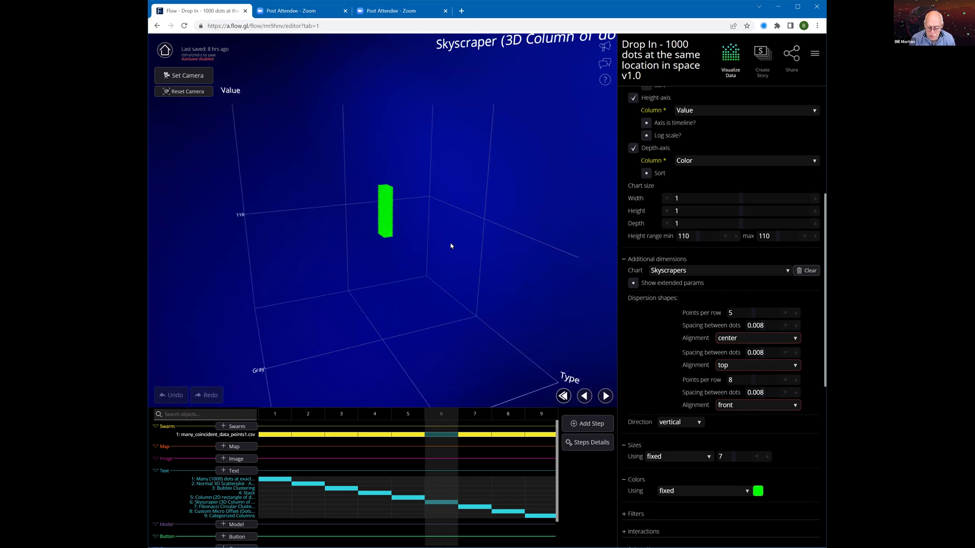
pyautogui.scroll(2, 447, 246)
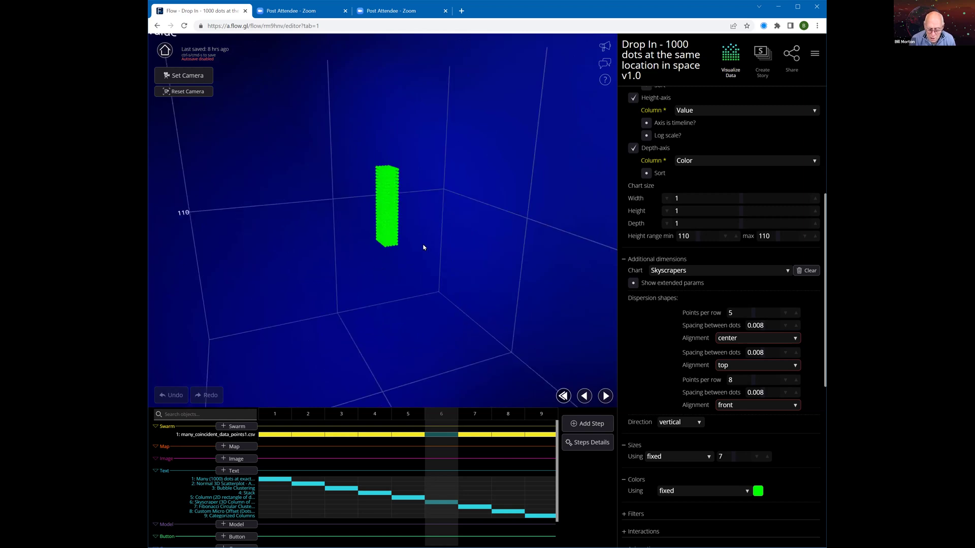
pyautogui.click(384, 250)
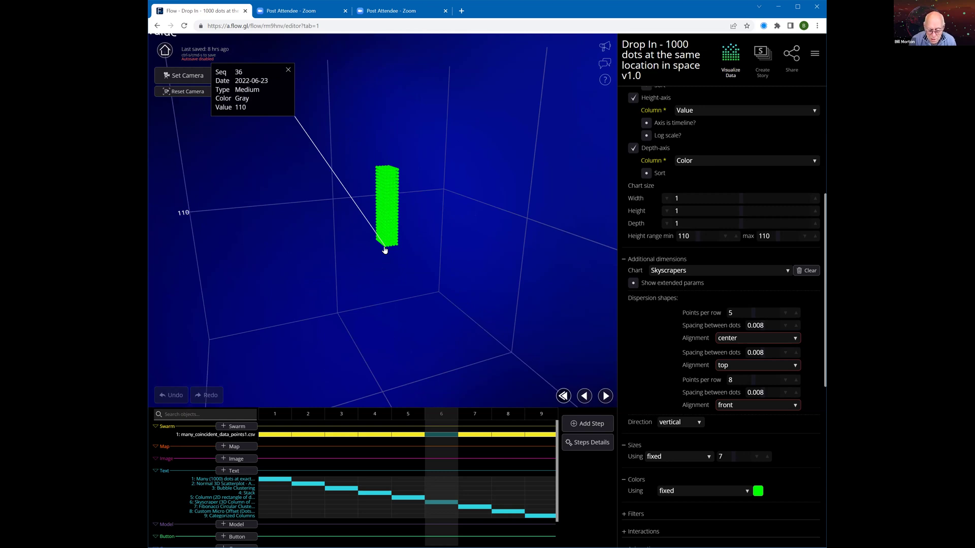
# Inspect the details of dots at the skyscraper's base edge, base corner and opposite top corner, and examine the whole 3D column.
pyautogui.click(376, 240)
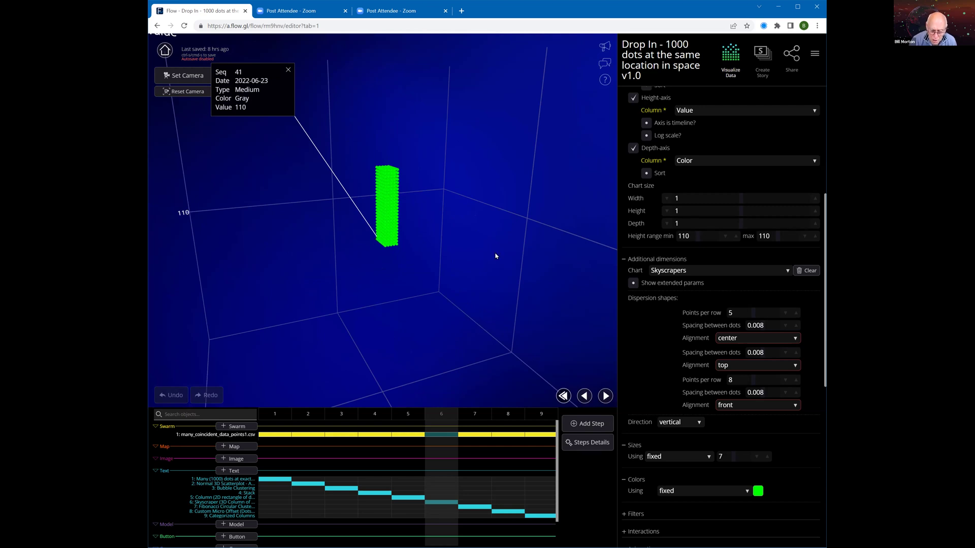
pyautogui.moveTo(492, 261); pyautogui.dragTo(376, 253)
pyautogui.scroll(2, 491, 263)
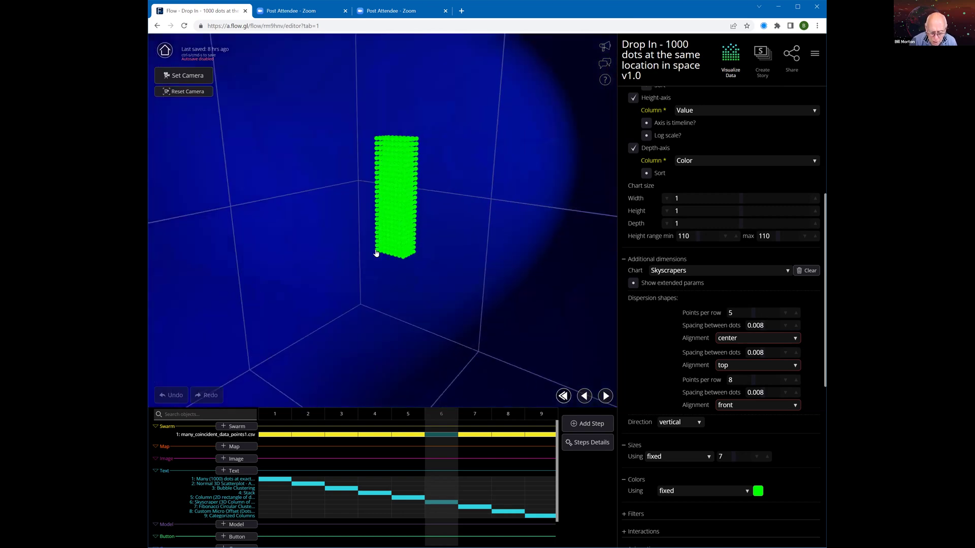
pyautogui.click(376, 254)
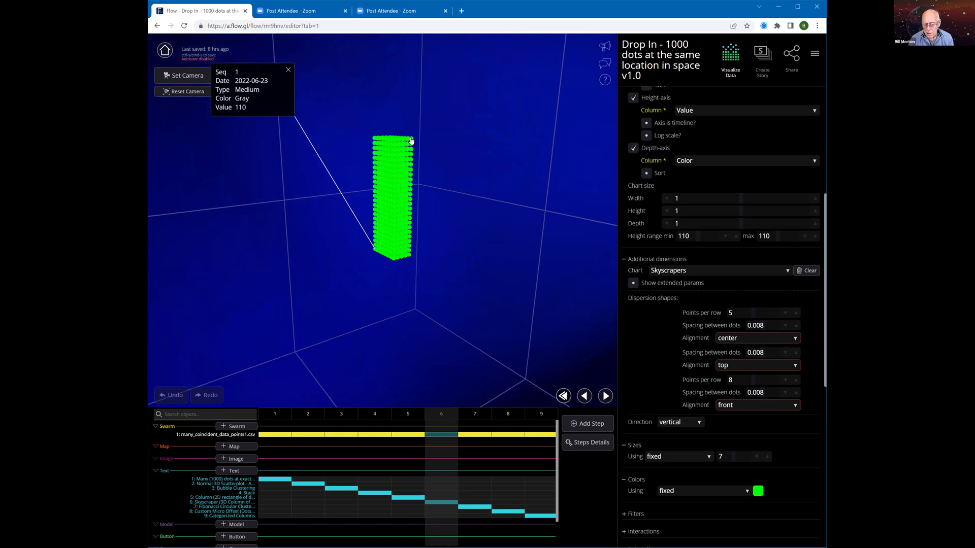
pyautogui.click(411, 141)
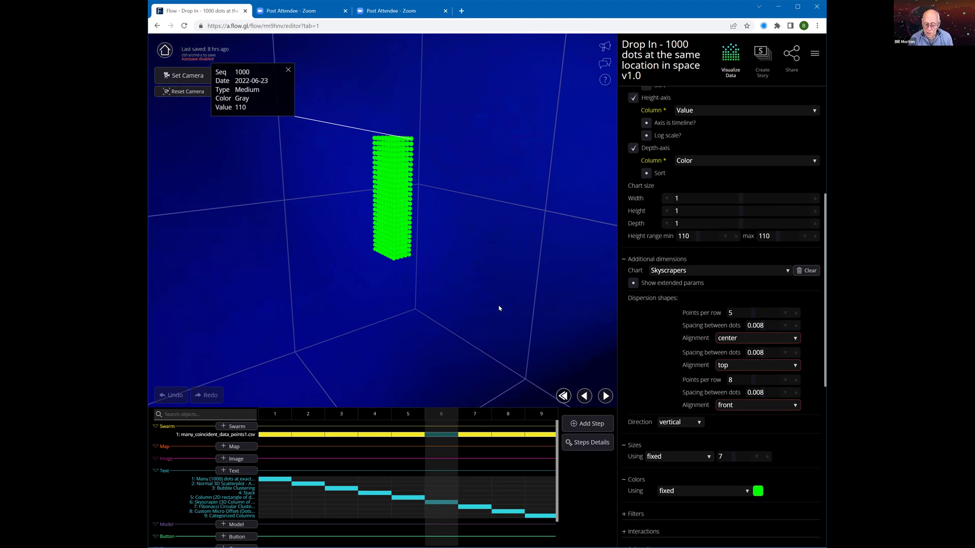
pyautogui.click(499, 308)
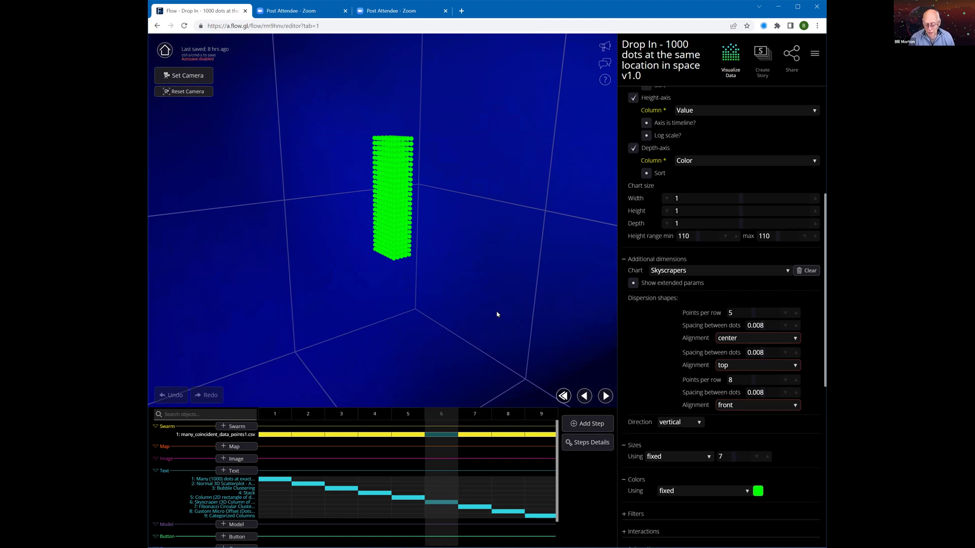
pyautogui.scroll(-2, 498, 315)
pyautogui.scroll(-2, 497, 314)
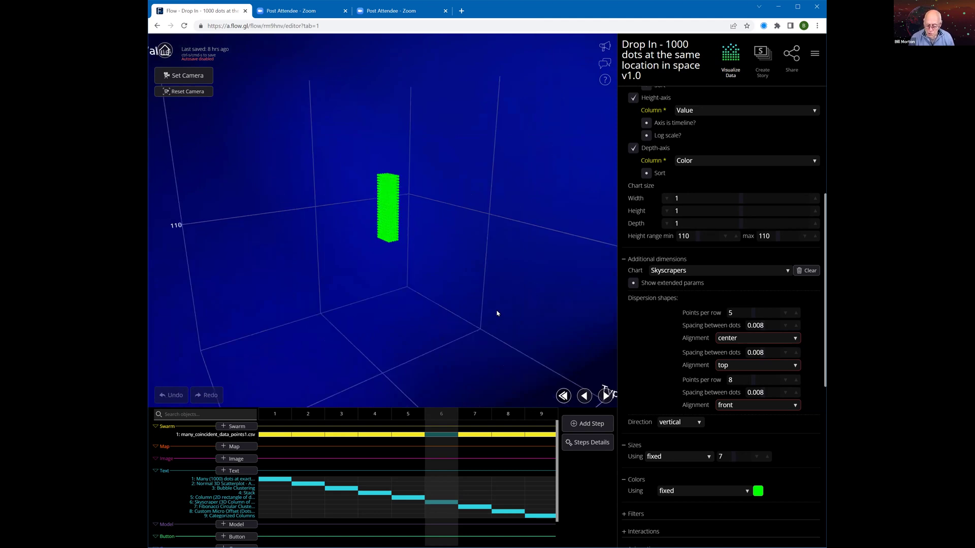
pyautogui.scroll(-2, 497, 313)
pyautogui.scroll(-2, 419, 207)
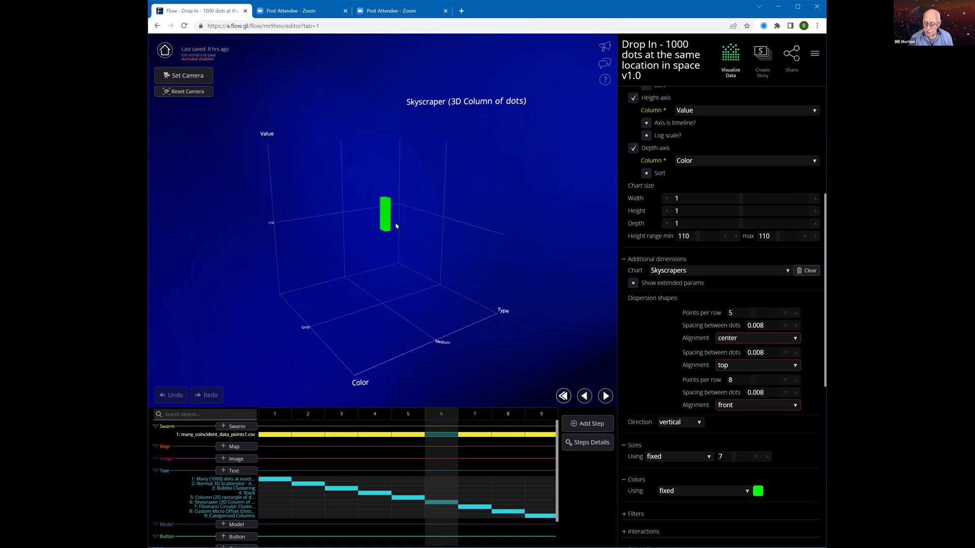
pyautogui.moveTo(396, 226); pyautogui.dragTo(407, 229)
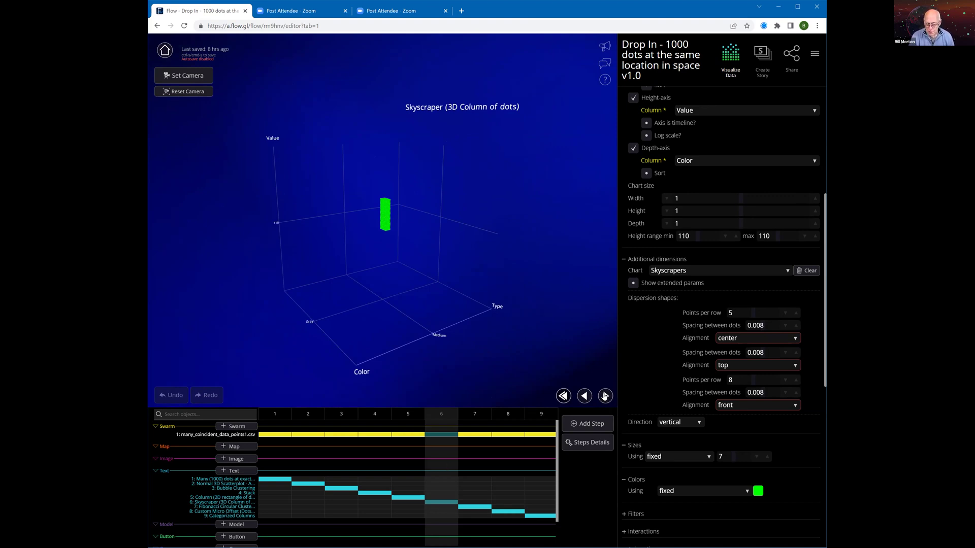
# Advance to the Fibonacci Circular Cluster step and inspect the details of a dot at the outer edge and one near the centre.
pyautogui.click(605, 397)
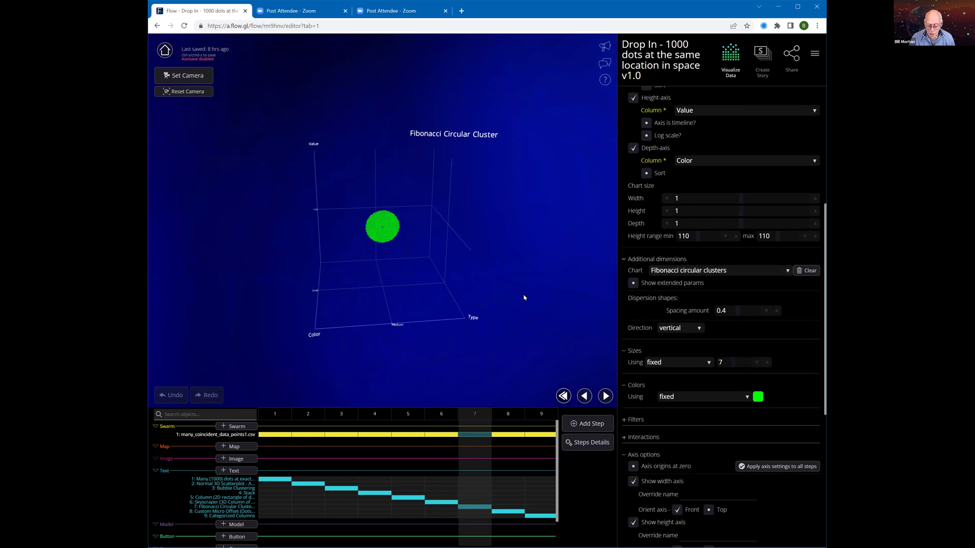
pyautogui.scroll(1, 524, 297)
pyautogui.scroll(2, 524, 299)
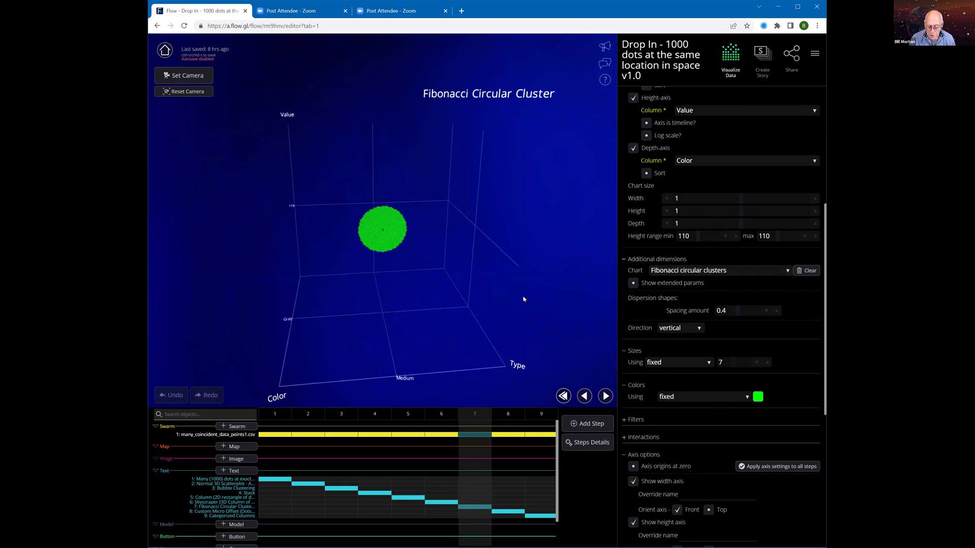
pyautogui.scroll(2, 523, 299)
pyautogui.scroll(2, 431, 301)
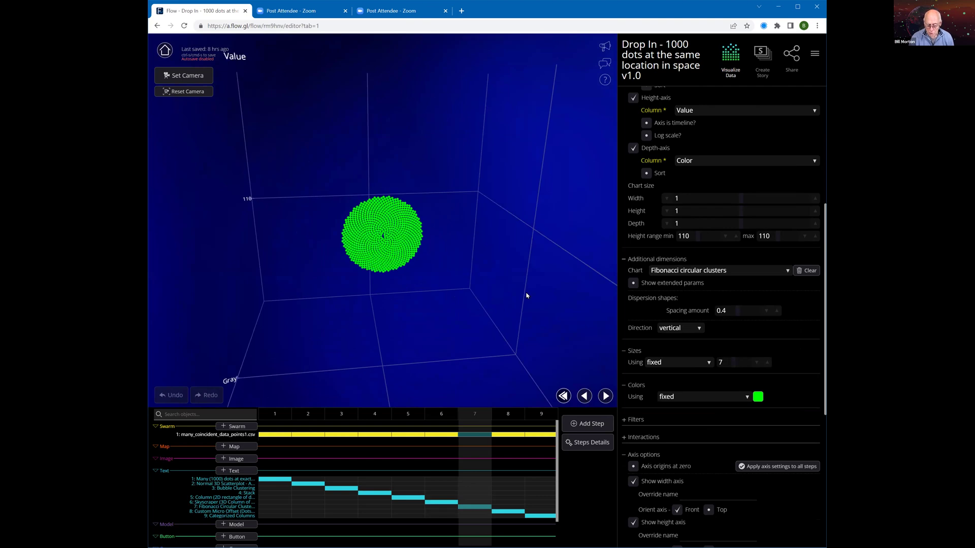
pyautogui.moveTo(512, 294); pyautogui.dragTo(440, 297)
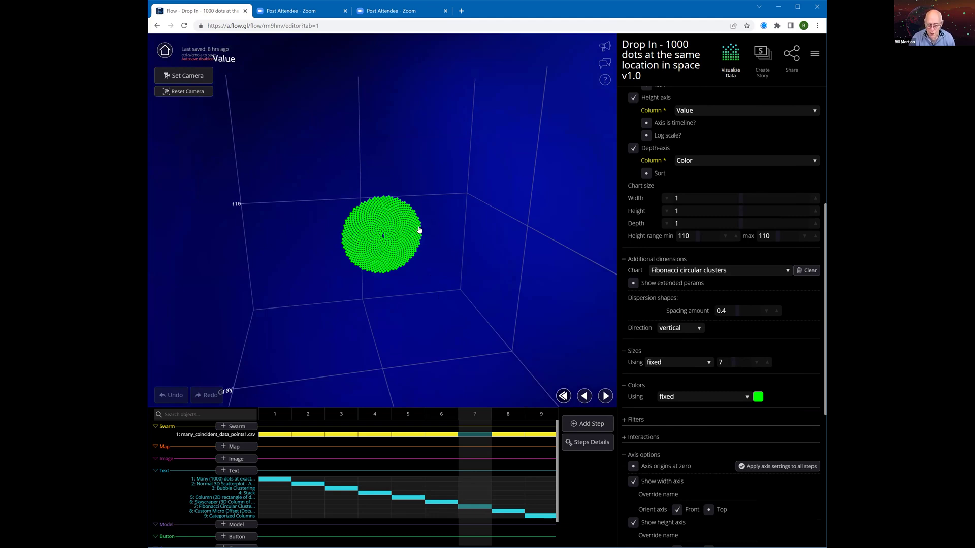
pyautogui.click(420, 230)
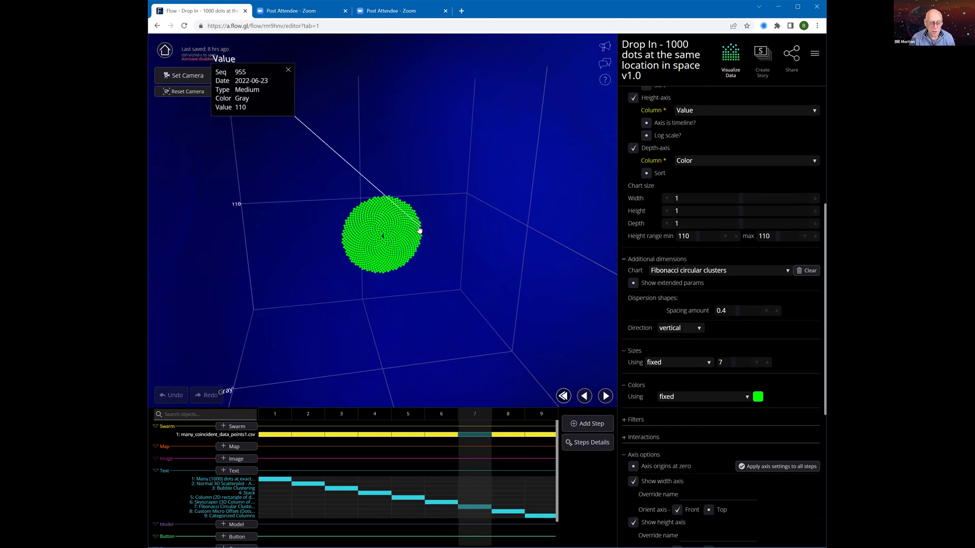
pyautogui.click(385, 238)
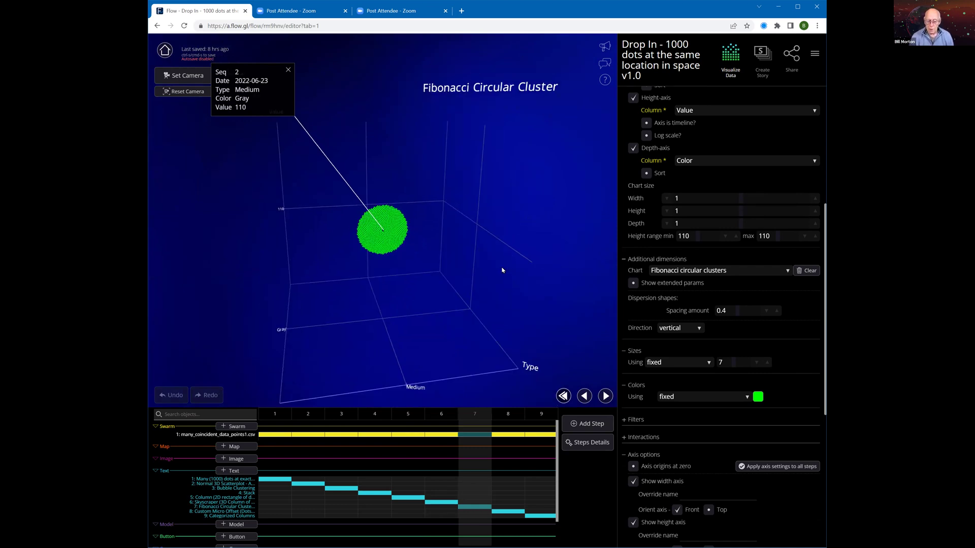
pyautogui.click(288, 69)
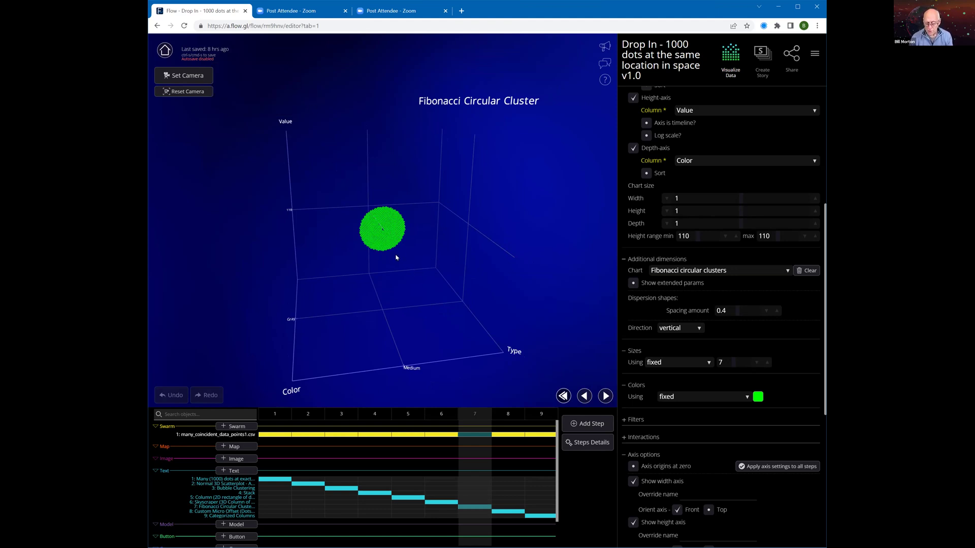
# Advance to the Custom Micro Offset step and examine the diagonal line of dots and its width and height offset settings.
pyautogui.click(606, 397)
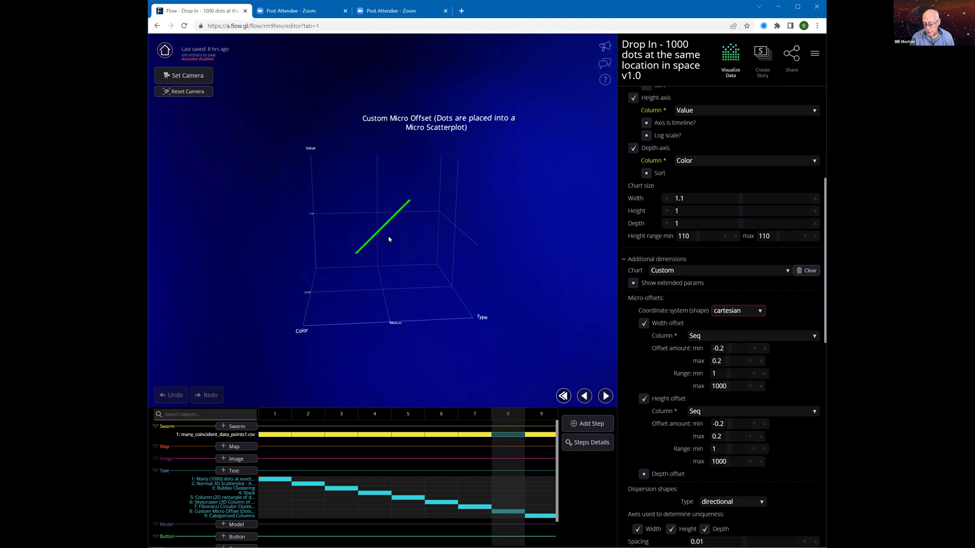
pyautogui.scroll(1, 389, 240)
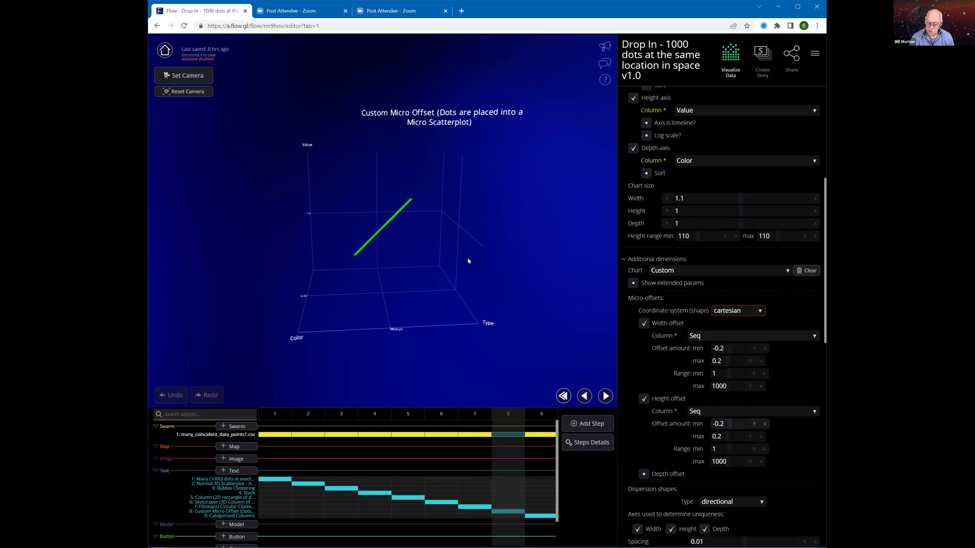
pyautogui.moveTo(494, 272); pyautogui.dragTo(501, 242)
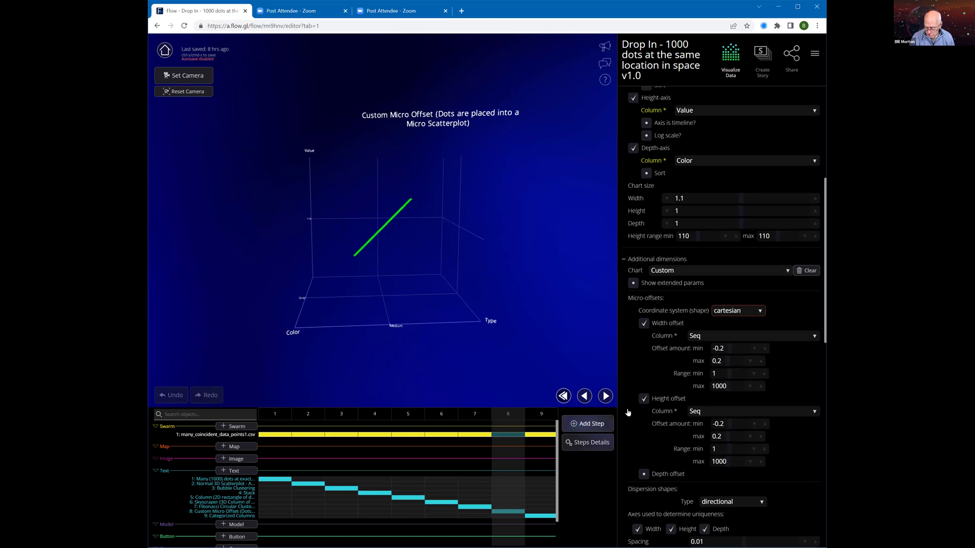
# Advance to the Categorized Columns step, review its chart settings, and inspect the details of dots at the column's base and top.
pyautogui.click(605, 396)
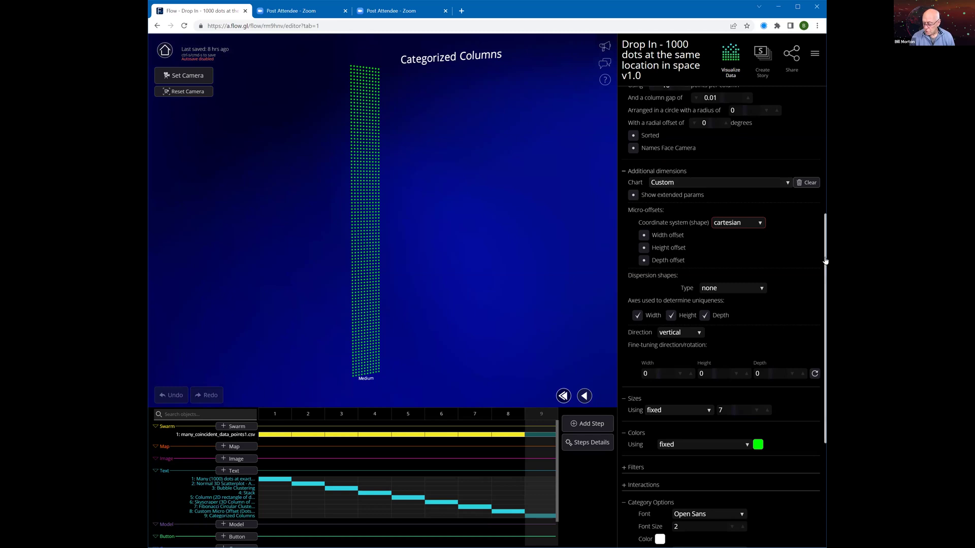
pyautogui.scroll(4, 722, 228)
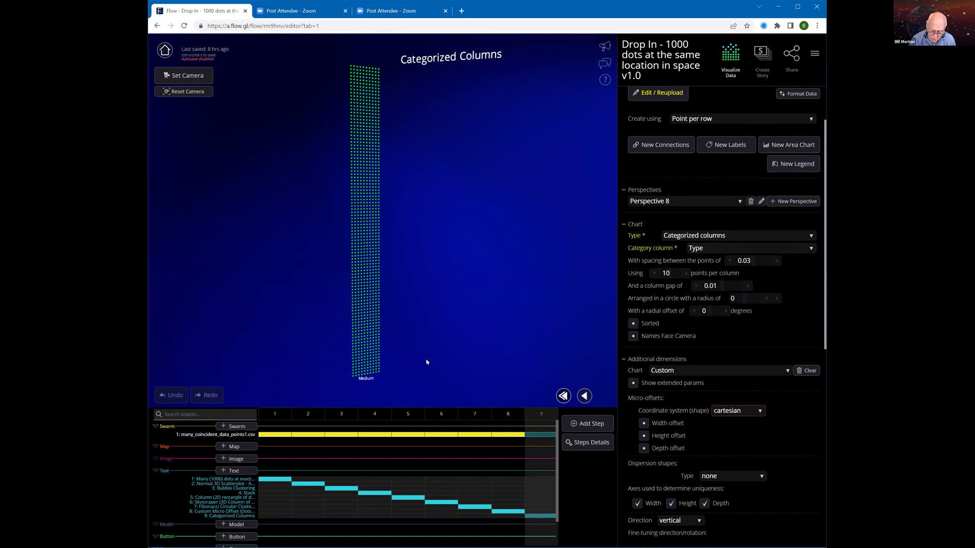
pyautogui.scroll(1, 371, 380)
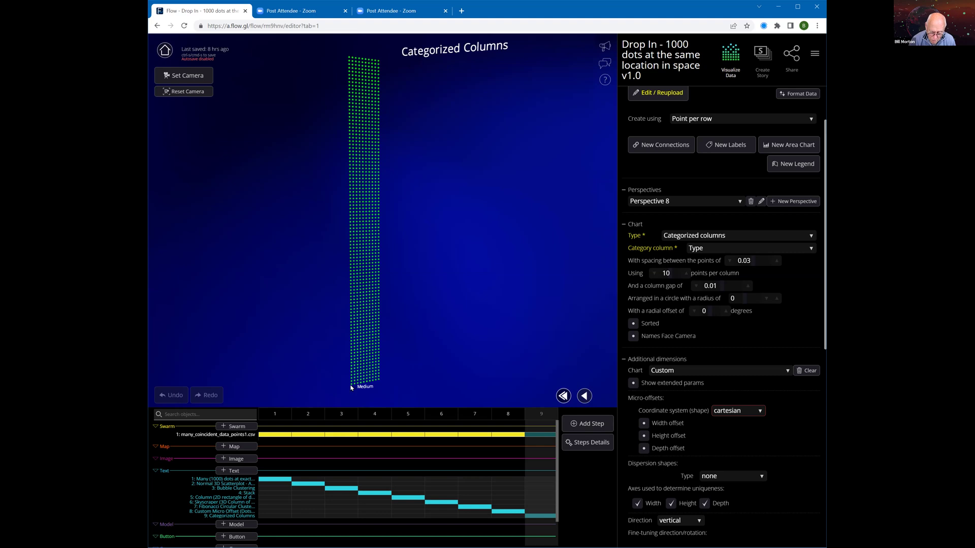
pyautogui.scroll(1, 350, 387)
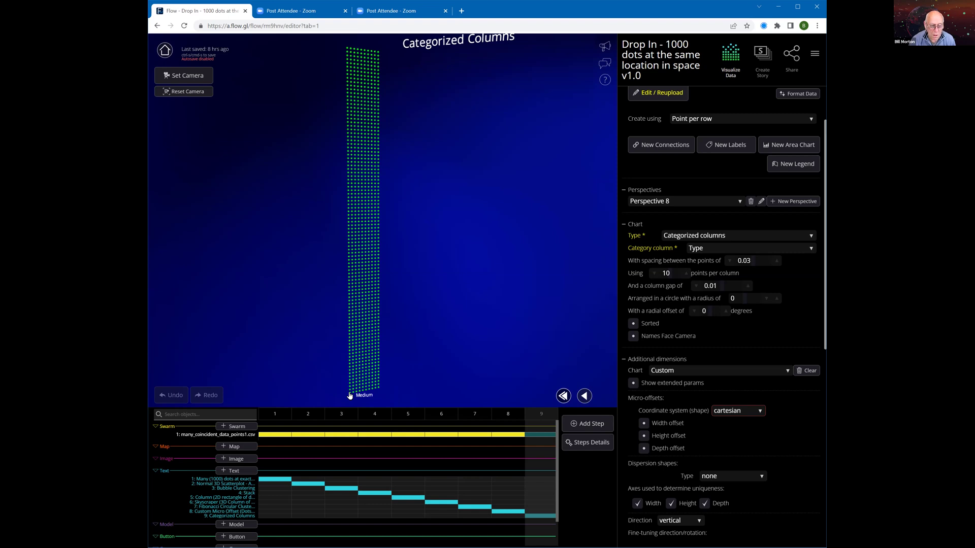
pyautogui.click(349, 394)
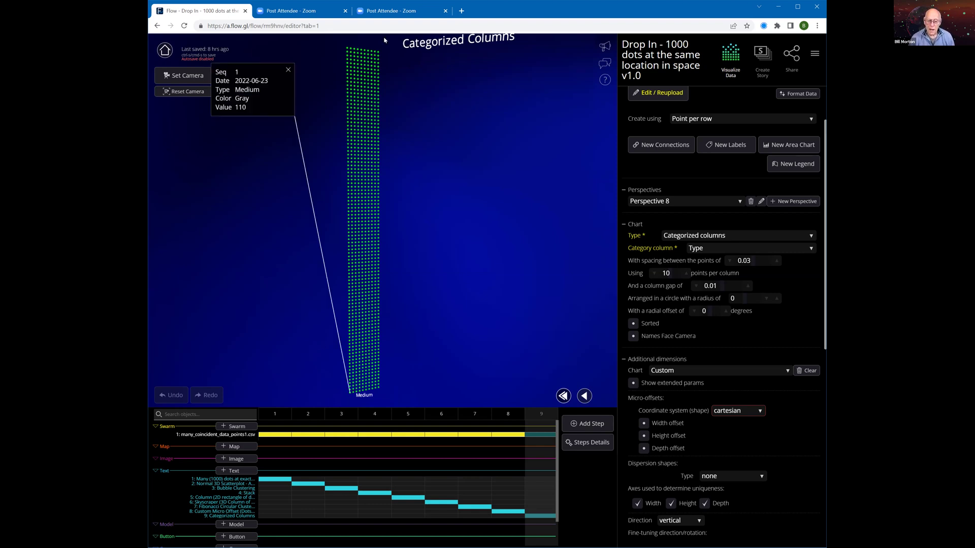
pyautogui.click(359, 55)
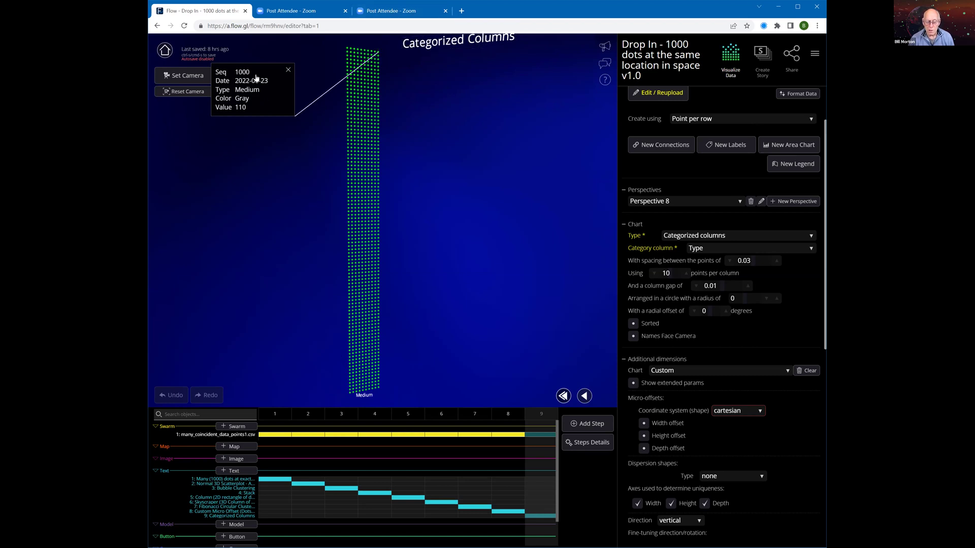
pyautogui.click(288, 70)
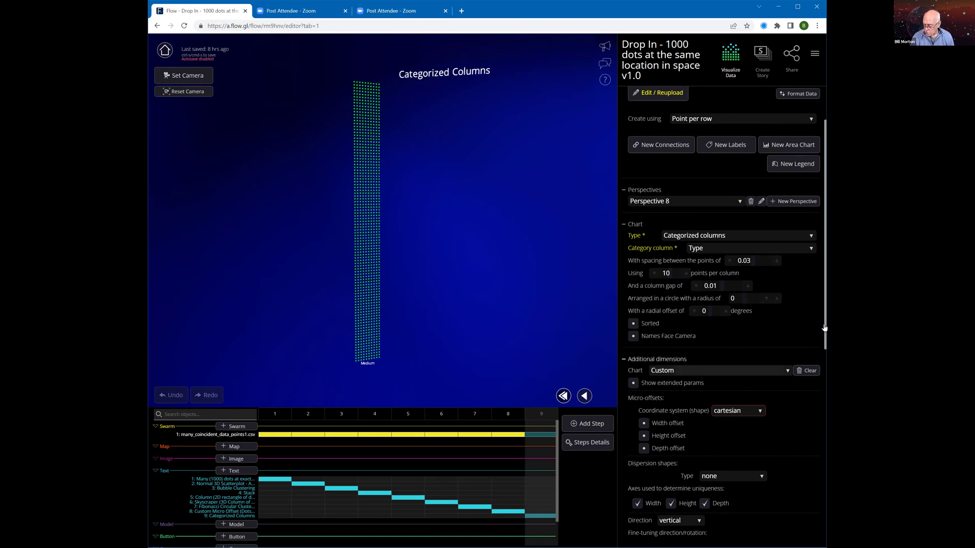
pyautogui.scroll(-3, 674, 185)
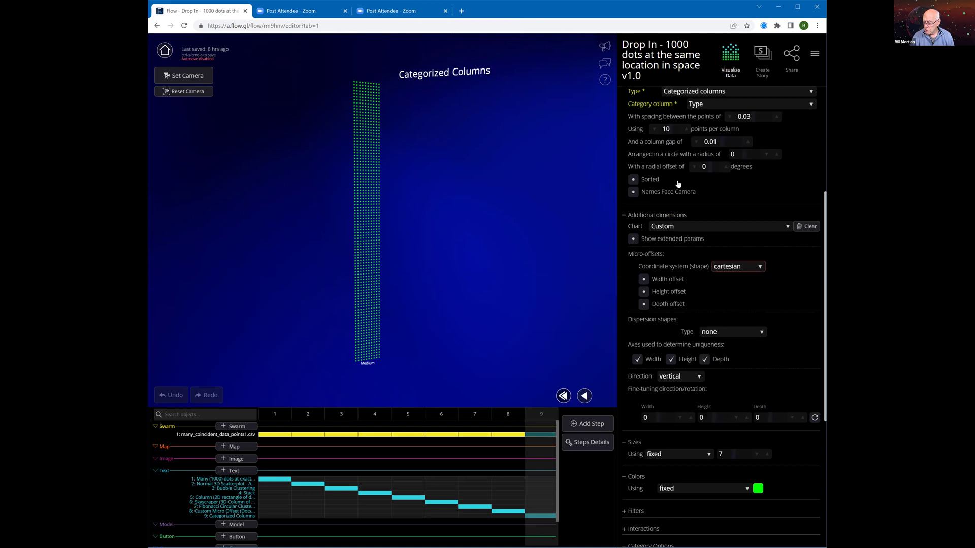
pyautogui.scroll(-1, 675, 184)
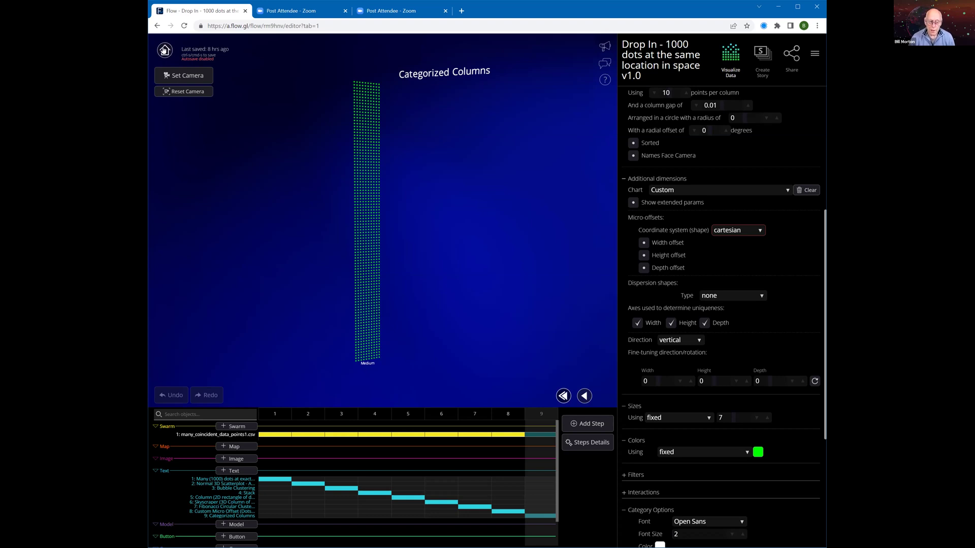
# Return to the list of flows and open Drop In Time Series Additional Dimensions v1.0 for editing.
pyautogui.click(163, 50)
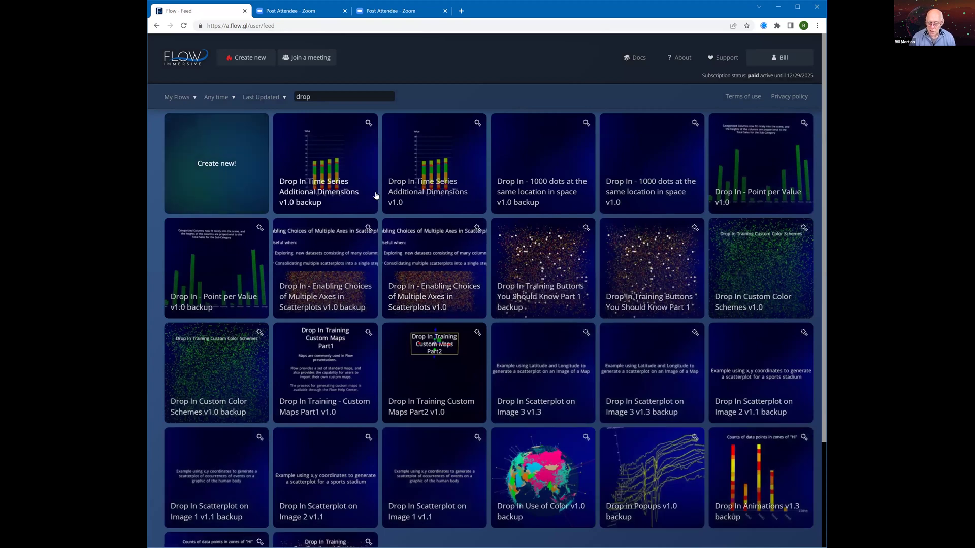
pyautogui.click(476, 125)
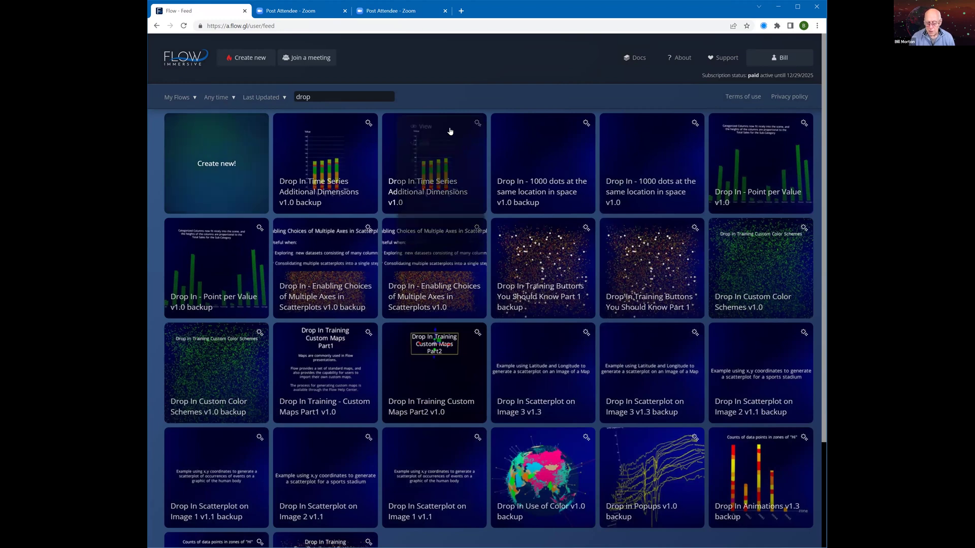
pyautogui.click(422, 144)
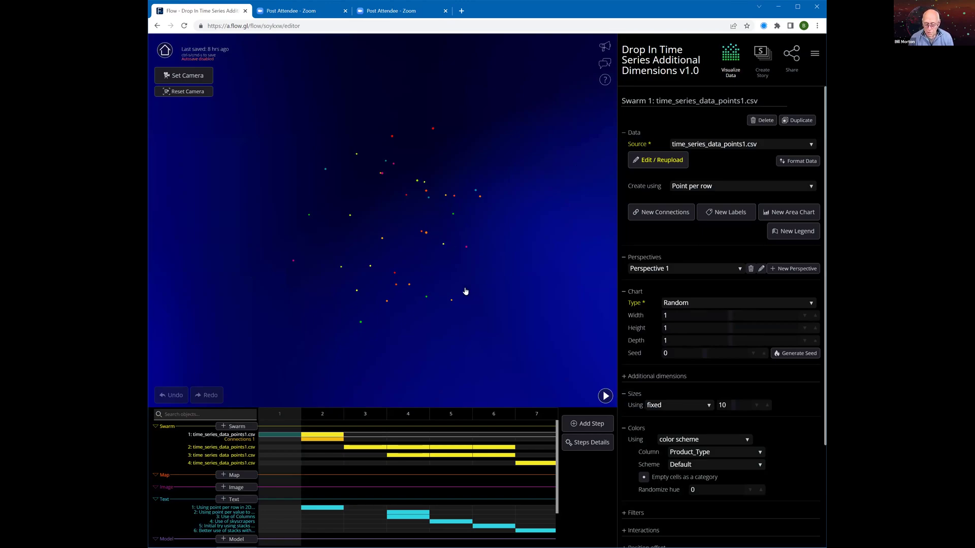
# Review the rows and columns of the time_series_data_points1.csv data source, closing it without changes.
pyautogui.click(657, 160)
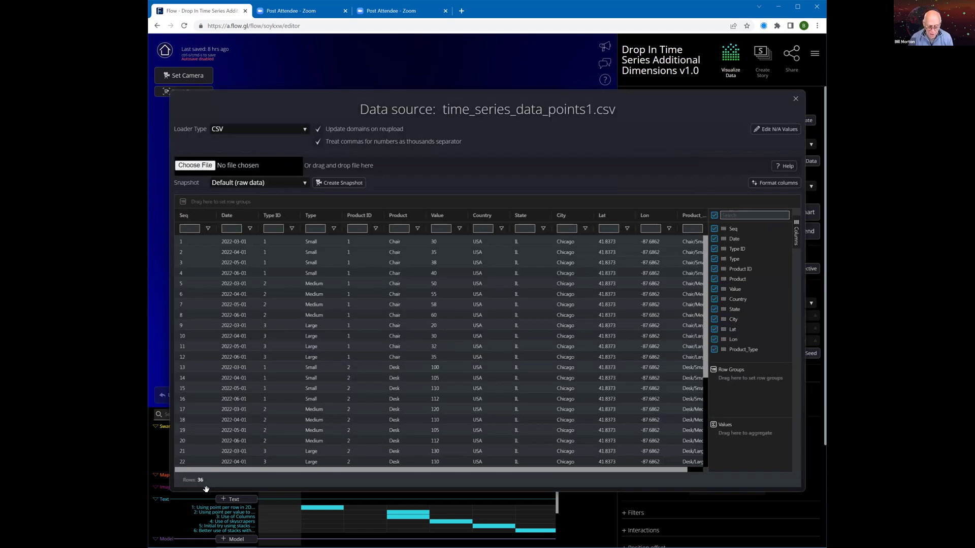
pyautogui.click(350, 278)
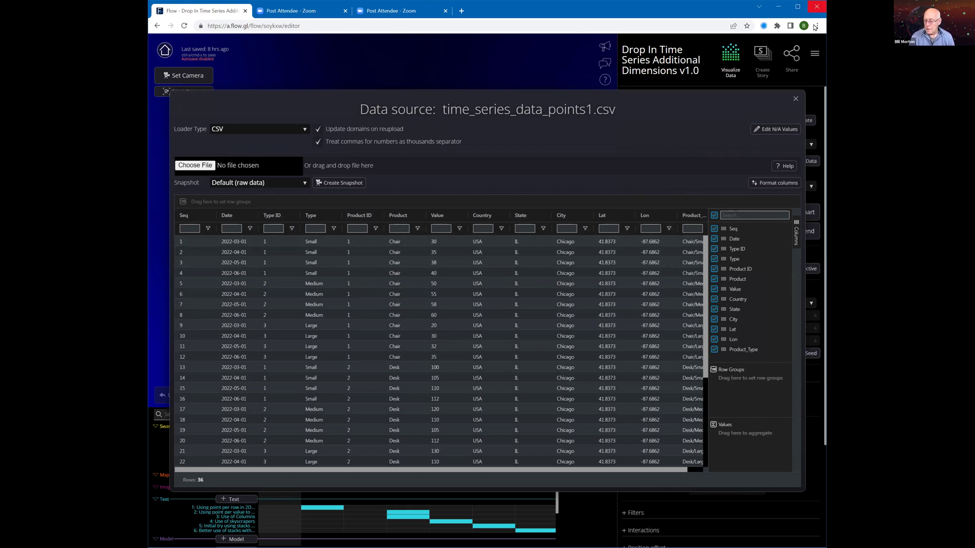
pyautogui.click(794, 101)
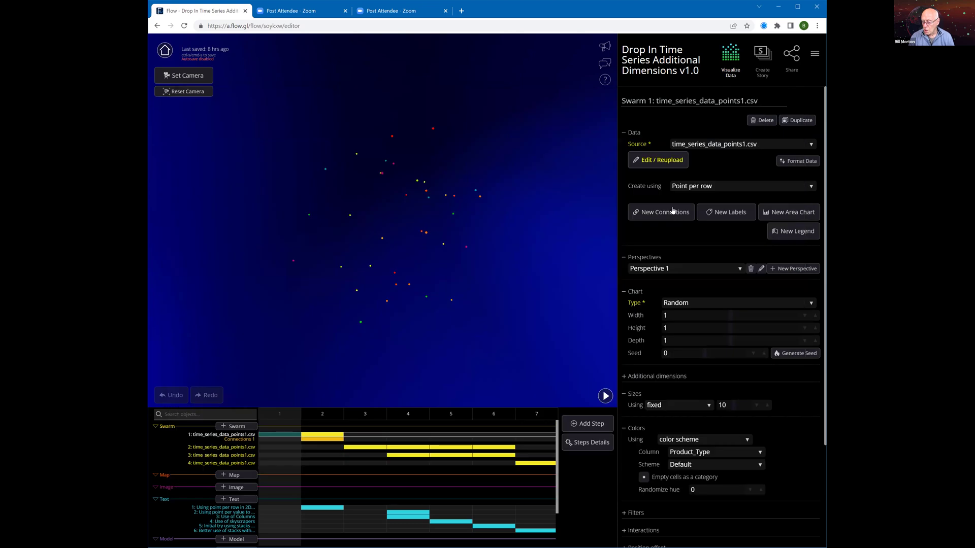
# Advance to the 'Using point per row in 2D or 3D scatterplot' step and examine the Value-by-Date chart from the side.
pyautogui.click(605, 396)
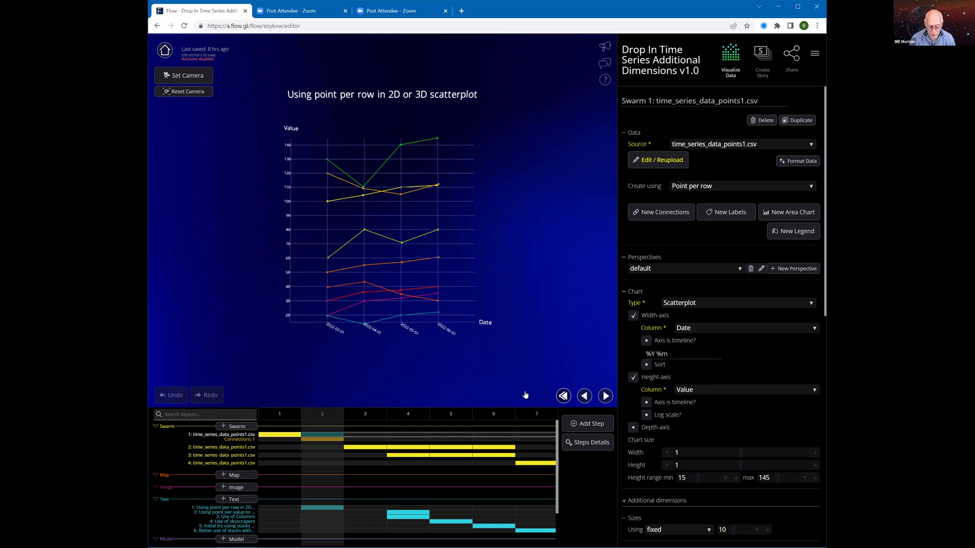
pyautogui.moveTo(588, 391); pyautogui.dragTo(572, 388)
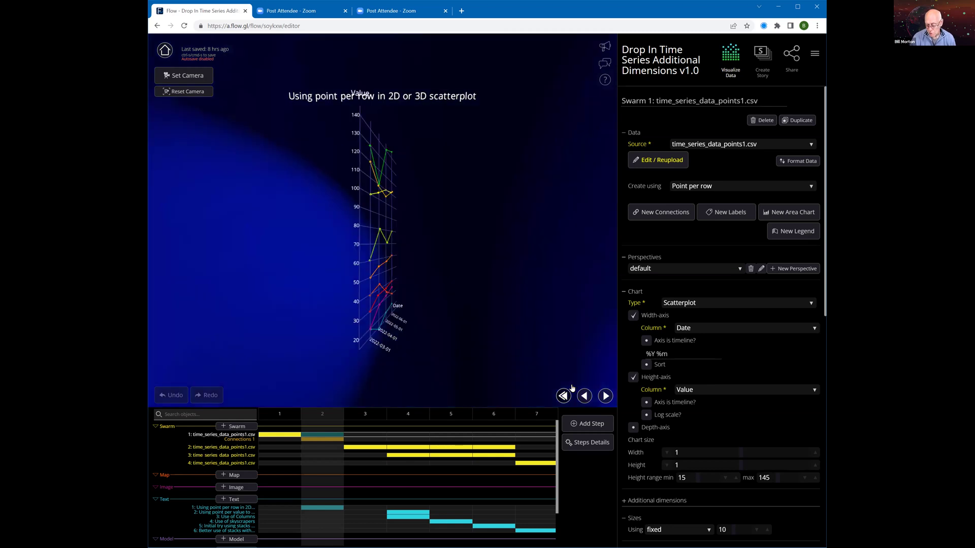
# Advance to the 'Use of Columns' step and review Swarm 2's additional dimensions settings and its column chart.
pyautogui.moveTo(464, 375); pyautogui.dragTo(398, 329)
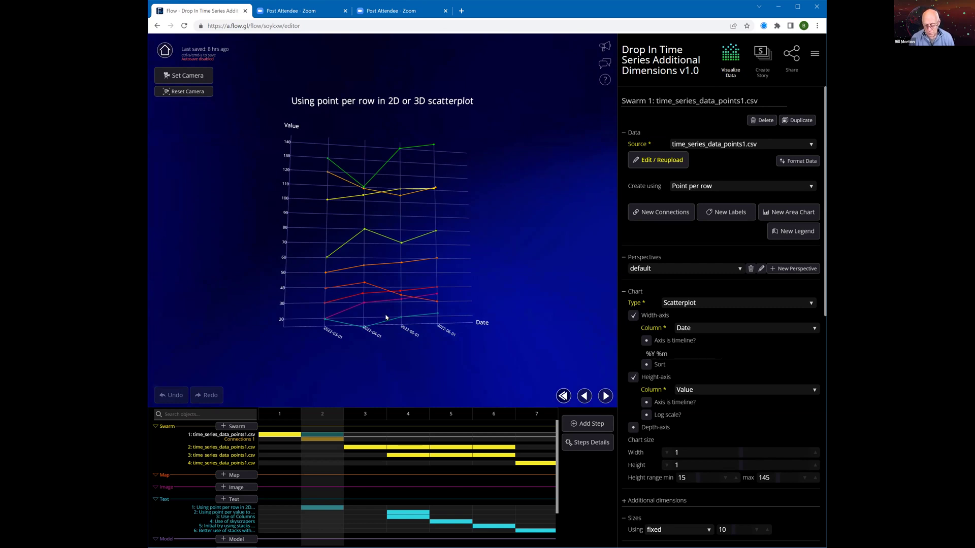
pyautogui.click(605, 396)
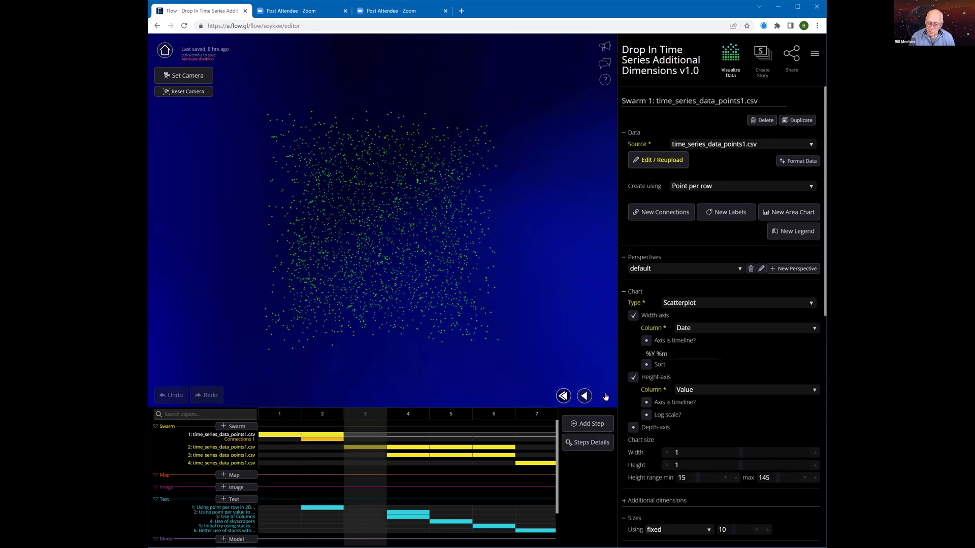
pyautogui.click(605, 396)
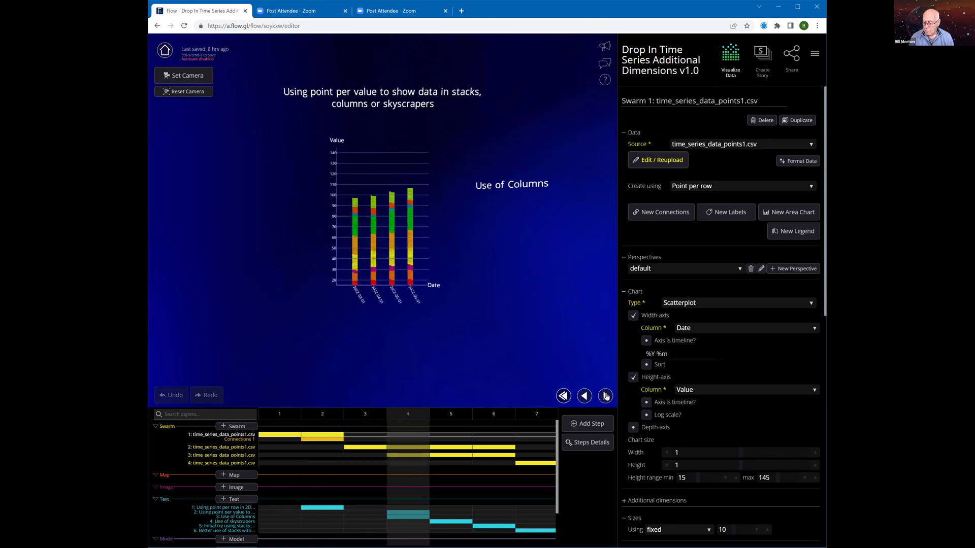
pyautogui.click(417, 449)
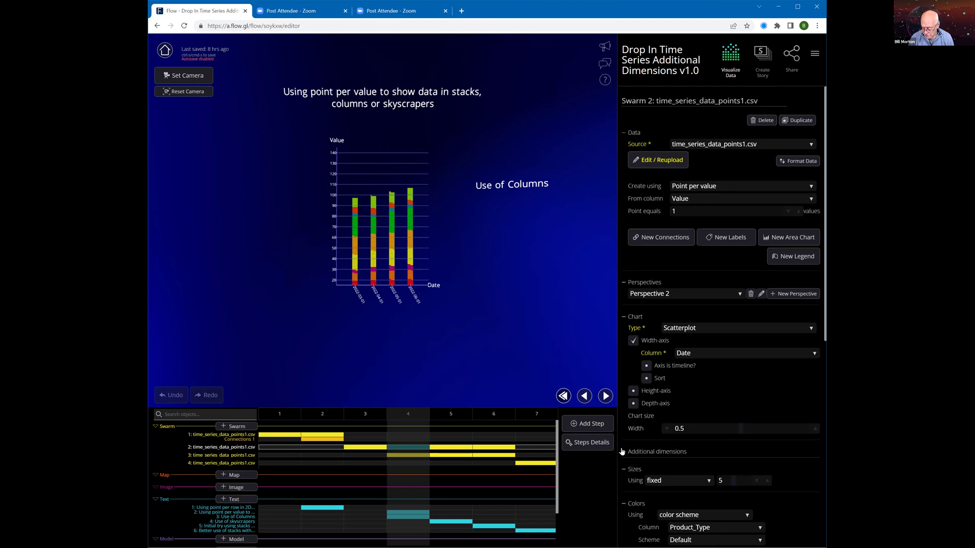
pyautogui.click(751, 450)
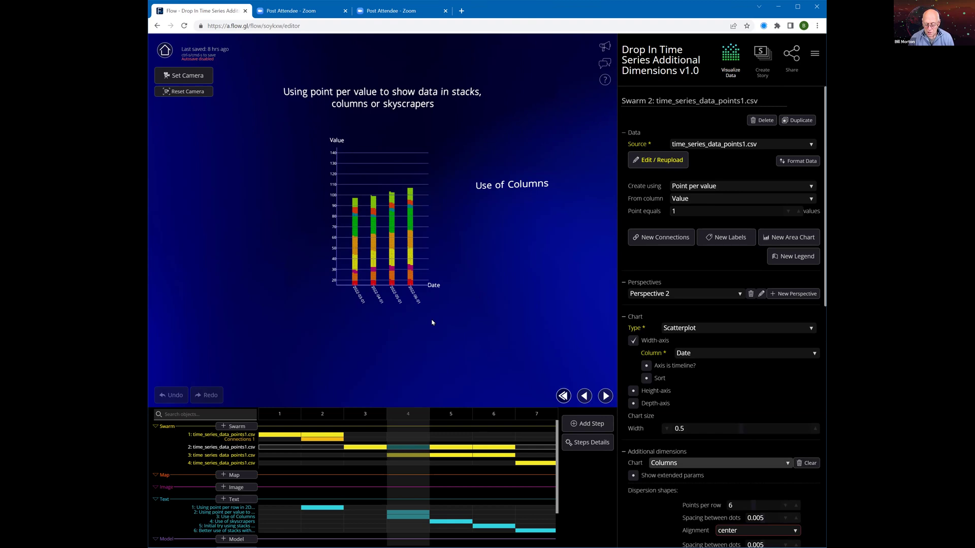
pyautogui.moveTo(579, 317); pyautogui.dragTo(553, 320)
pyautogui.moveTo(489, 322)
pyautogui.mouseDown()
pyautogui.moveTo(451, 323)
pyautogui.moveTo(473, 312)
pyautogui.mouseUp()
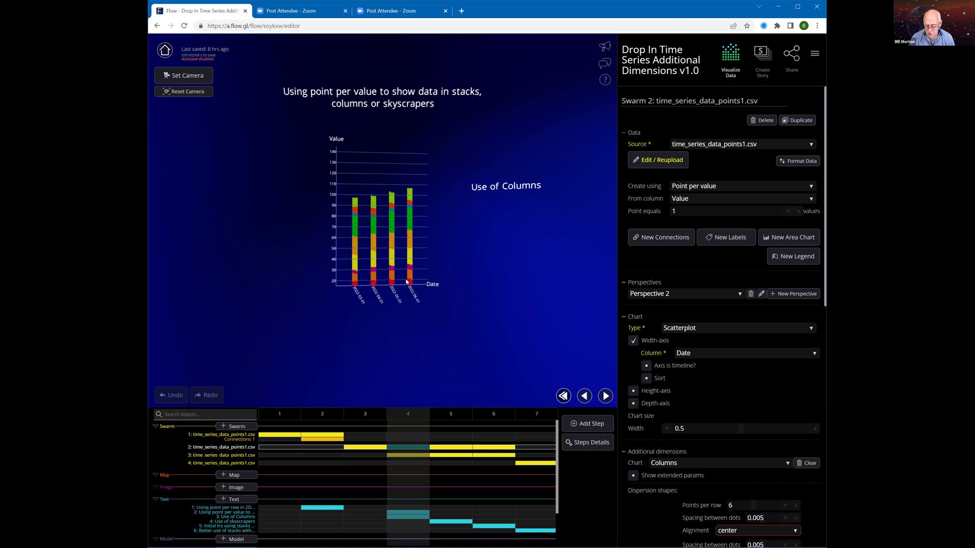
# Advance to the 'Use of skyscrapers' step, review its dispersion shape settings, and examine the chart from an angle.
pyautogui.click(604, 396)
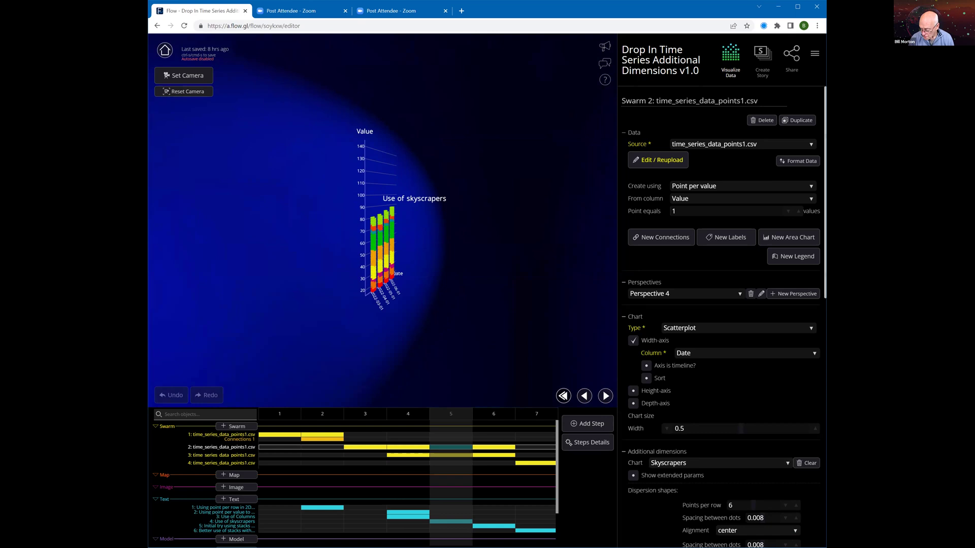
pyautogui.scroll(-1, 826, 299)
pyautogui.scroll(-4, 721, 338)
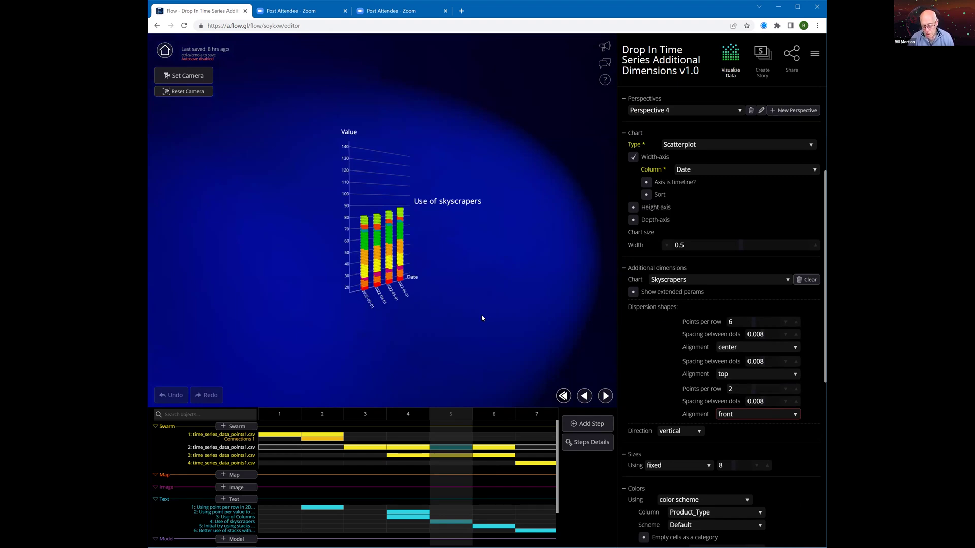
pyautogui.moveTo(481, 318); pyautogui.dragTo(464, 320)
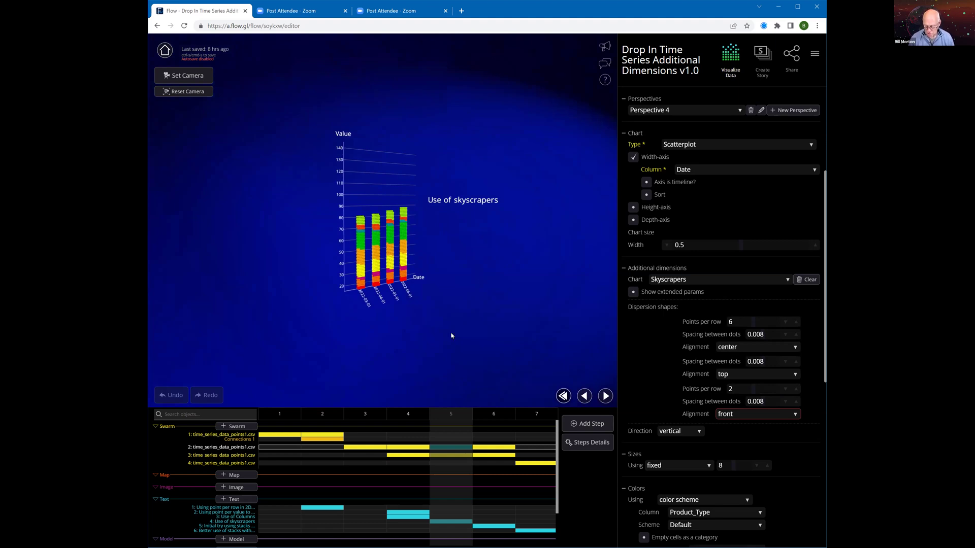
# Advance to the step showing the initial try using stacks and review Swarm 2's stacks and point-per-value settings.
pyautogui.click(604, 396)
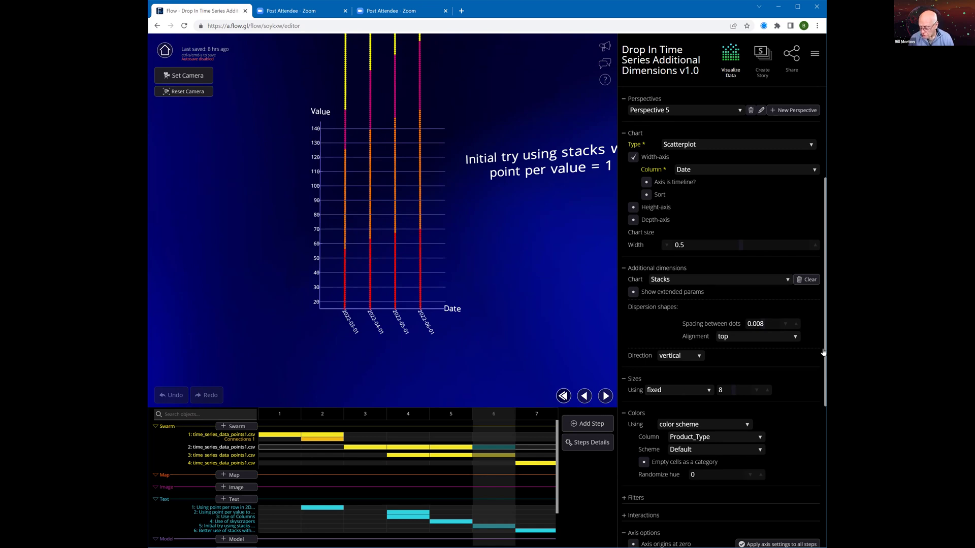
pyautogui.moveTo(824, 352); pyautogui.dragTo(825, 349)
pyautogui.scroll(4, 635, 215)
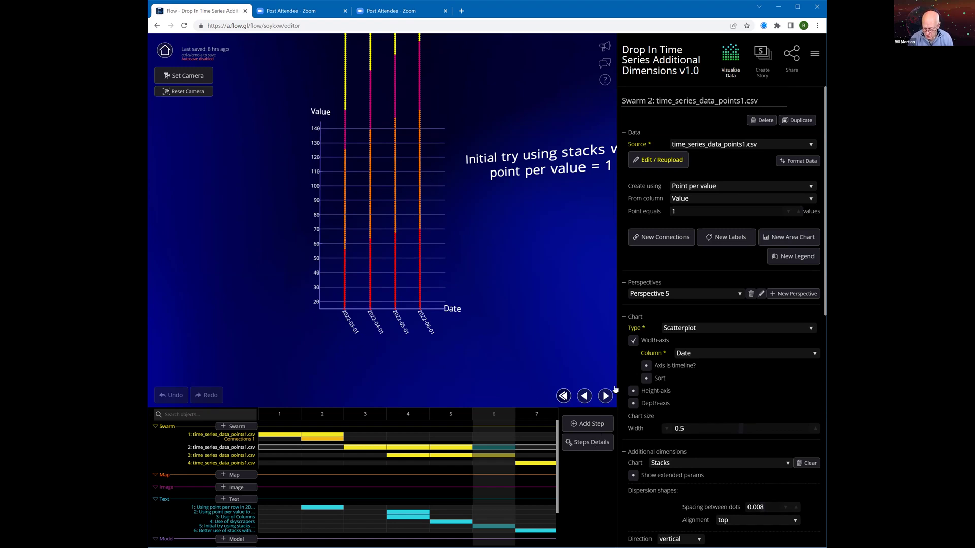
# Show step 7, 'Better use of stacks with point per value = 5', and inspect Swarm 4's Point equals setting.
pyautogui.click(568, 446)
pyautogui.click(545, 464)
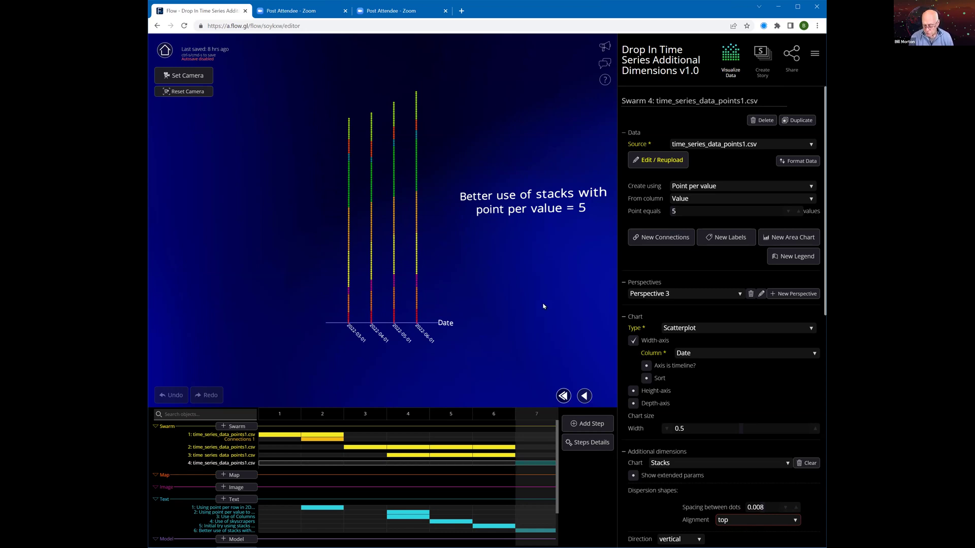
pyautogui.click(659, 213)
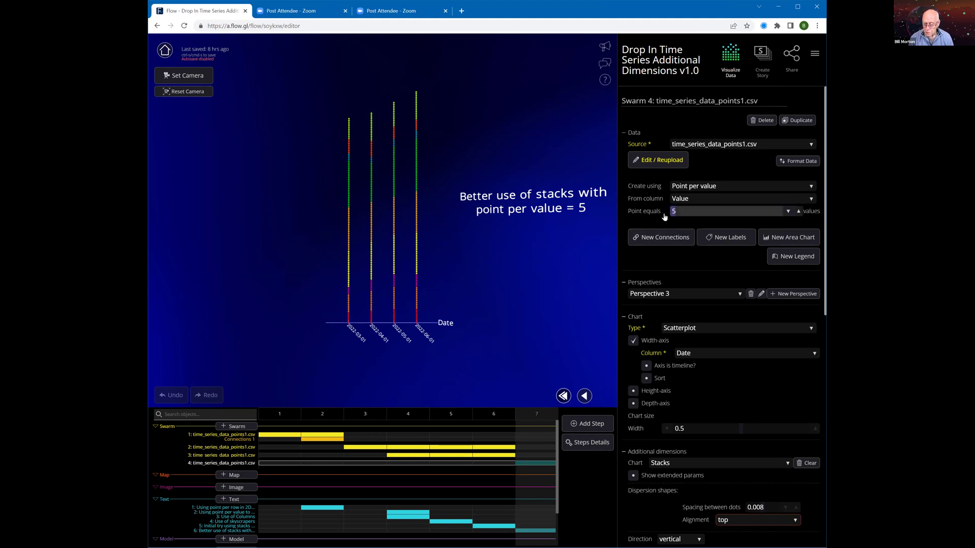
pyautogui.click(665, 227)
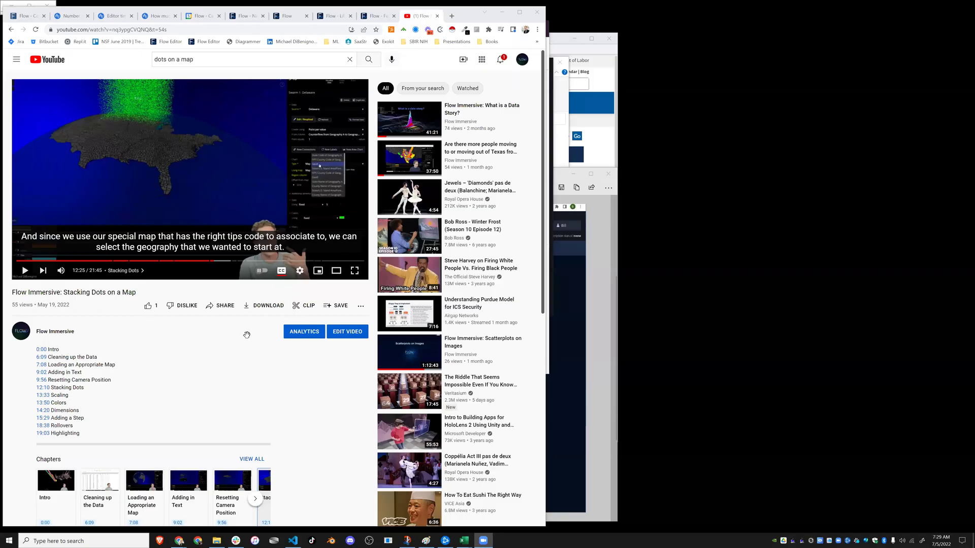
# Play the YouTube video 'Flow Immersive: Stacking Dots on a Map' in full screen with the sound muted.
pyautogui.press('f')
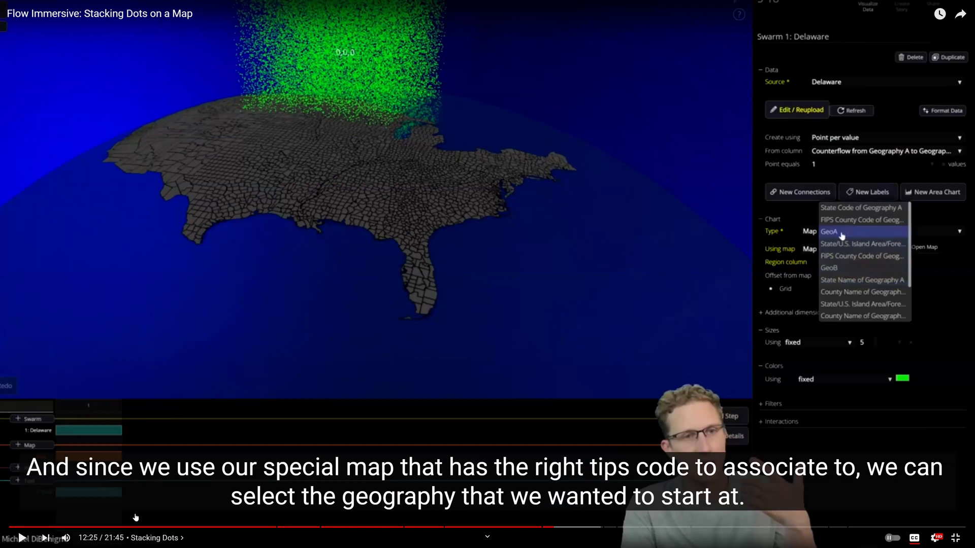
pyautogui.click(22, 538)
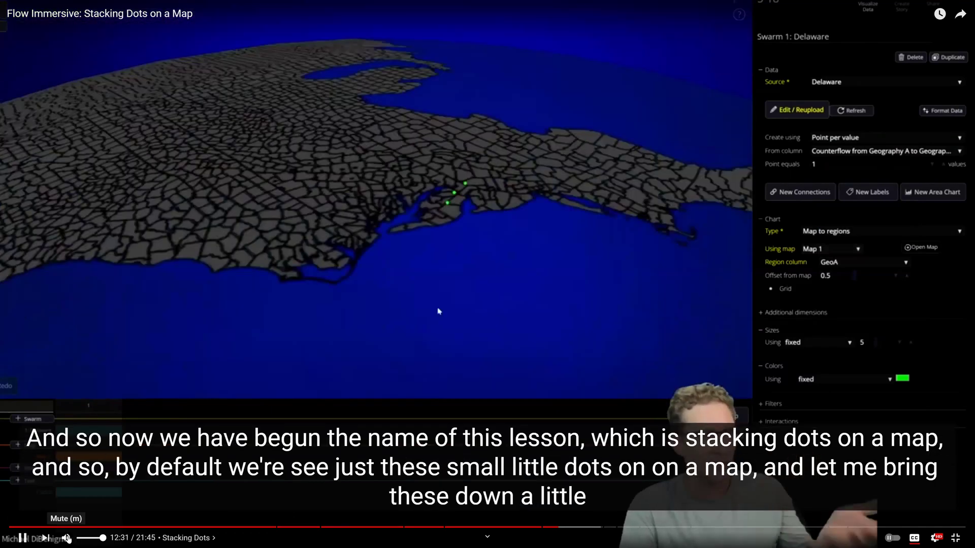
pyautogui.click(67, 539)
pyautogui.click(433, 306)
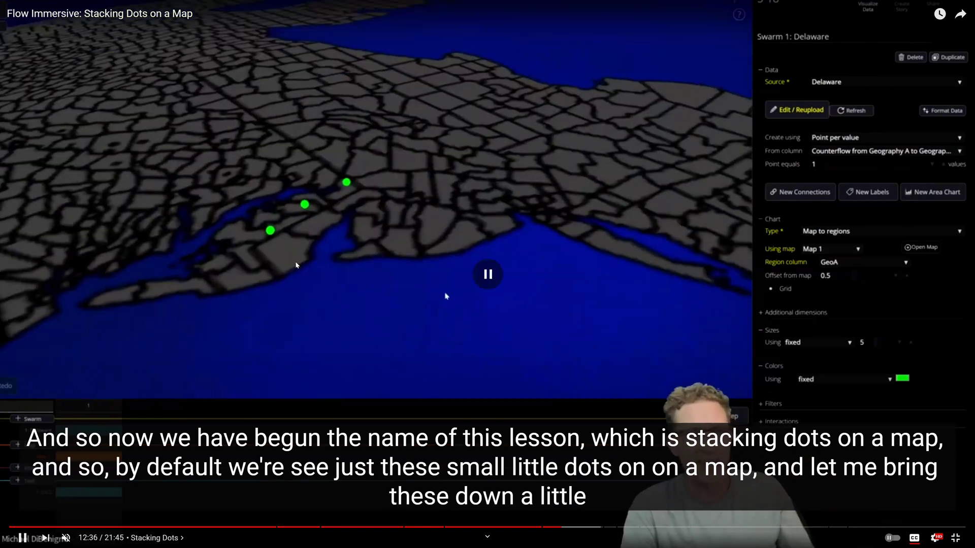
# Skip ahead in the video to the colored dot stacks on the US map, and leave full screen.
pyautogui.click(523, 276)
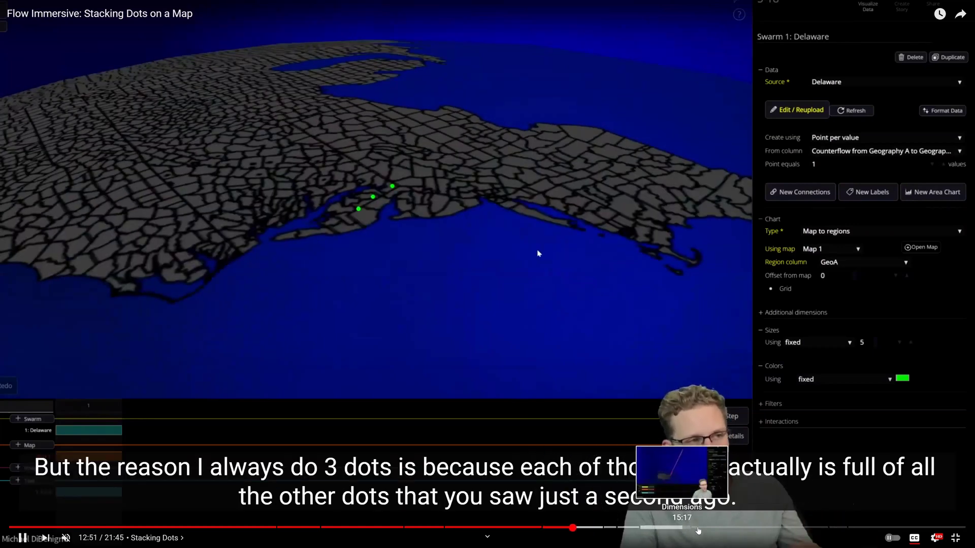
pyautogui.click(716, 528)
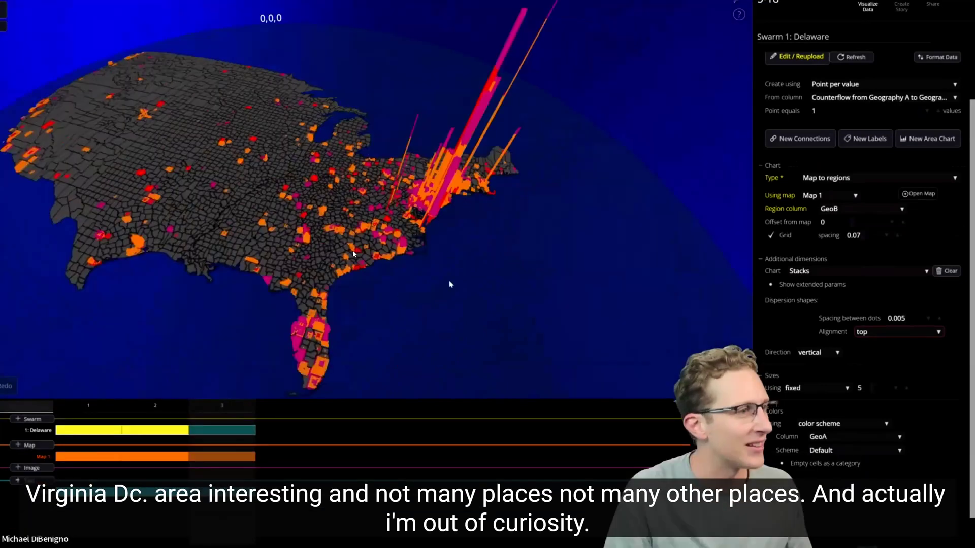
pyautogui.doubleClick(357, 247)
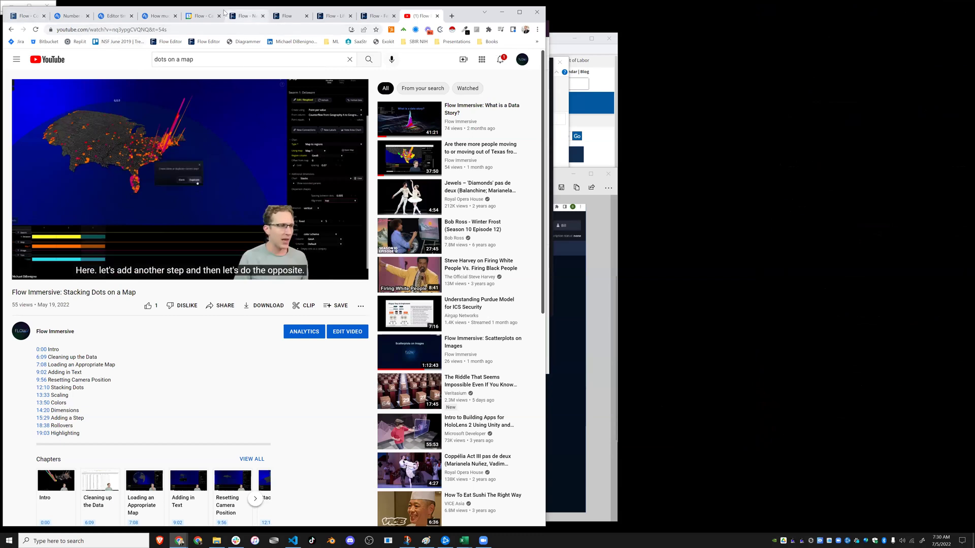
# Switch from YouTube to the open 'Life Expectancy for Training' flow and maximize the browser window.
pyautogui.moveTo(378, 9); pyautogui.dragTo(404, 64)
pyautogui.click(402, 71)
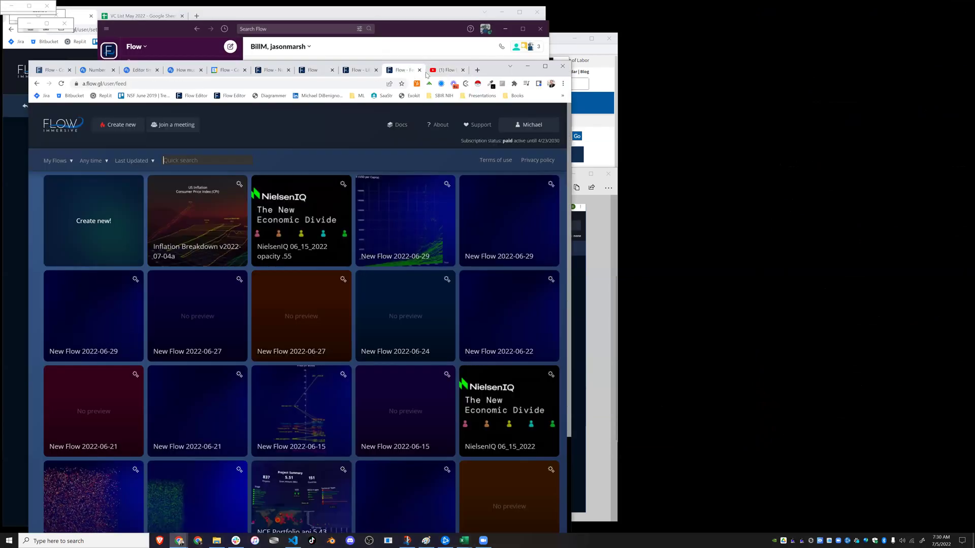
pyautogui.click(359, 71)
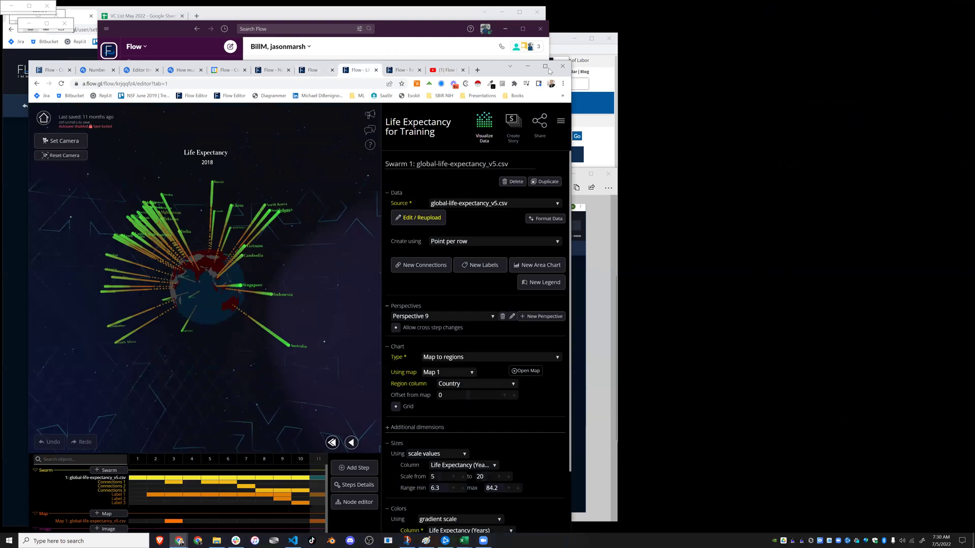
pyautogui.click(544, 66)
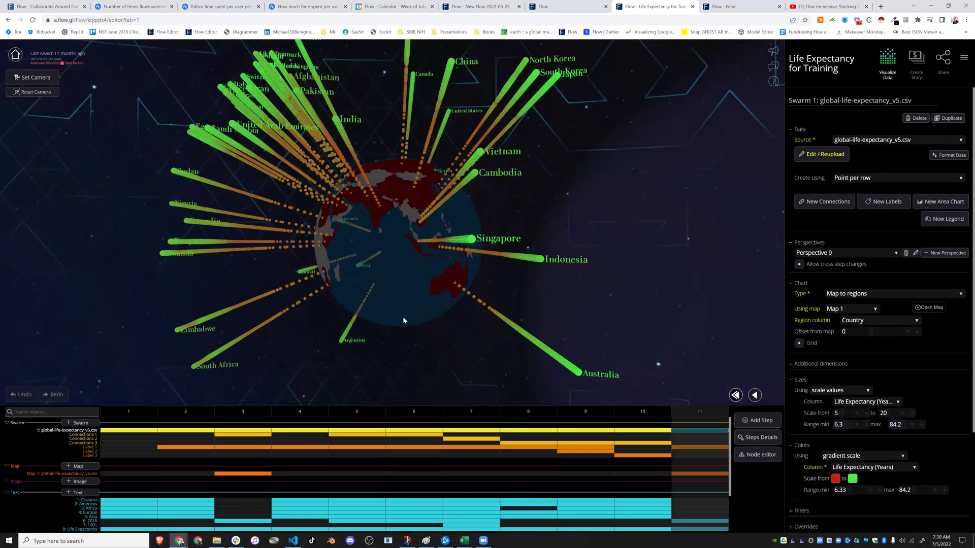
# Go to step 1 of the Life Expectancy flow, advance to the step 3 globe, and view its Americas side.
pyautogui.click(121, 413)
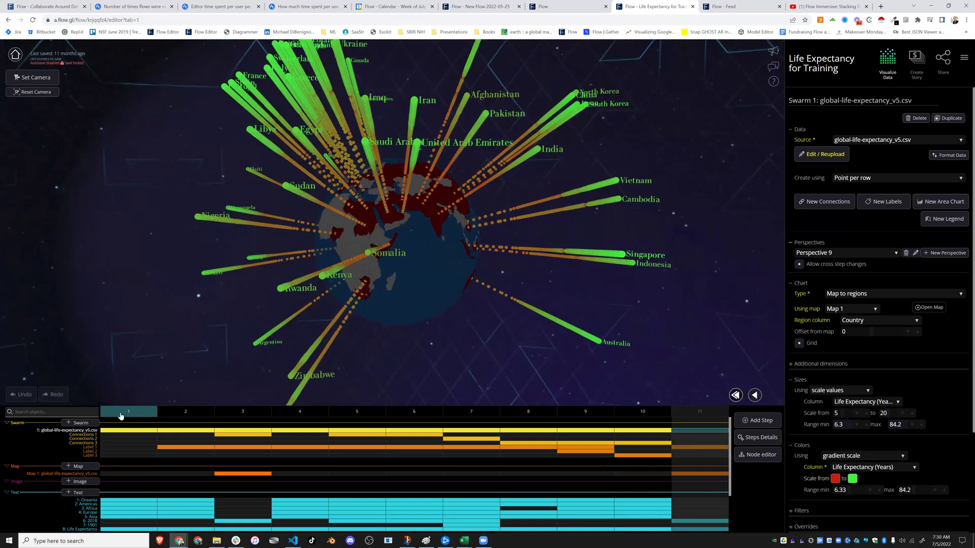
pyautogui.click(121, 413)
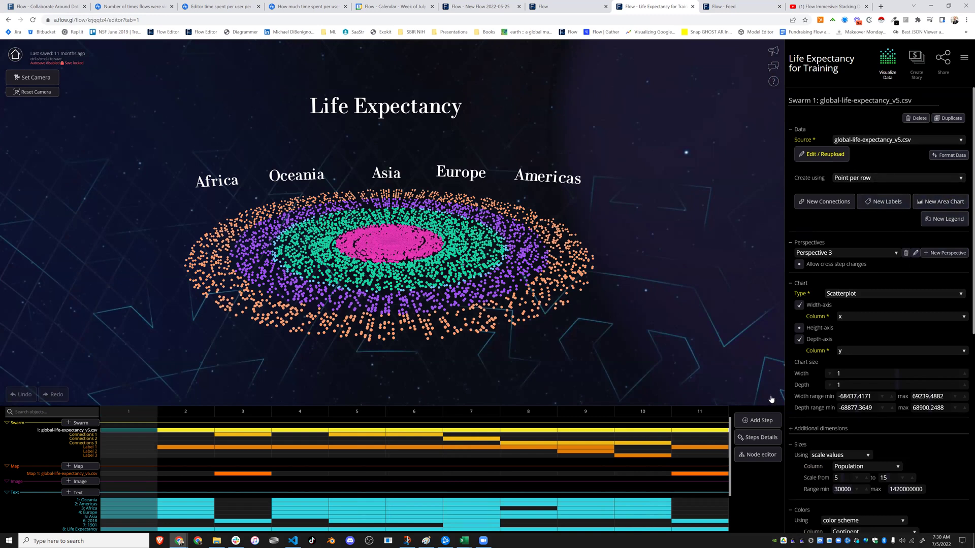
pyautogui.click(772, 397)
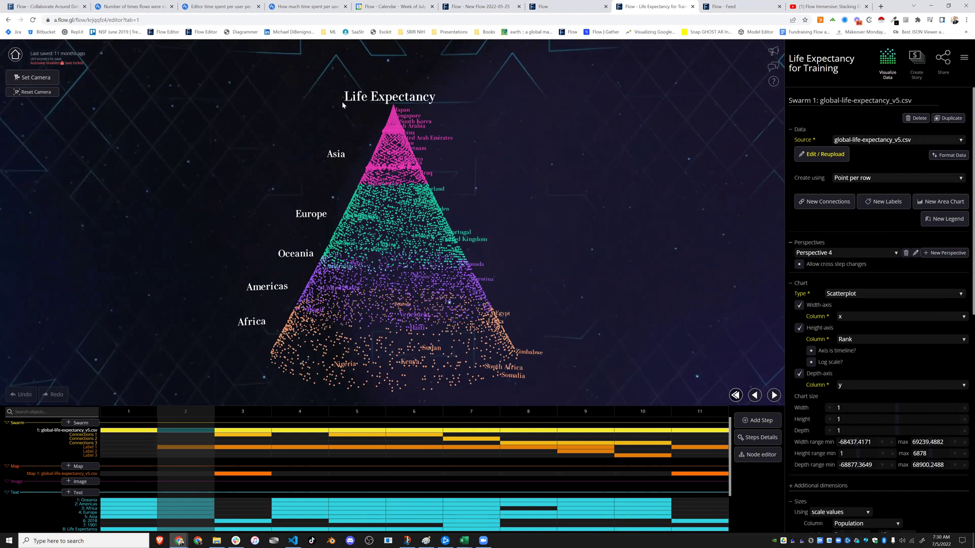
pyautogui.click(773, 395)
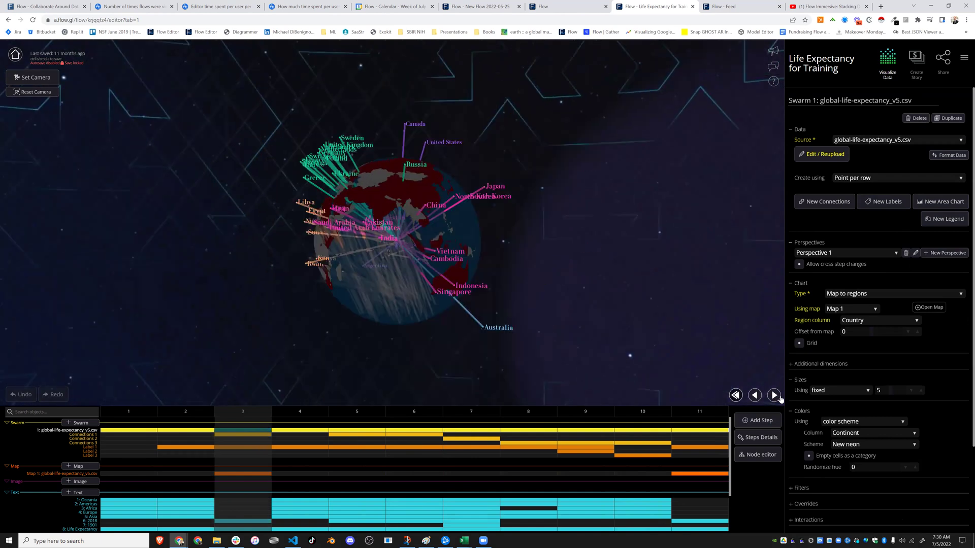
pyautogui.moveTo(562, 191); pyautogui.dragTo(601, 328)
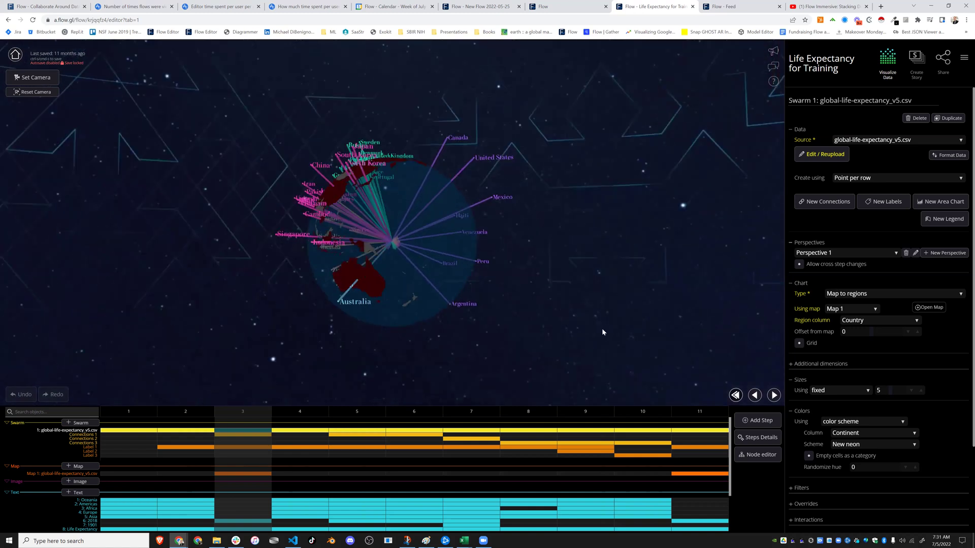
# Advance through the categorized country columns in step 4 to the life expectancy by year scatterplot in step 6.
pyautogui.click(776, 399)
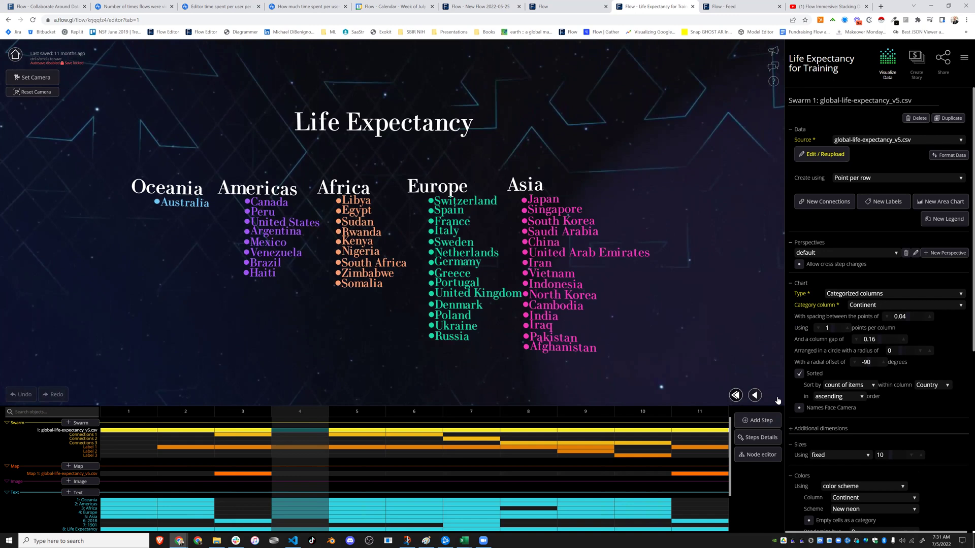
pyautogui.click(774, 396)
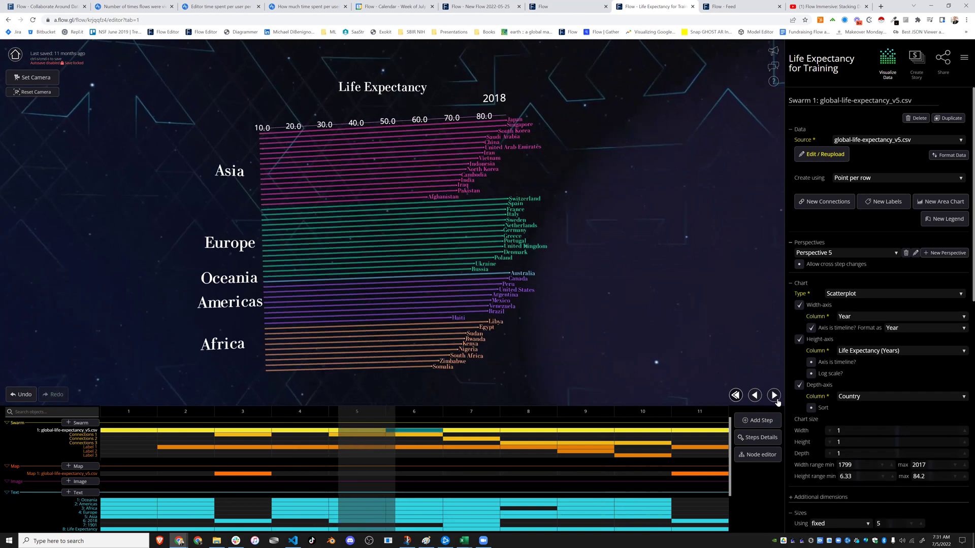
pyautogui.click(777, 401)
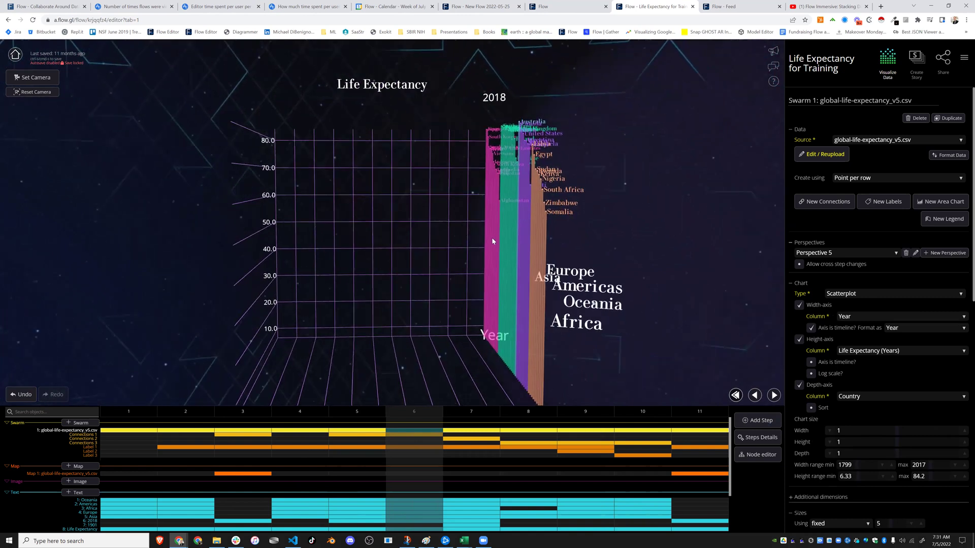
# Advance through steps 7 to 9 of the life expectancy line charts to step 10's Difference from Avg chart.
pyautogui.click(773, 396)
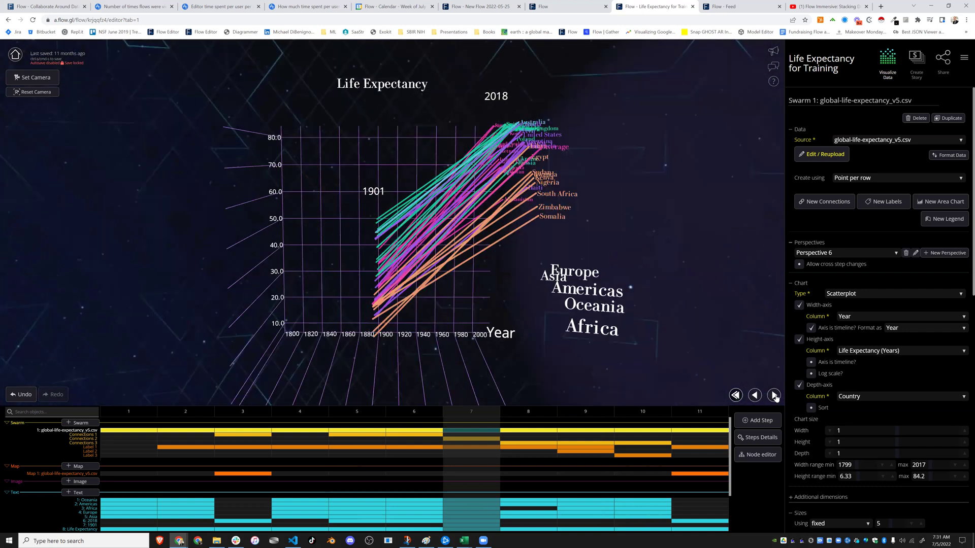
pyautogui.click(774, 396)
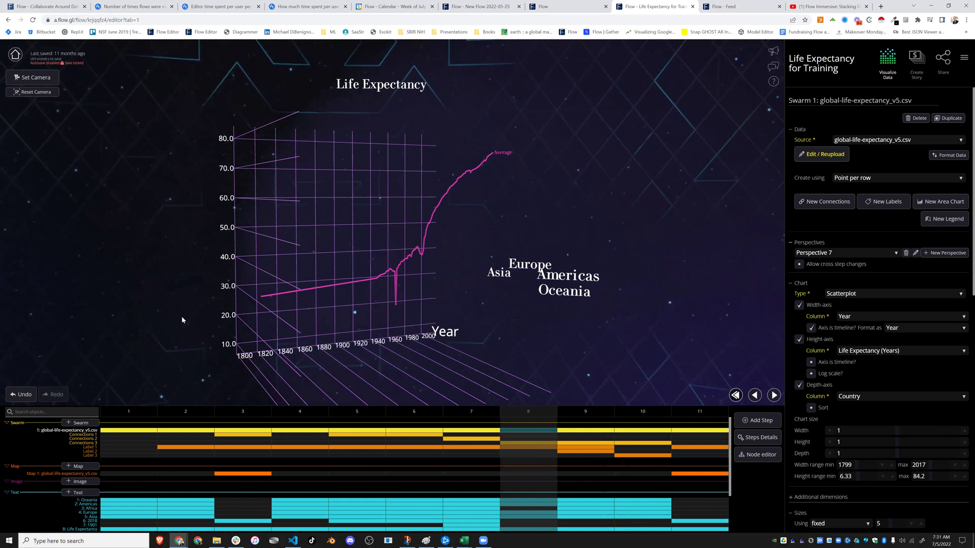
pyautogui.click(775, 397)
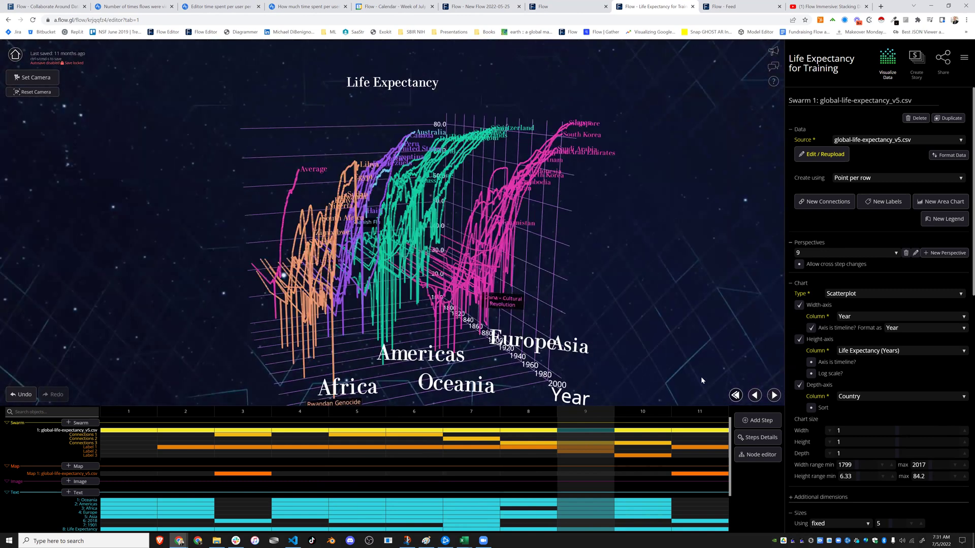
pyautogui.click(771, 397)
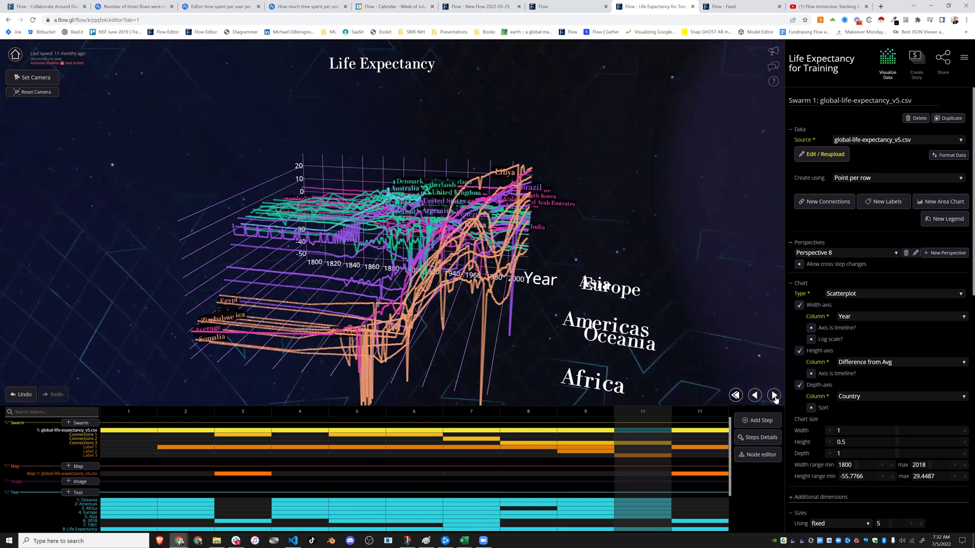
# Advance to the step 11 globe and turn off Lock current revision in the flow's settings.
pyautogui.click(774, 398)
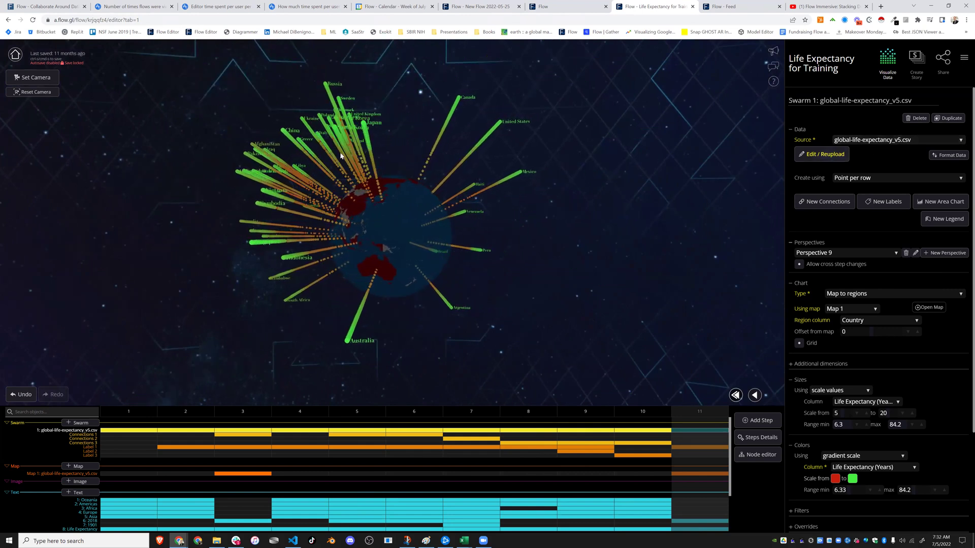
pyautogui.click(964, 61)
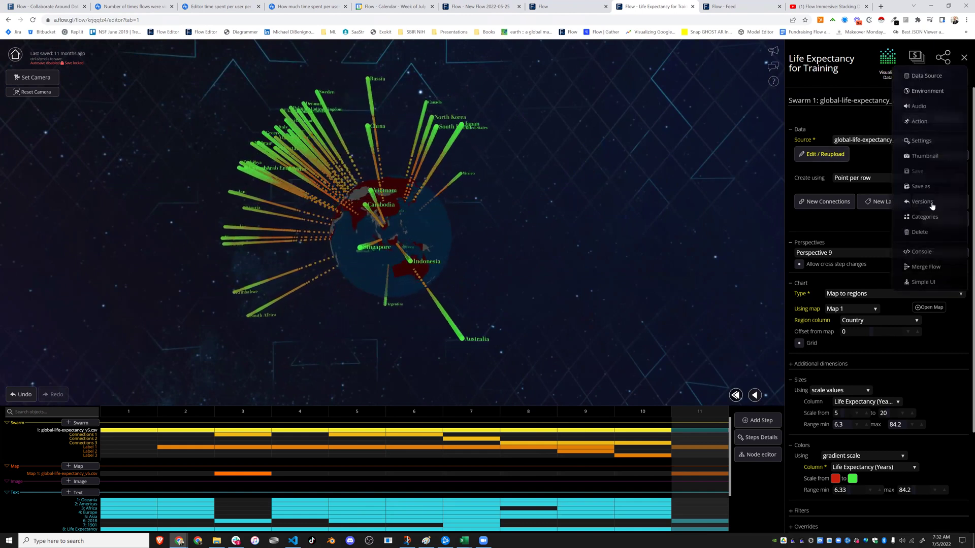
pyautogui.click(931, 142)
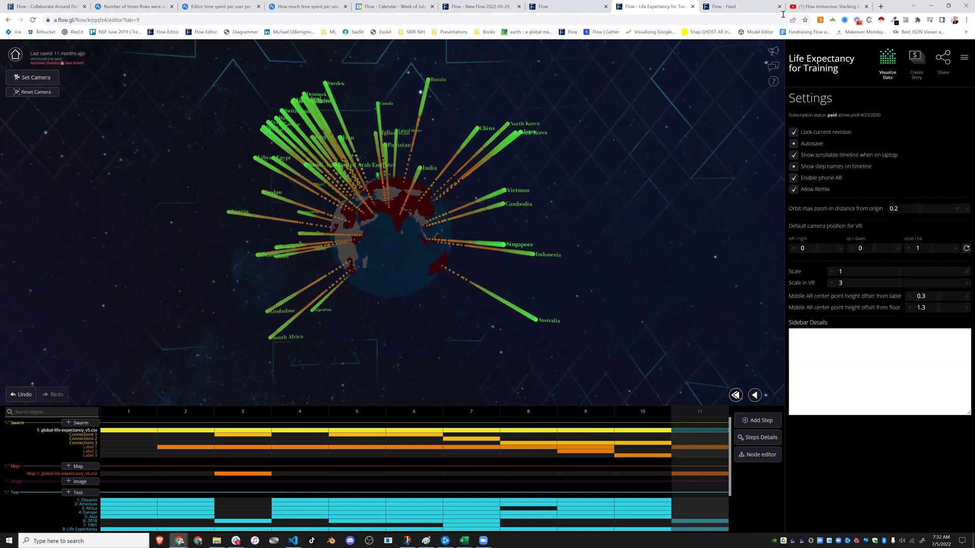
pyautogui.click(964, 57)
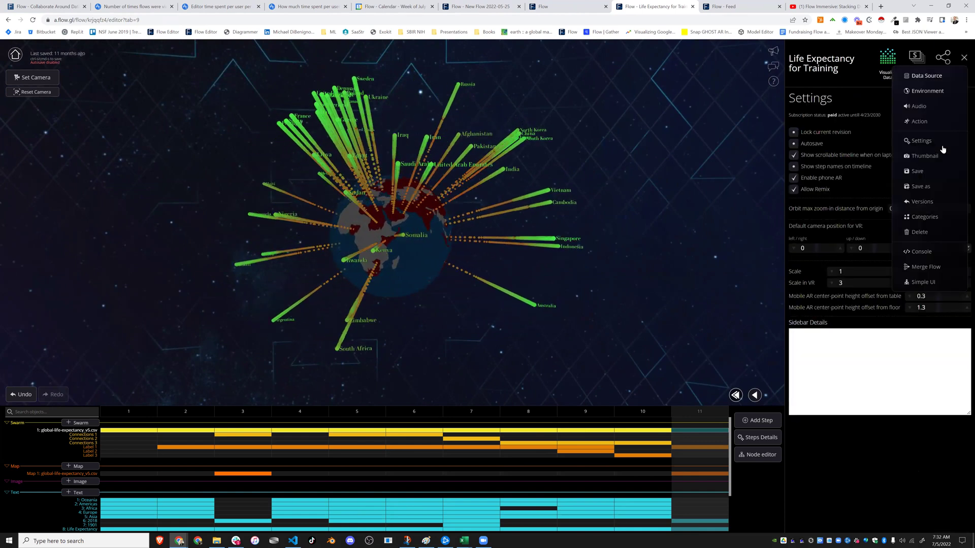
# Save the flow and dismiss the new flow title prompt without creating a copy.
pyautogui.click(921, 187)
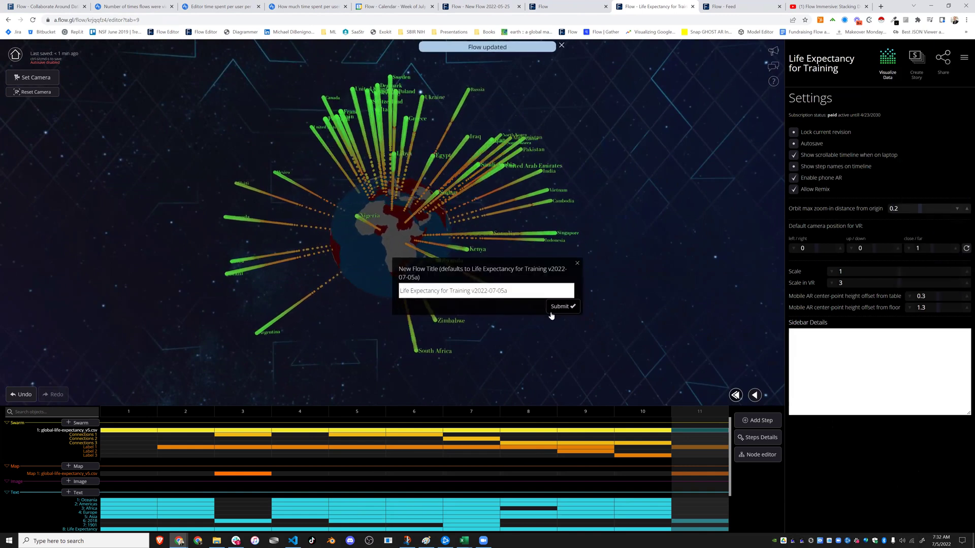
pyautogui.click(577, 263)
pyautogui.click(965, 58)
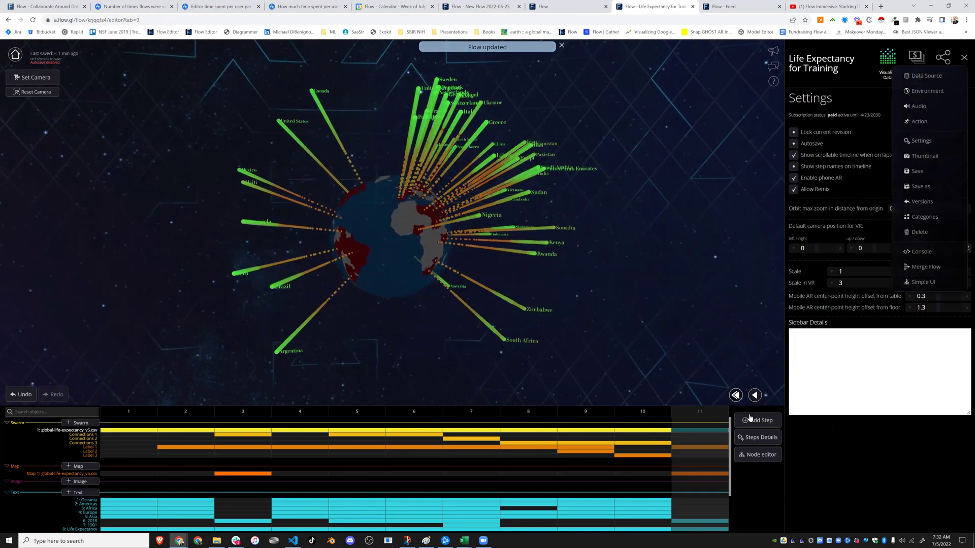
# Add step 12 to the flow and expand the additional dimensions of Swarm 1 in that step.
pyautogui.click(758, 421)
pyautogui.click(524, 302)
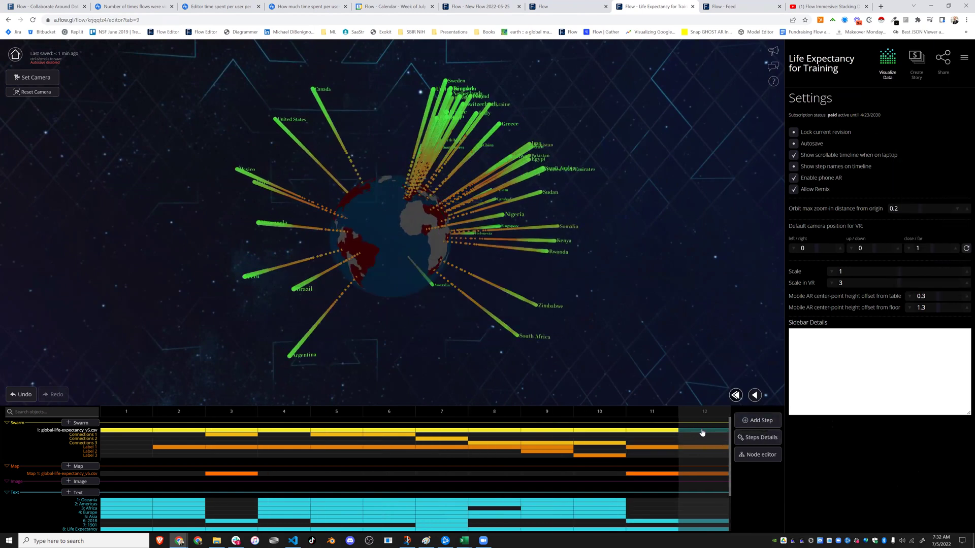
pyautogui.click(702, 431)
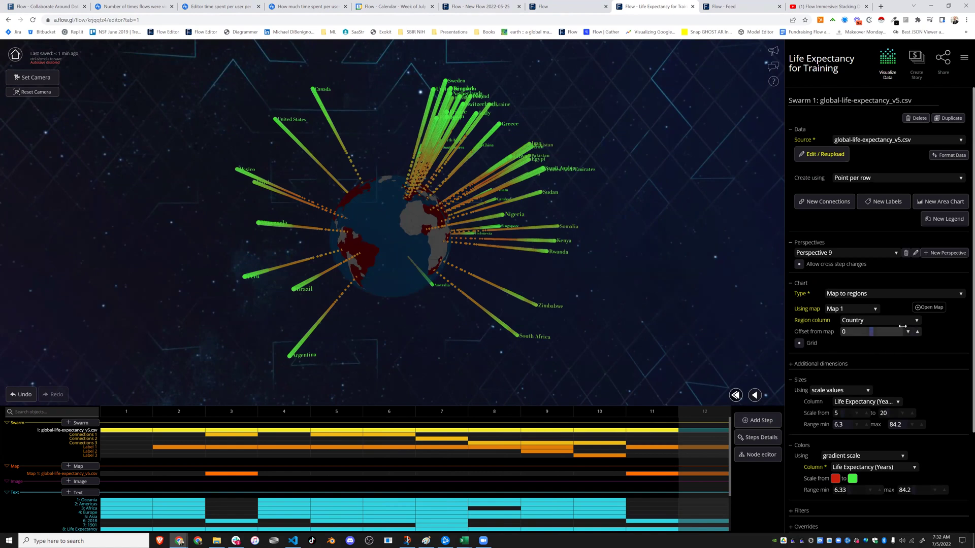
pyautogui.scroll(-3, 940, 333)
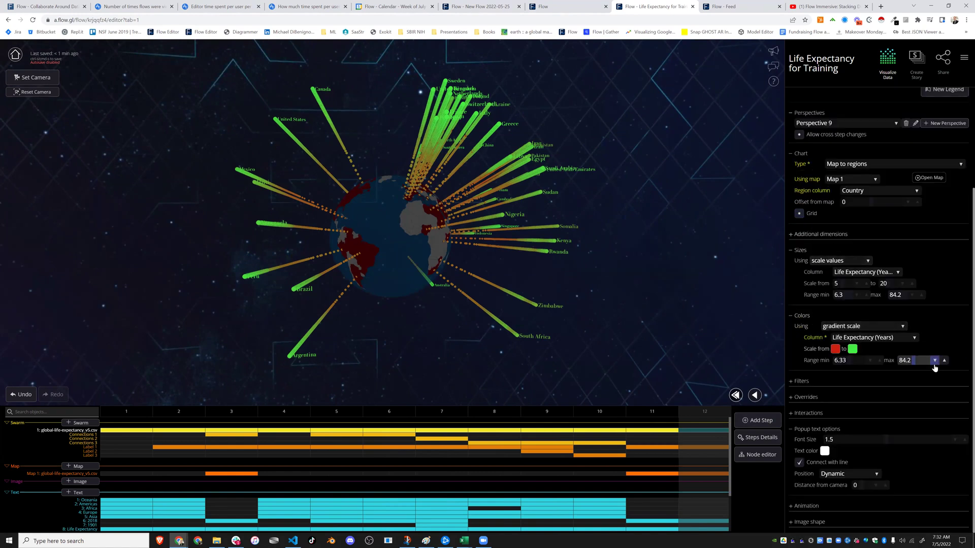
pyautogui.scroll(3, 904, 390)
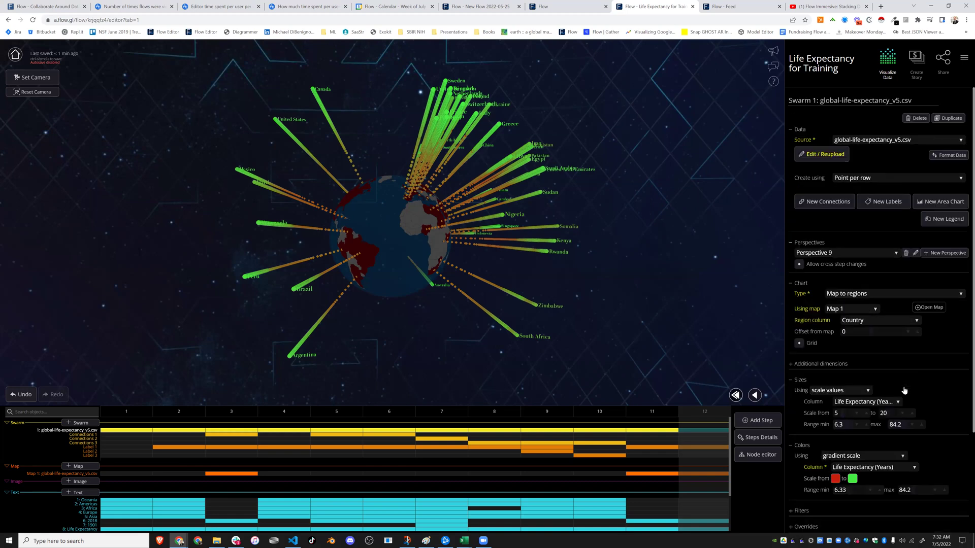
pyautogui.click(821, 364)
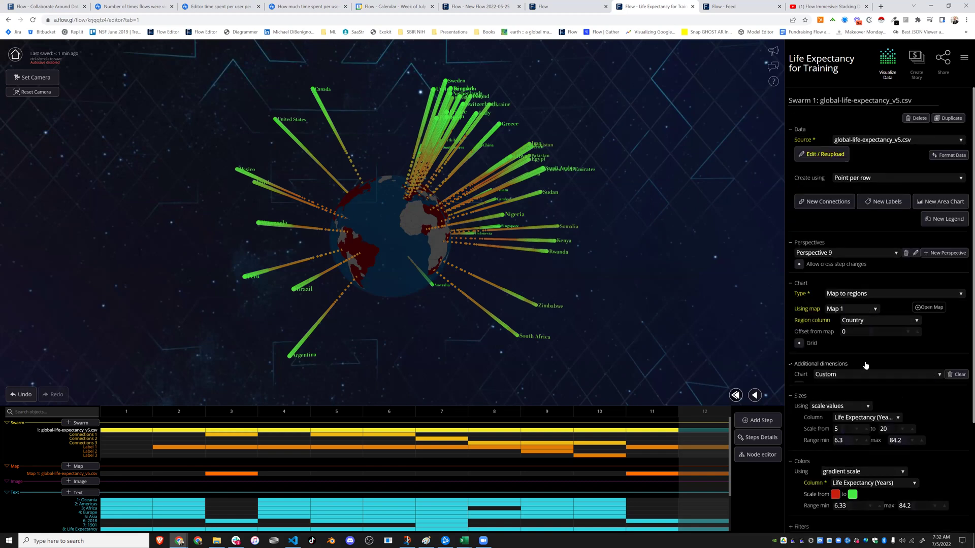
pyautogui.scroll(-3, 945, 303)
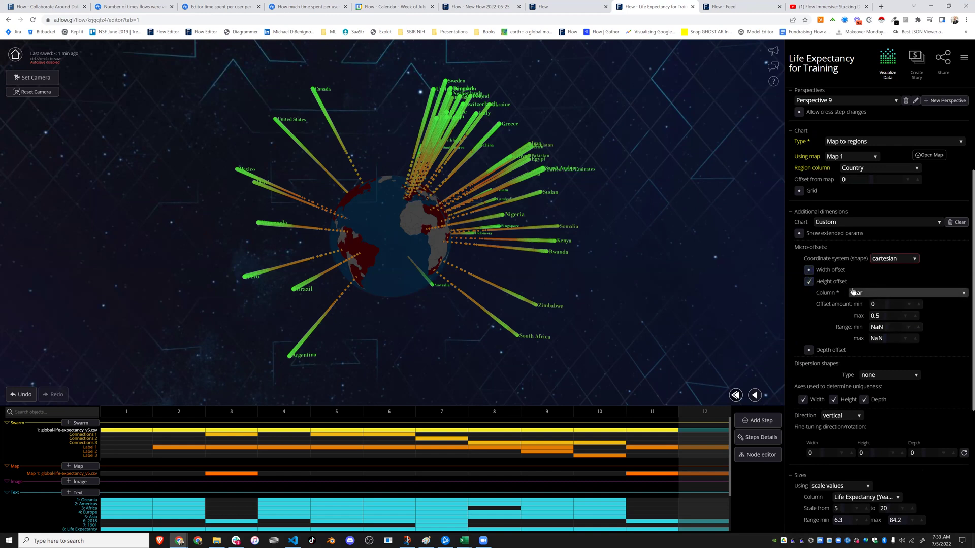
# Enable the swarm's width offset using the Year column, with a maximum offset amount of 0.2.
pyautogui.click(809, 270)
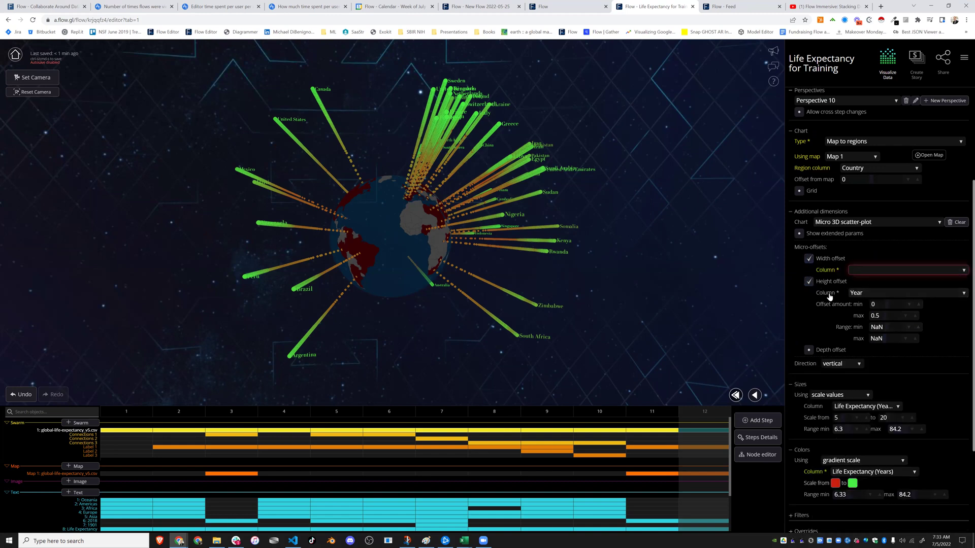
pyautogui.click(888, 272)
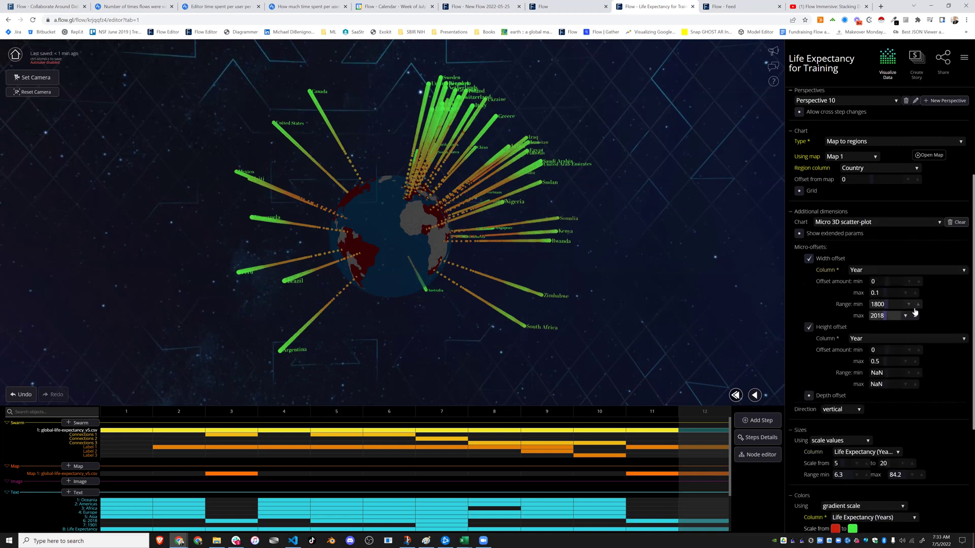
pyautogui.click(916, 294)
pyautogui.click(915, 293)
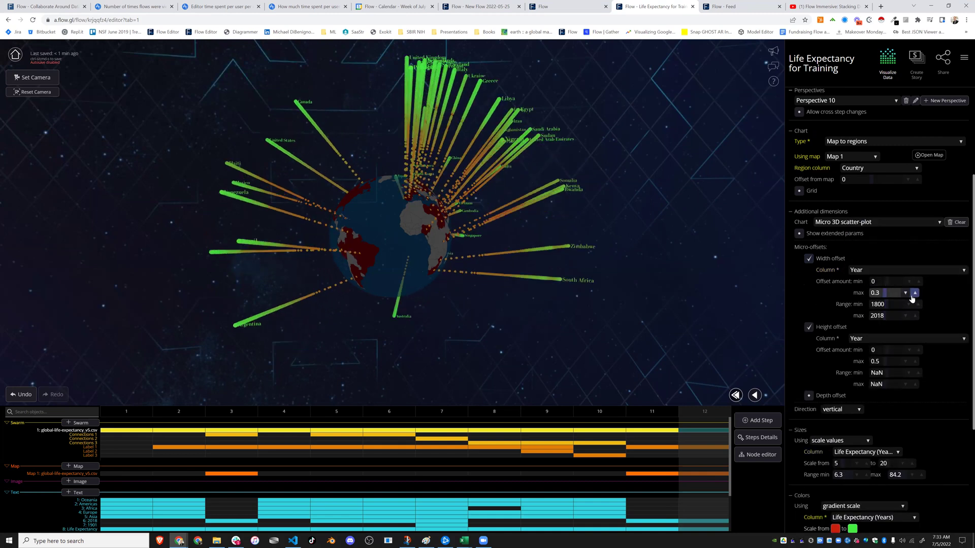
pyautogui.click(905, 293)
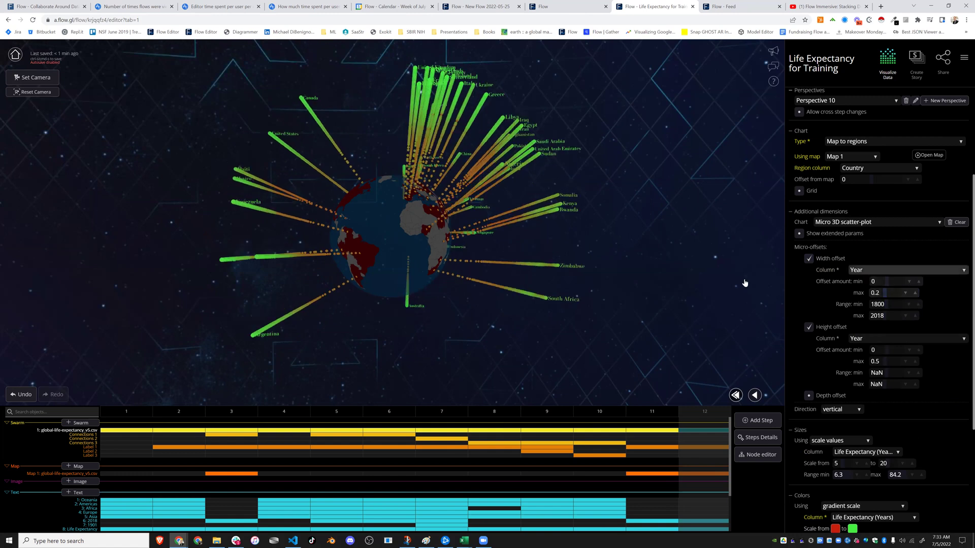
pyautogui.moveTo(510, 282); pyautogui.dragTo(458, 285)
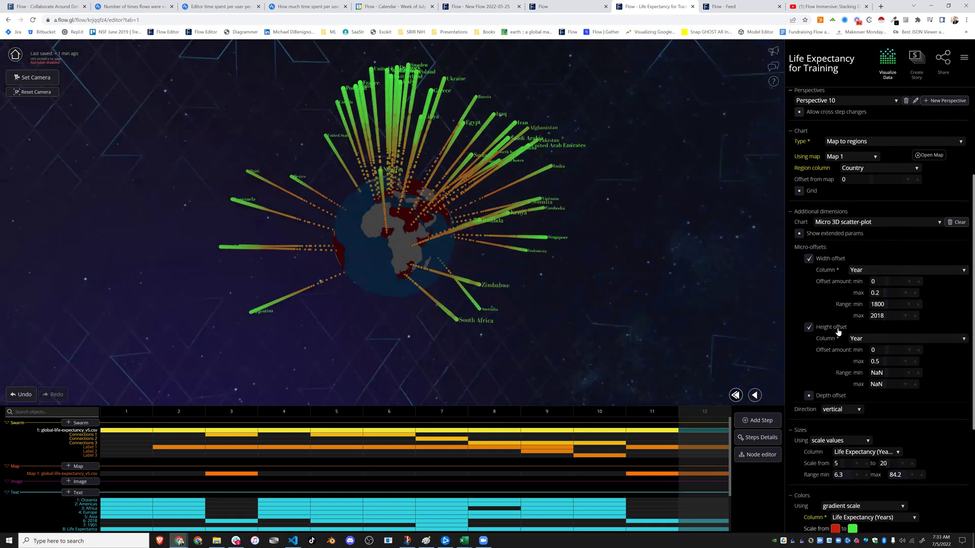
# Base the height offset on Life Expectancy (Years) and set its maximum offset amount to 0.1.
pyautogui.click(886, 339)
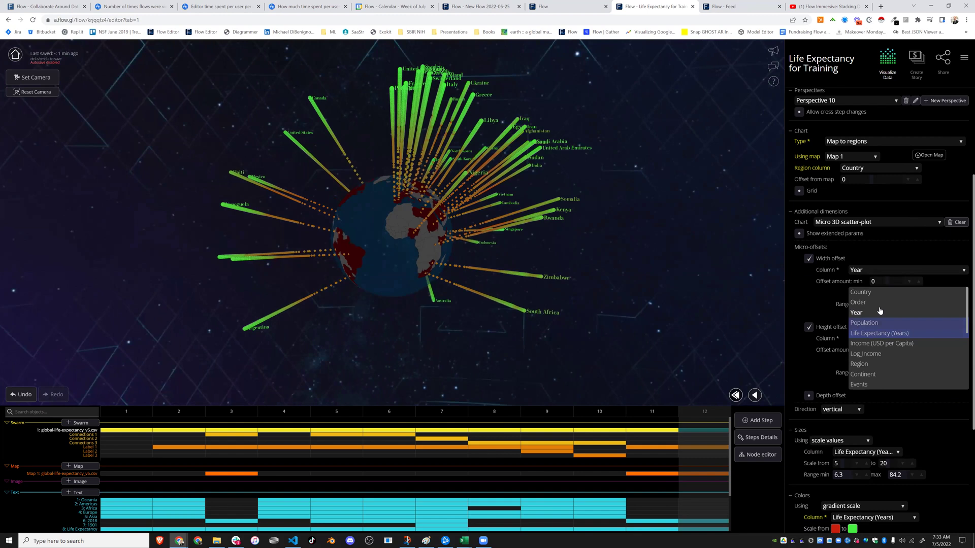
pyautogui.click(888, 342)
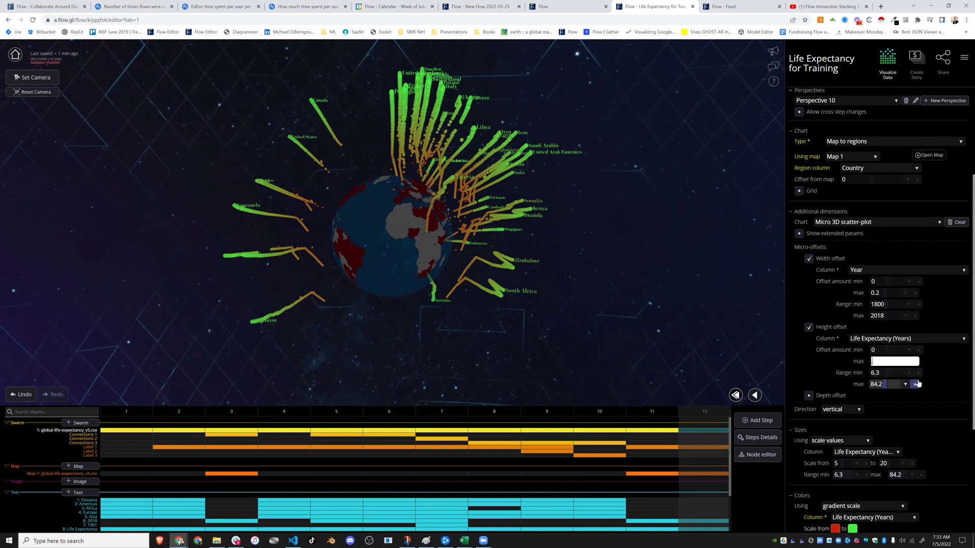
pyautogui.press('Return')
# Examine the country life expectancy curves around the globe, from Africa and Asia past Australia to the Americas.
pyautogui.moveTo(569, 291); pyautogui.dragTo(474, 324)
pyautogui.scroll(3, 472, 320)
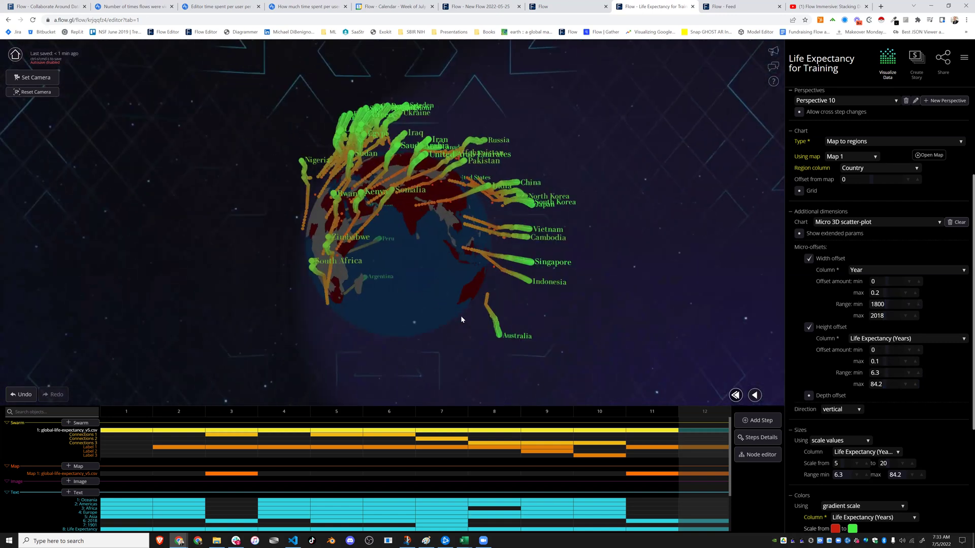
pyautogui.scroll(3, 407, 322)
pyautogui.moveTo(406, 322); pyautogui.dragTo(507, 342)
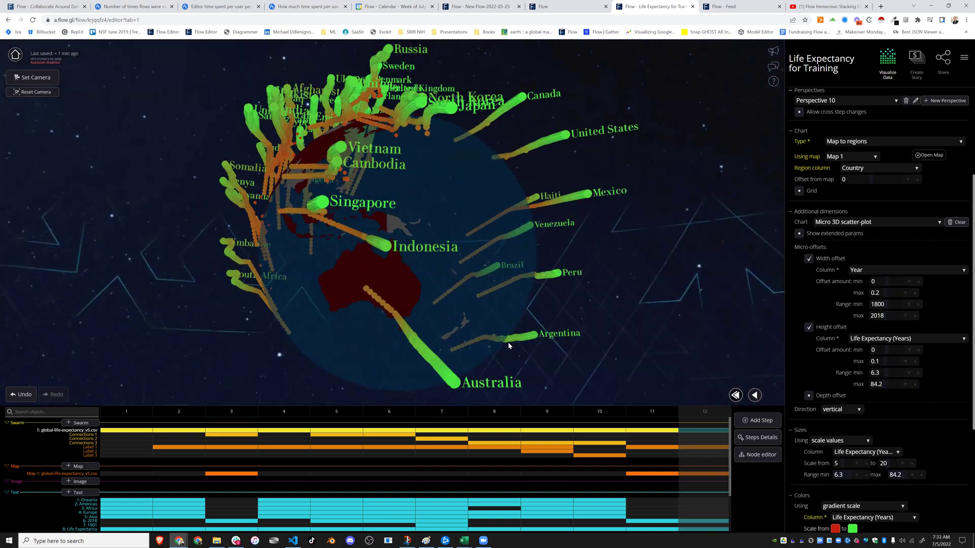
pyautogui.scroll(-3, 508, 346)
pyautogui.moveTo(569, 331); pyautogui.dragTo(459, 321)
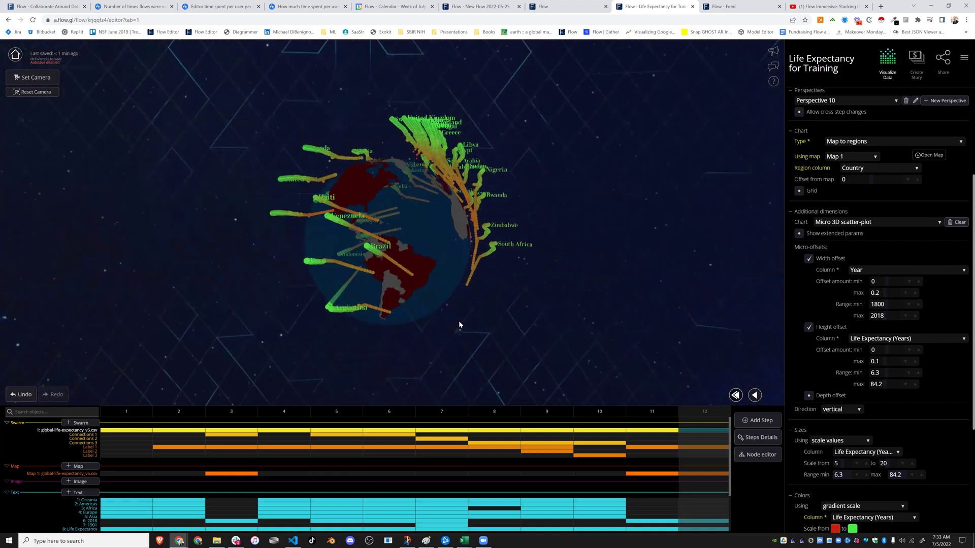
pyautogui.moveTo(552, 328); pyautogui.dragTo(600, 446)
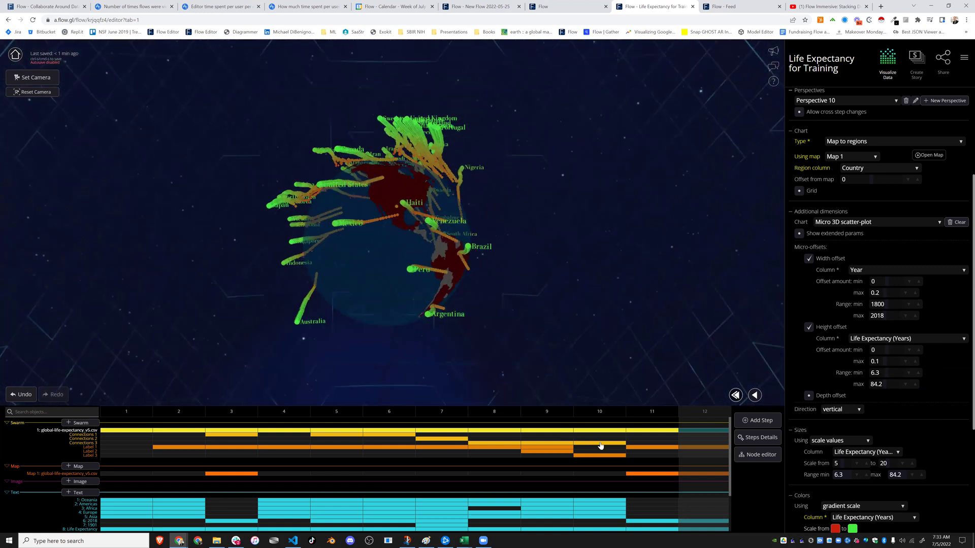
# Duplicate Map 1 in step 12 and set the copy's projection to Equirectangular.
pyautogui.click(703, 430)
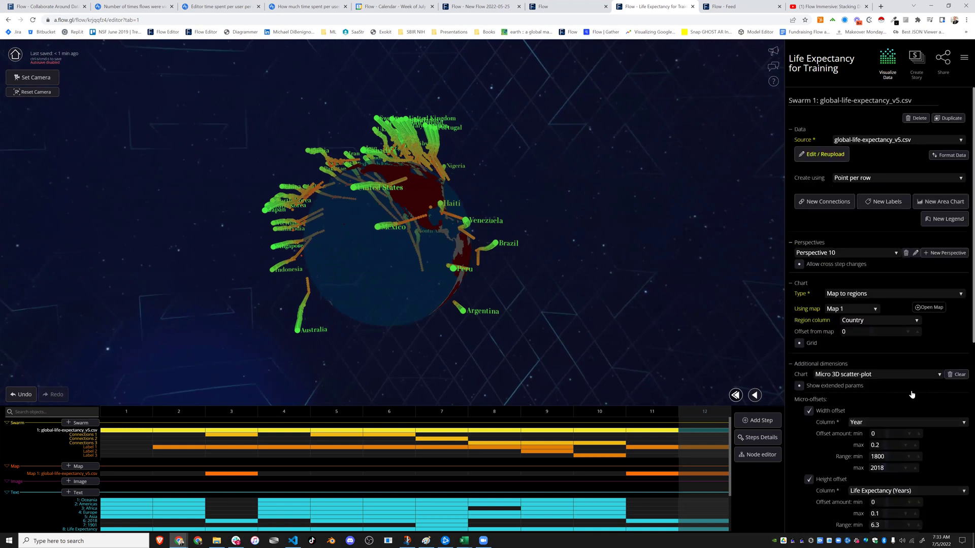
pyautogui.click(715, 475)
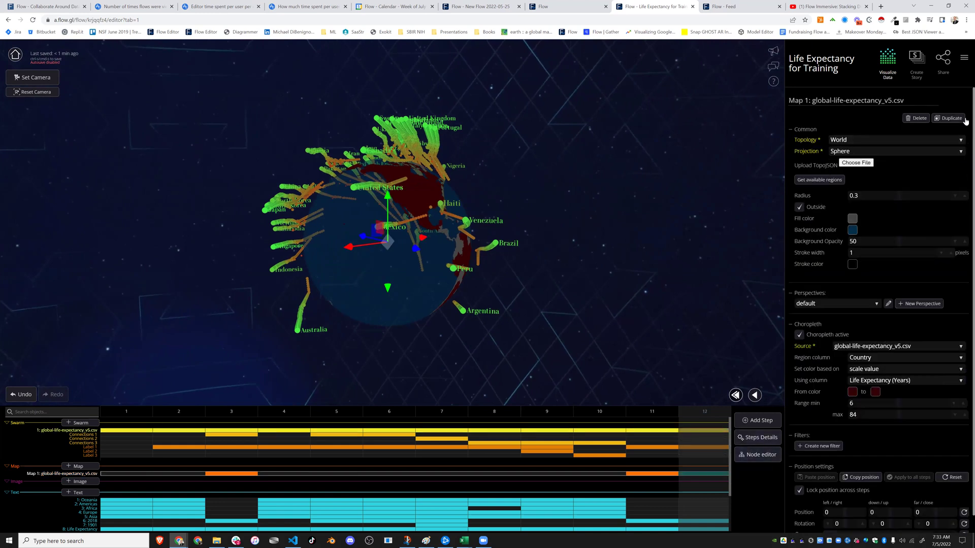
pyautogui.click(874, 151)
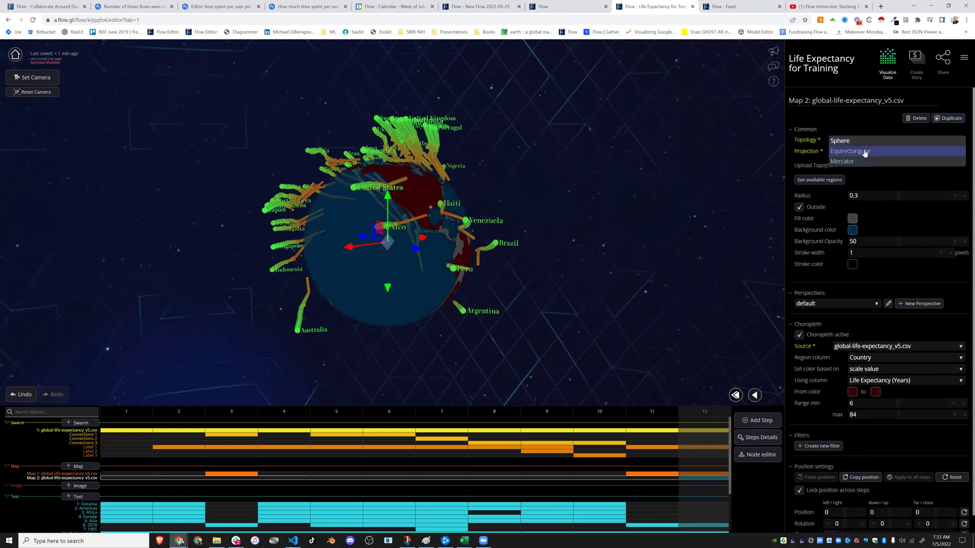
pyautogui.click(864, 152)
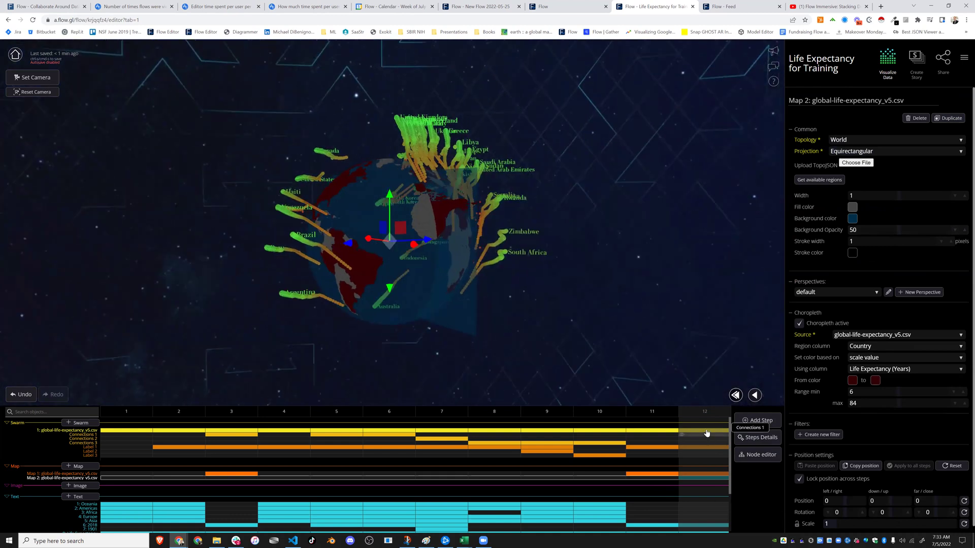
# Remove the globe Map 1 from step 12 and attach Swarm 1 to the flat Map 2.
pyautogui.click(689, 363)
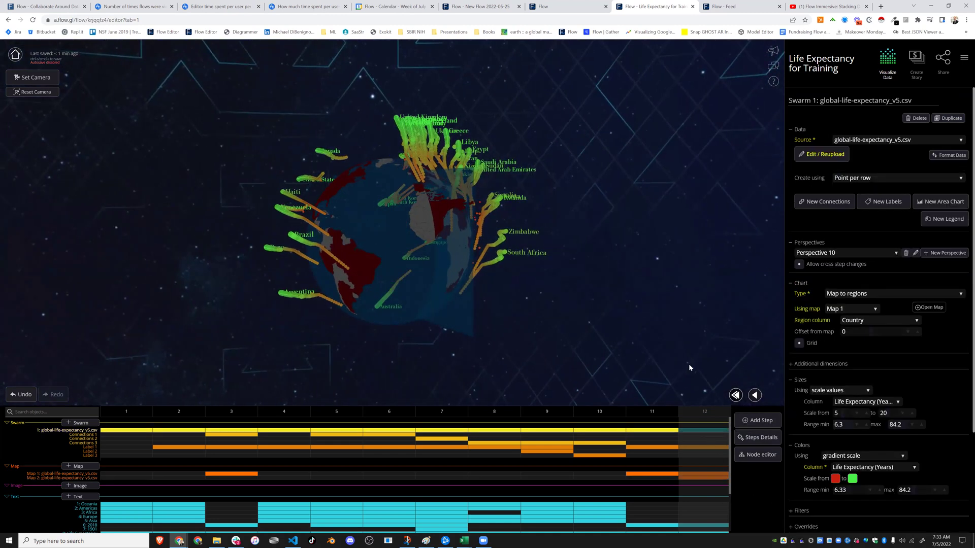
pyautogui.click(680, 475)
pyautogui.click(702, 431)
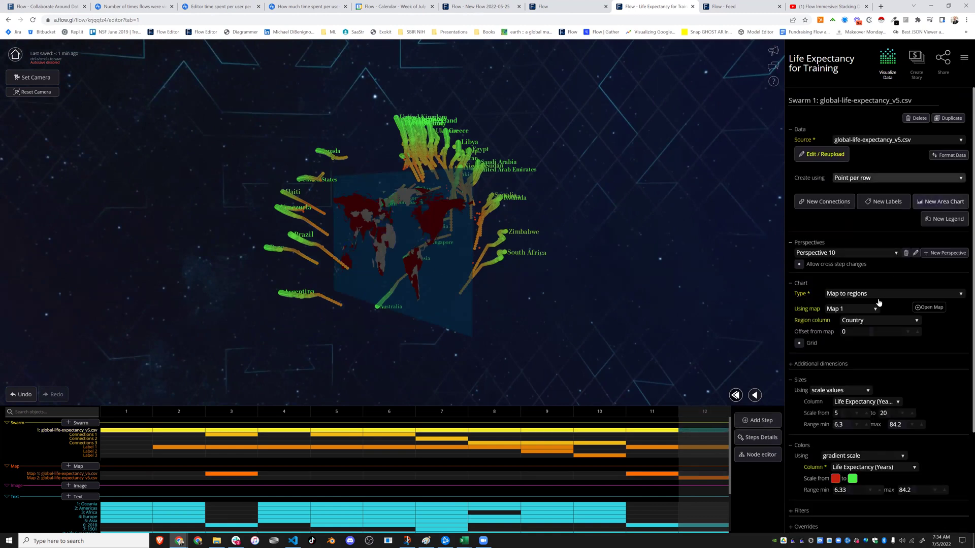
pyautogui.click(815, 317)
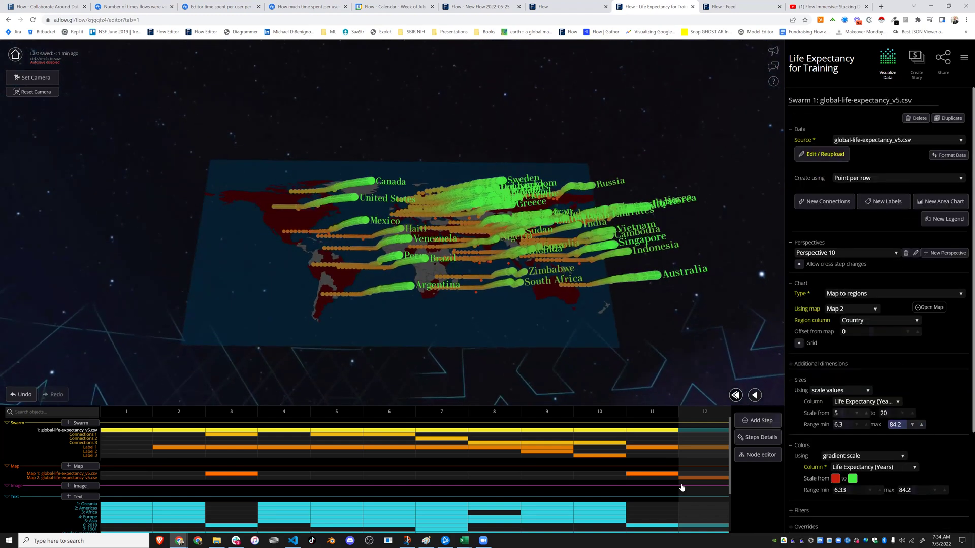
# Set the width of the flat Map 2 to 4.
pyautogui.click(709, 478)
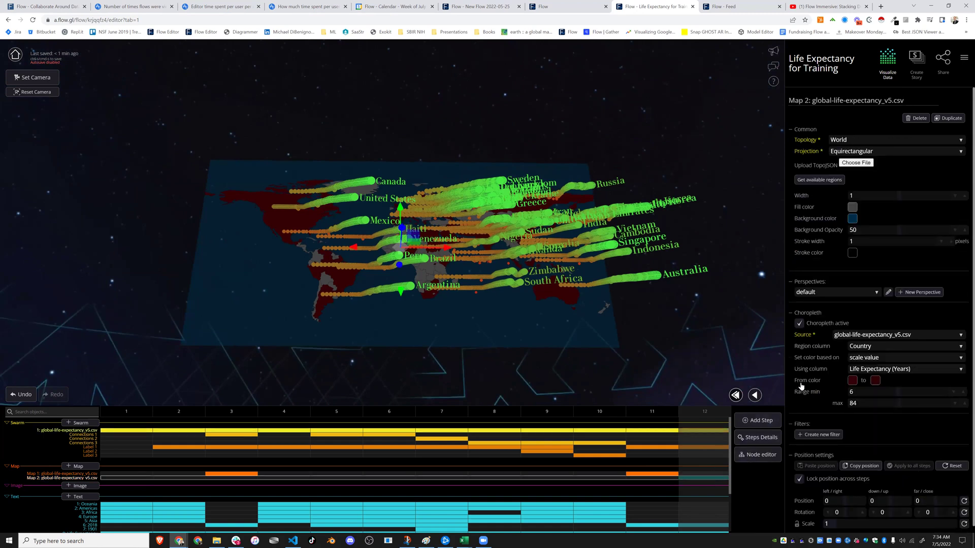
pyautogui.click(872, 195)
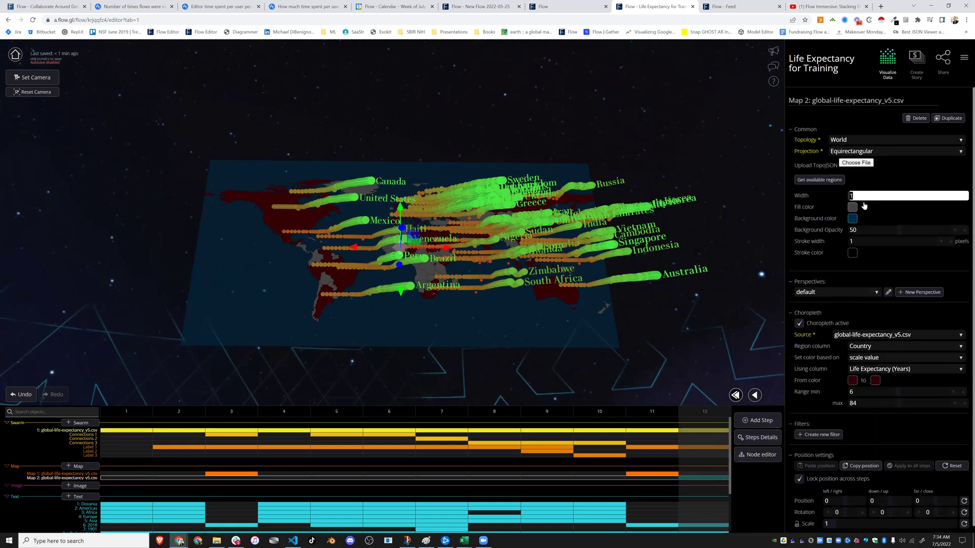
pyautogui.click(528, 351)
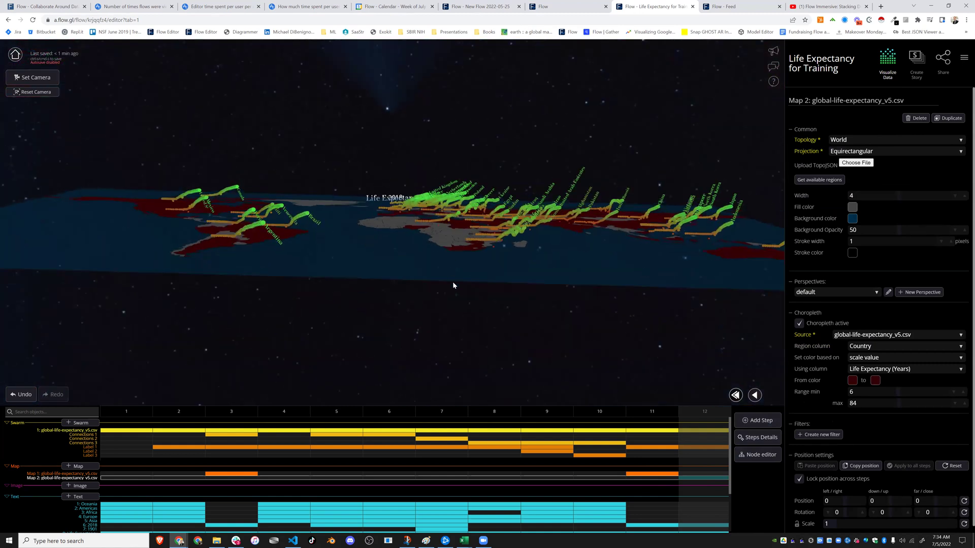
# Set the left/right rotation of the flat Map 2 to -90 and review the tilted country curves.
pyautogui.scroll(-1, 921, 464)
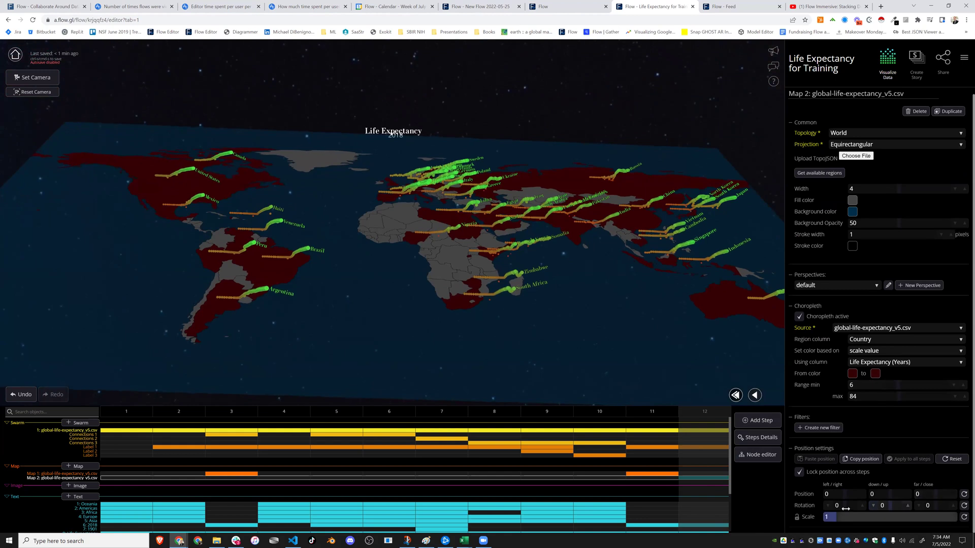
pyautogui.moveTo(868, 510); pyautogui.dragTo(885, 509)
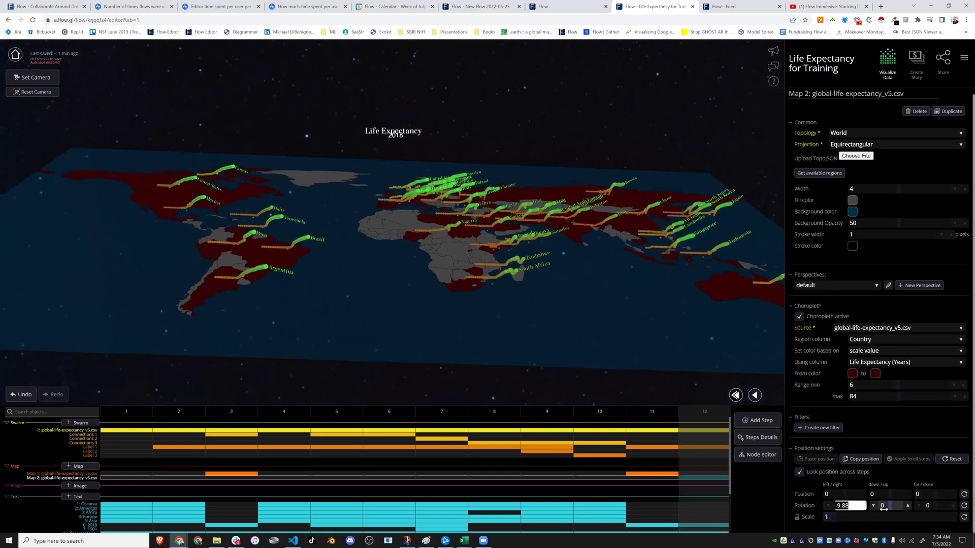
pyautogui.press('Return')
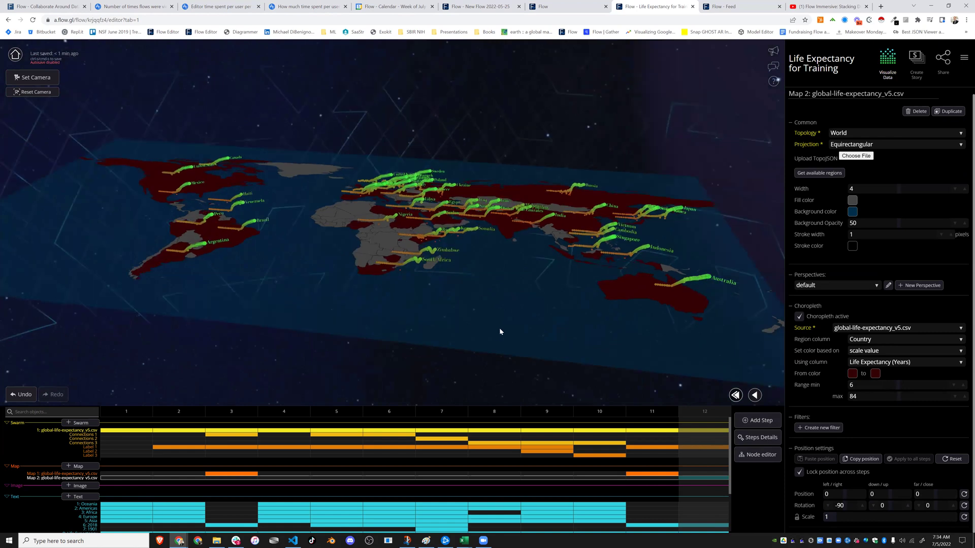
pyautogui.moveTo(552, 329); pyautogui.dragTo(470, 329)
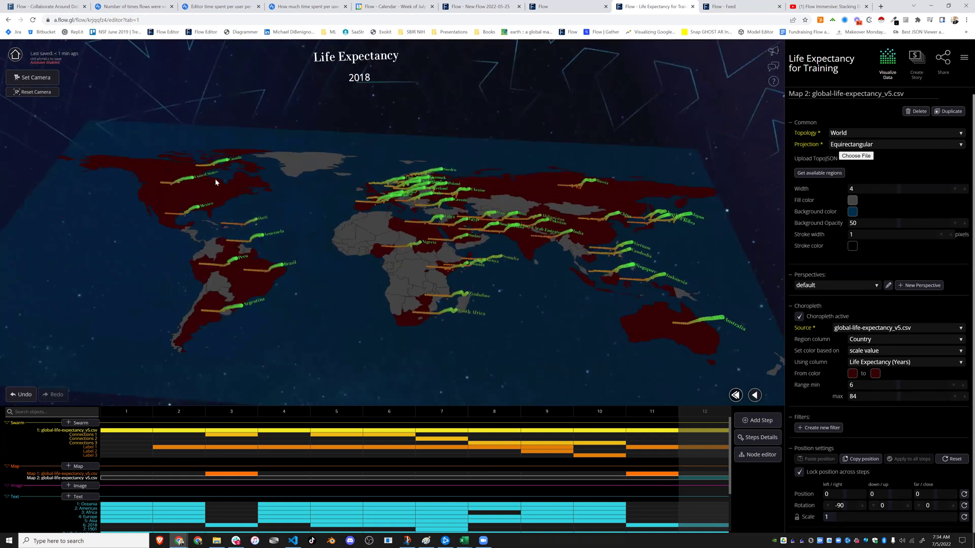
pyautogui.moveTo(355, 301); pyautogui.dragTo(461, 286)
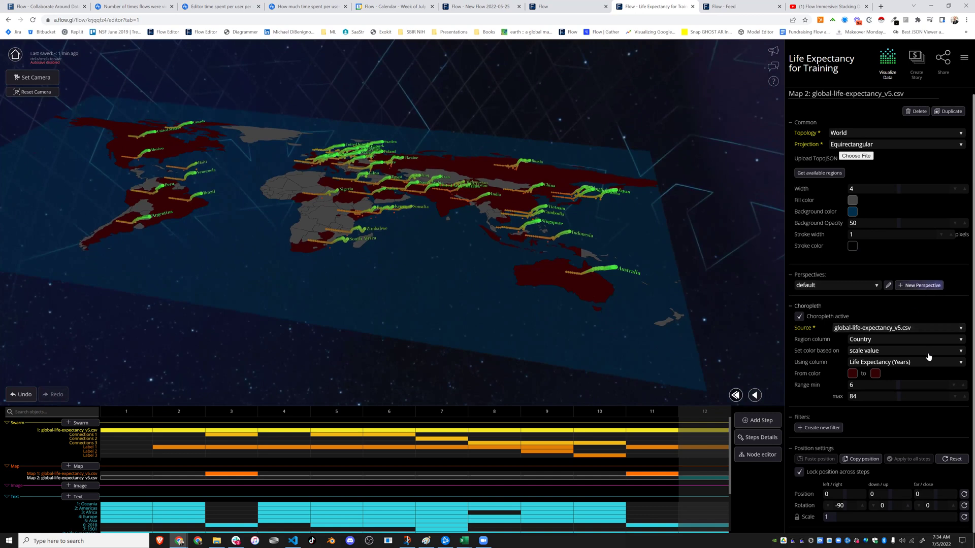
# Turn off the width and height micro-offsets in Swarm 1's additional dimensions for step 12.
pyautogui.click(702, 430)
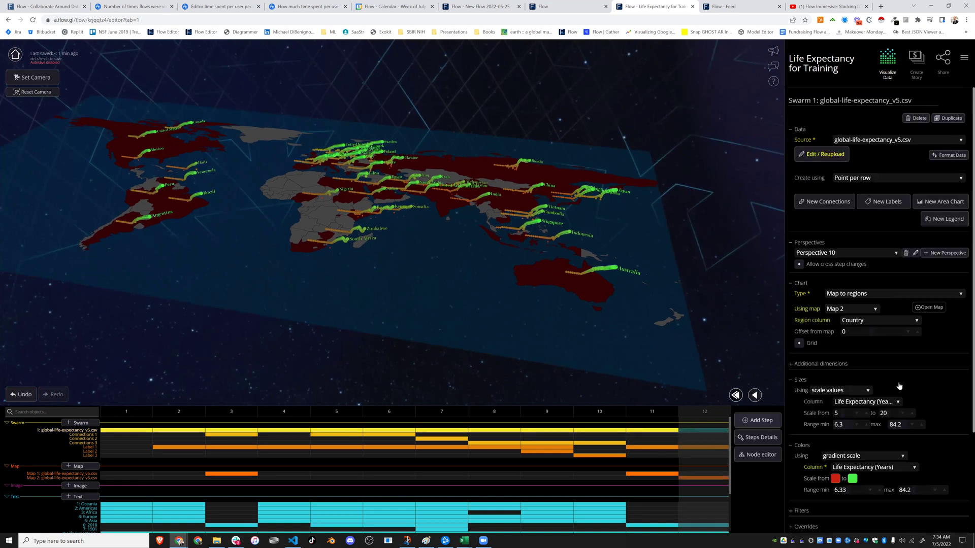
pyautogui.click(820, 363)
pyautogui.scroll(-3, 933, 373)
pyautogui.scroll(-1, 932, 373)
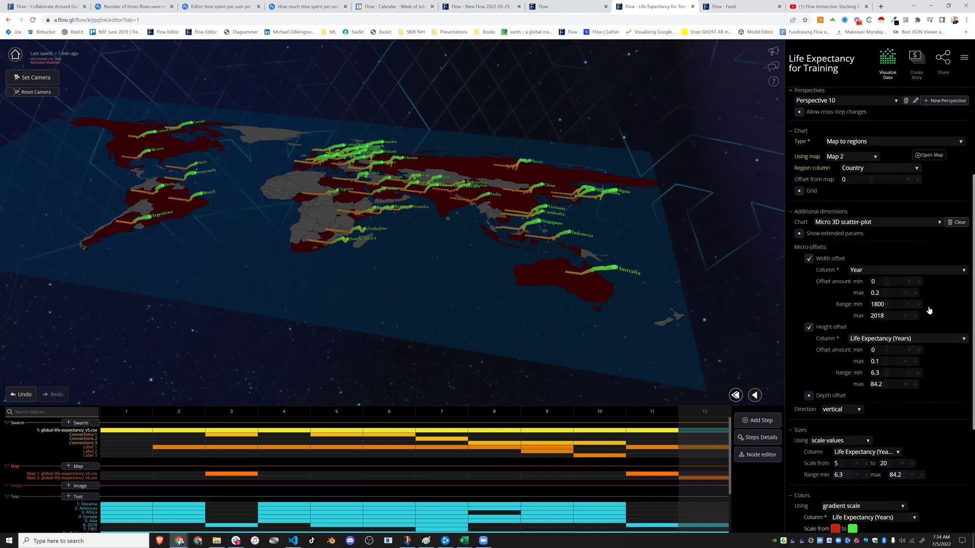
pyautogui.click(809, 258)
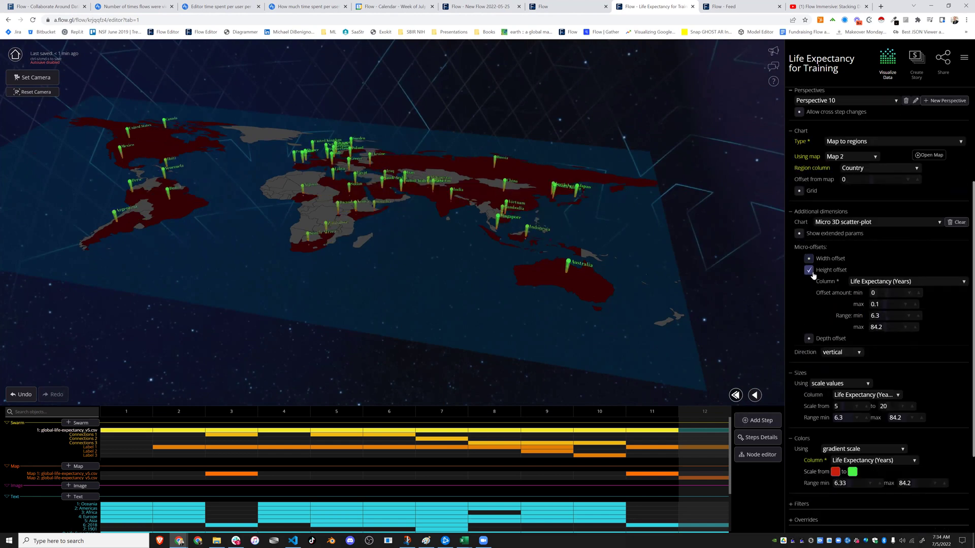
pyautogui.click(809, 269)
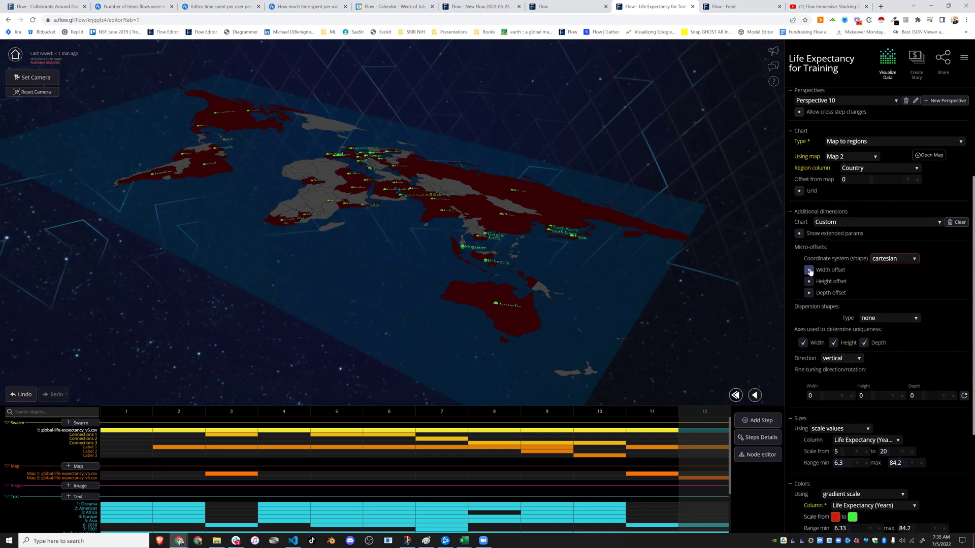
pyautogui.moveTo(446, 305); pyautogui.dragTo(133, 186)
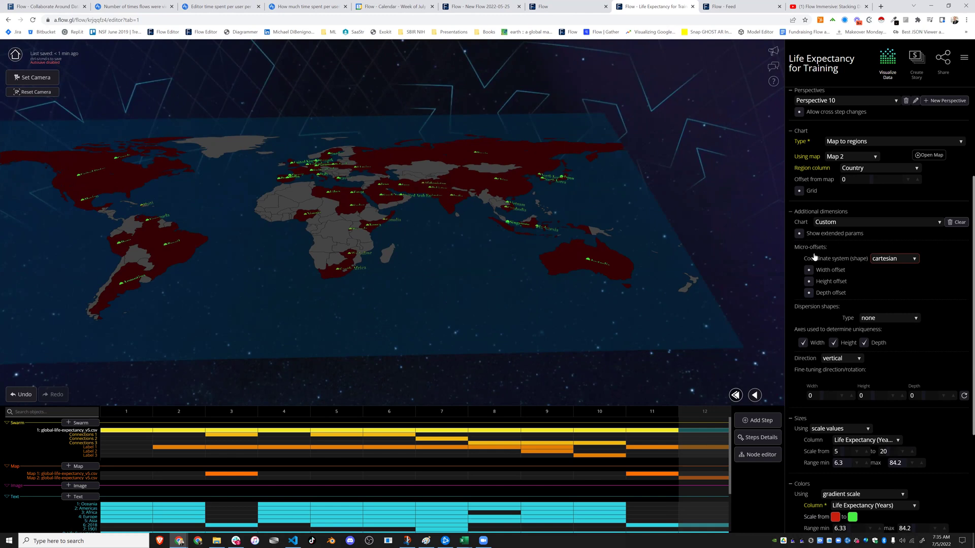
# Re-enable Swarm 1's width offset by Year and height offset by Life Expectancy (Years).
pyautogui.click(809, 270)
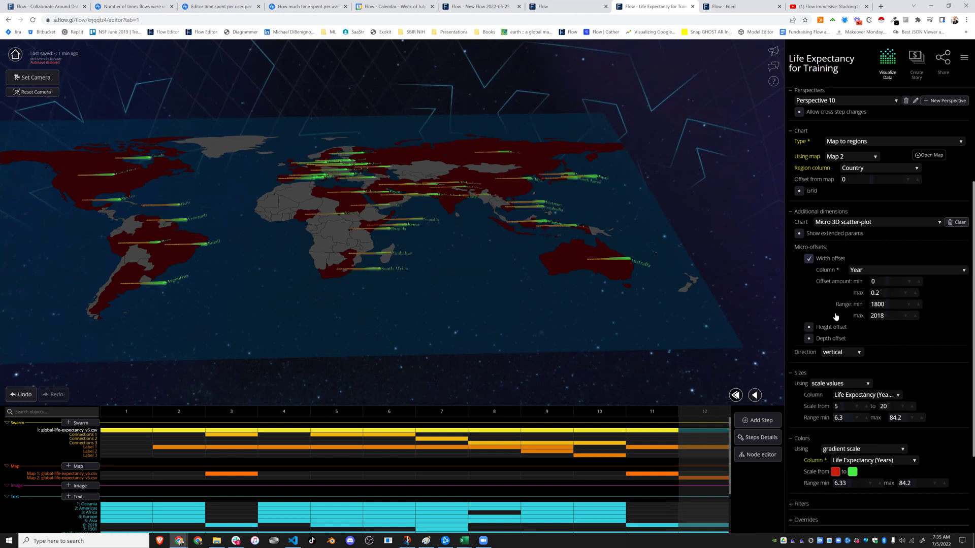
pyautogui.click(809, 327)
pyautogui.moveTo(534, 295); pyautogui.dragTo(782, 351)
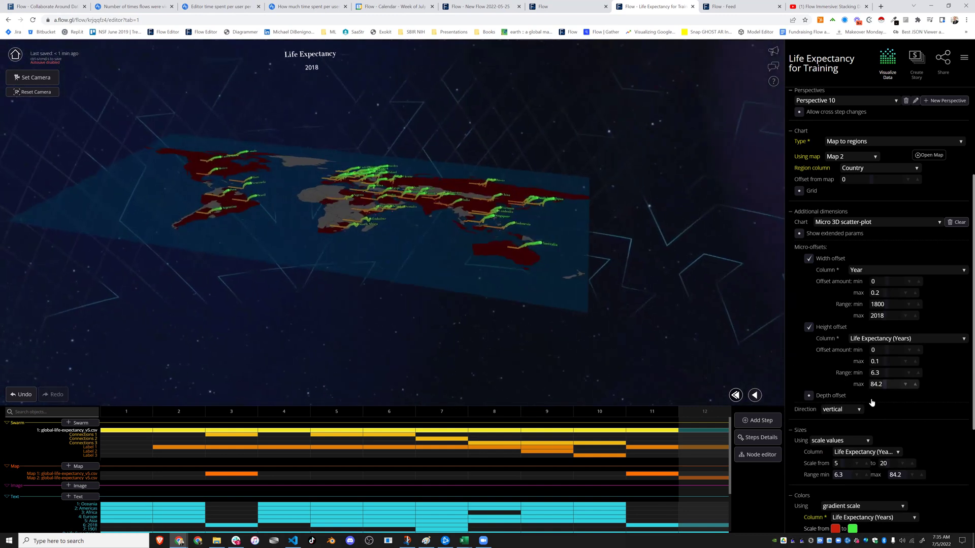
# Save the flow and hide the 2018 text in step 12.
pyautogui.scroll(-3, 895, 397)
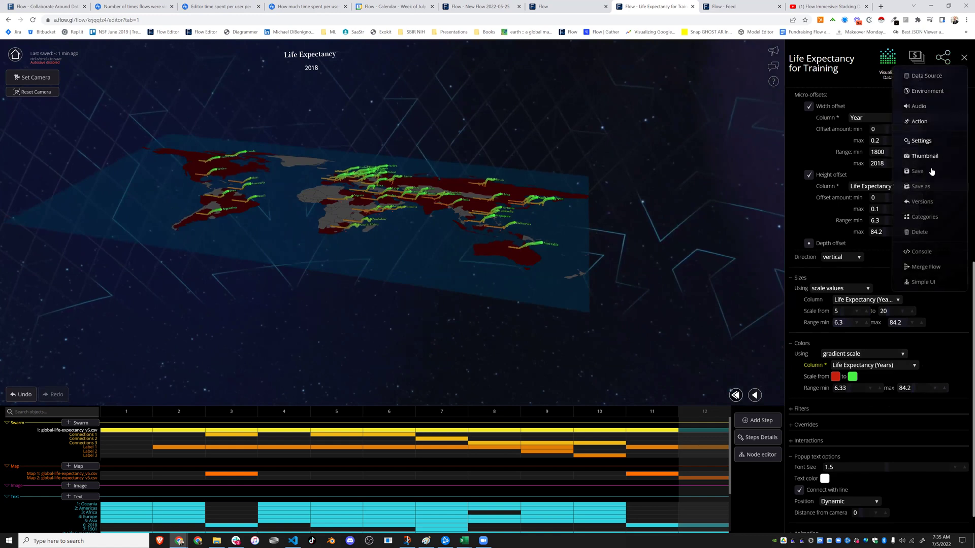
pyautogui.scroll(-3, 346, 289)
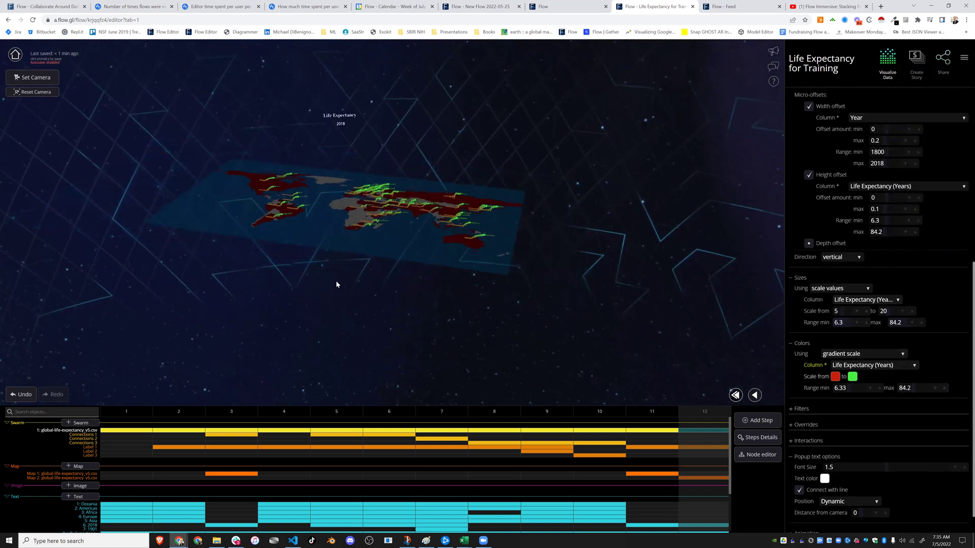
pyautogui.moveTo(474, 309); pyautogui.dragTo(335, 148)
pyautogui.click(336, 146)
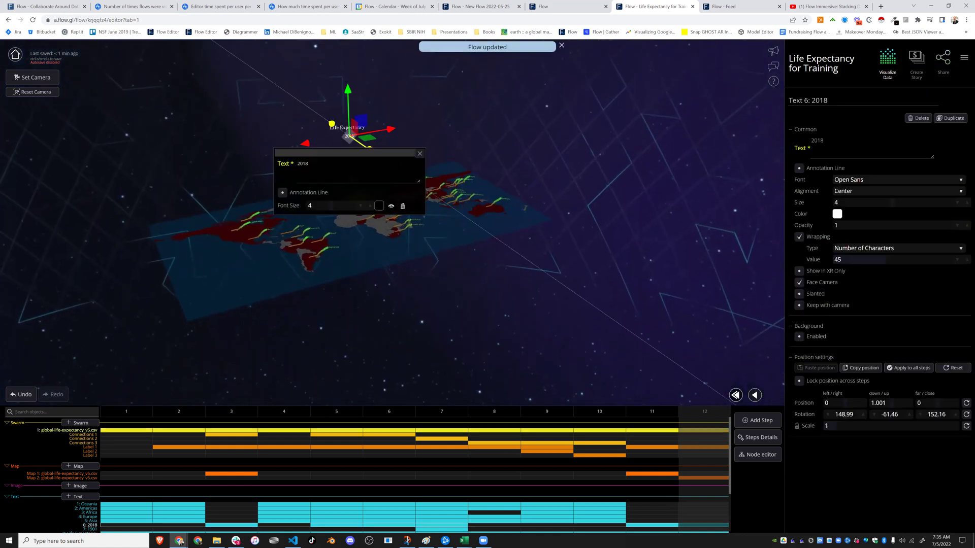
pyautogui.click(419, 153)
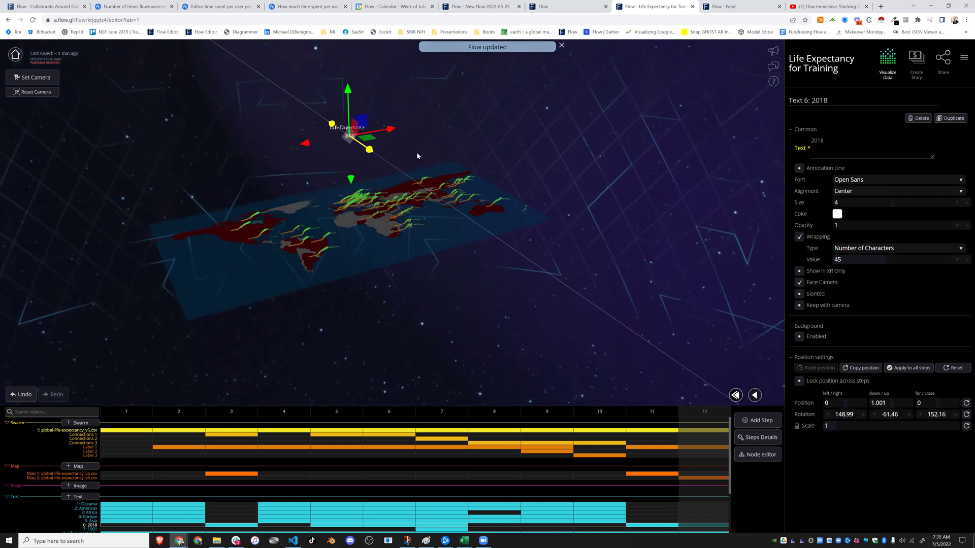
pyautogui.click(355, 137)
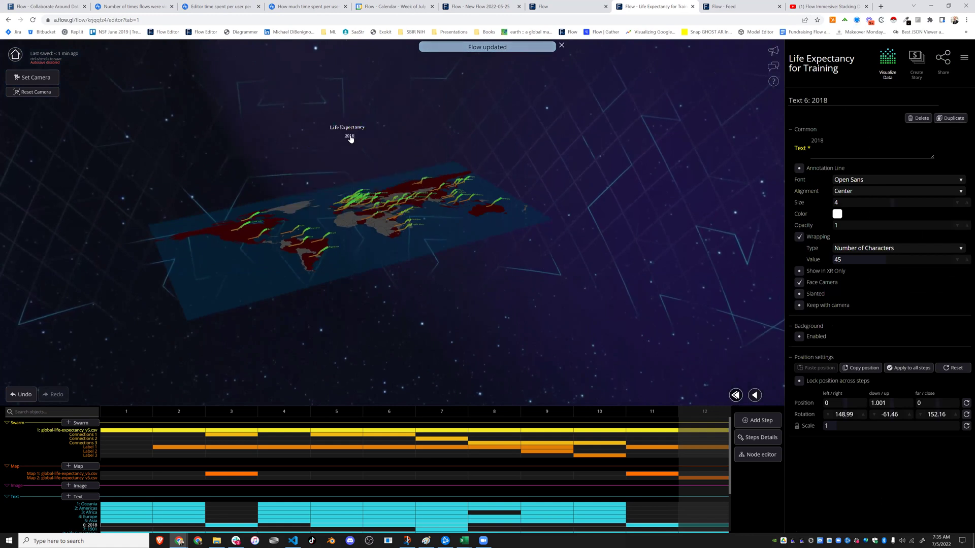
pyautogui.click(350, 137)
pyautogui.click(391, 209)
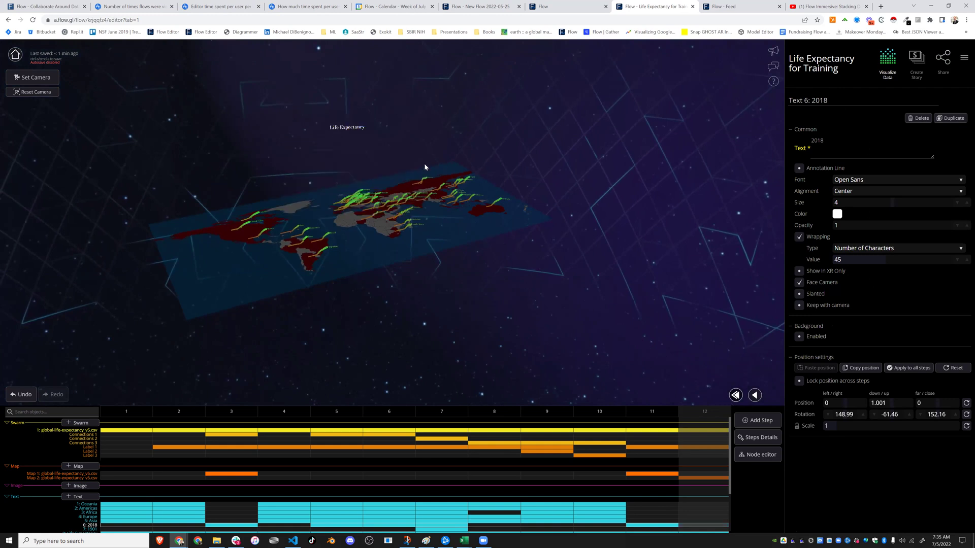
pyautogui.click(965, 58)
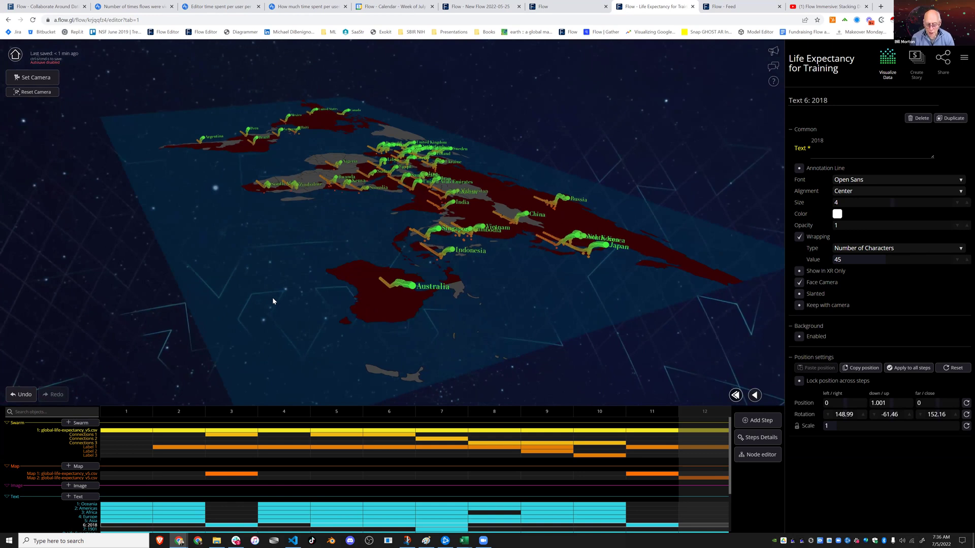
# Switch Swarm 1's point sizes in step 12 from scaled values to a fixed size of 5.
pyautogui.click(706, 430)
pyautogui.scroll(-3, 929, 381)
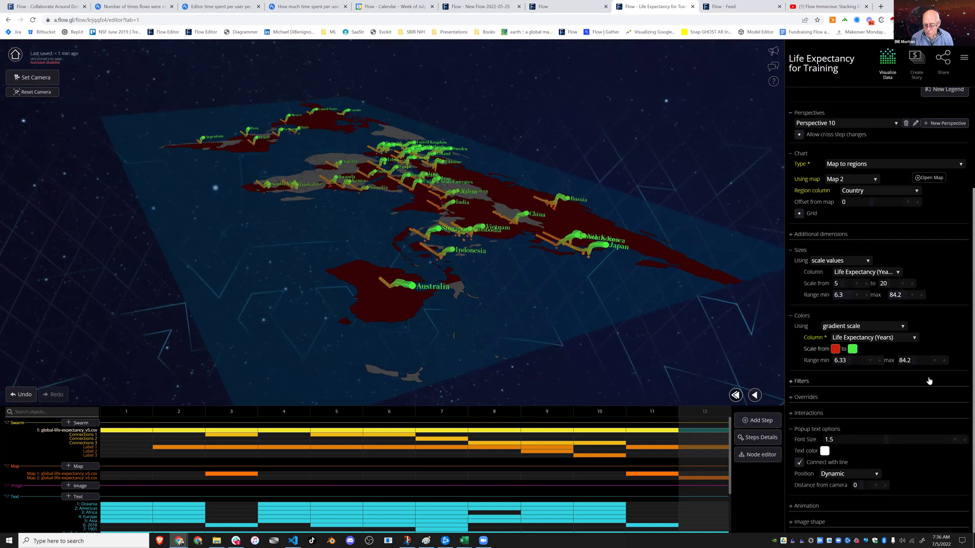
pyautogui.click(840, 260)
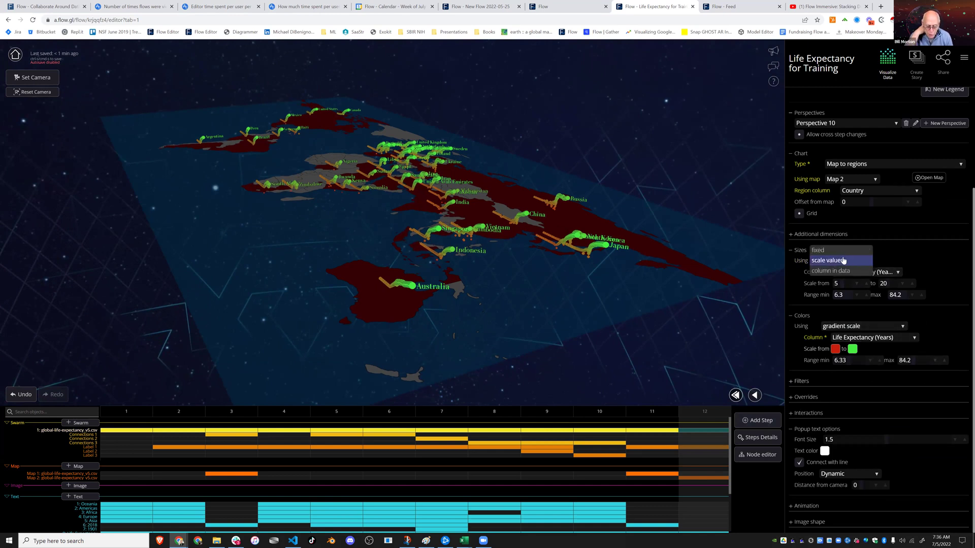
pyautogui.click(820, 250)
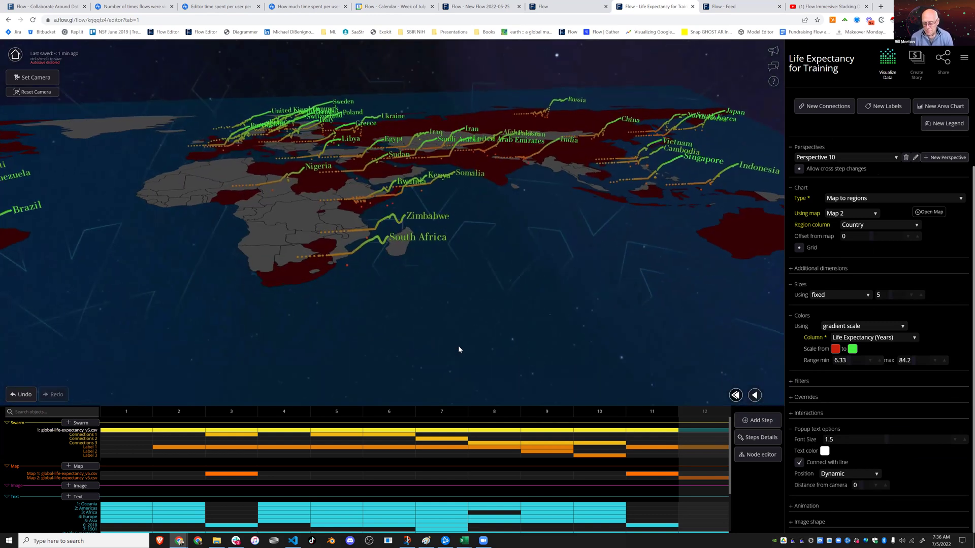
# Add an area chart to Swarm 1 that connects dots when the Country column values match.
pyautogui.click(597, 431)
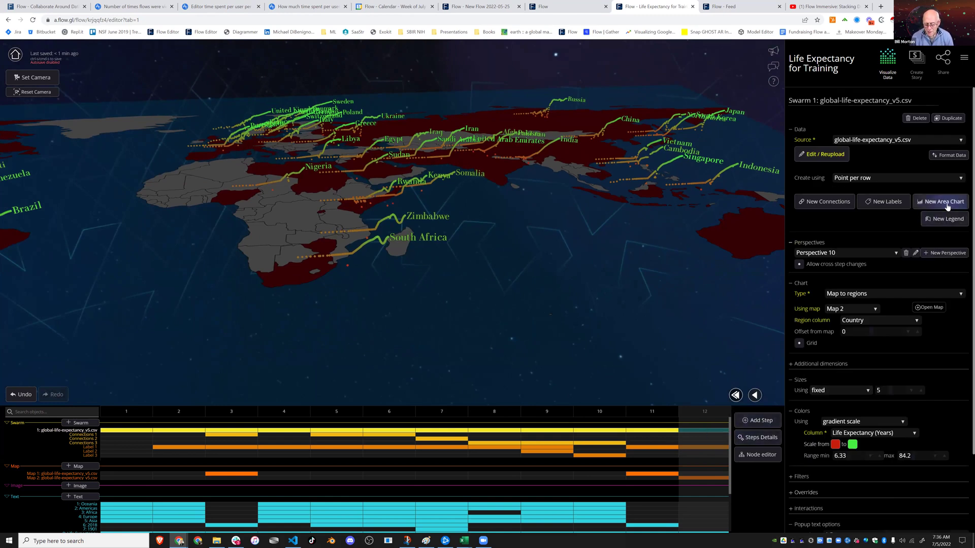
pyautogui.click(873, 162)
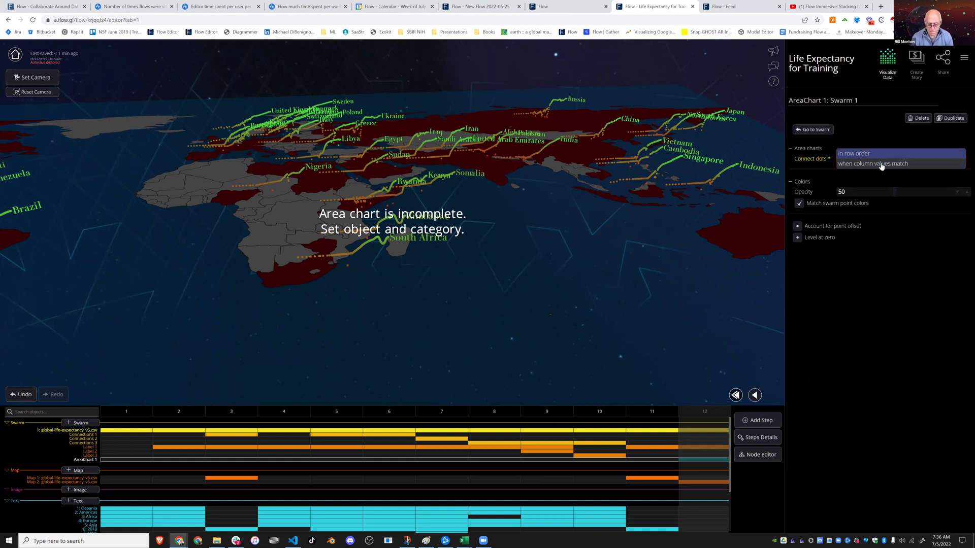
pyautogui.click(881, 164)
pyautogui.click(880, 170)
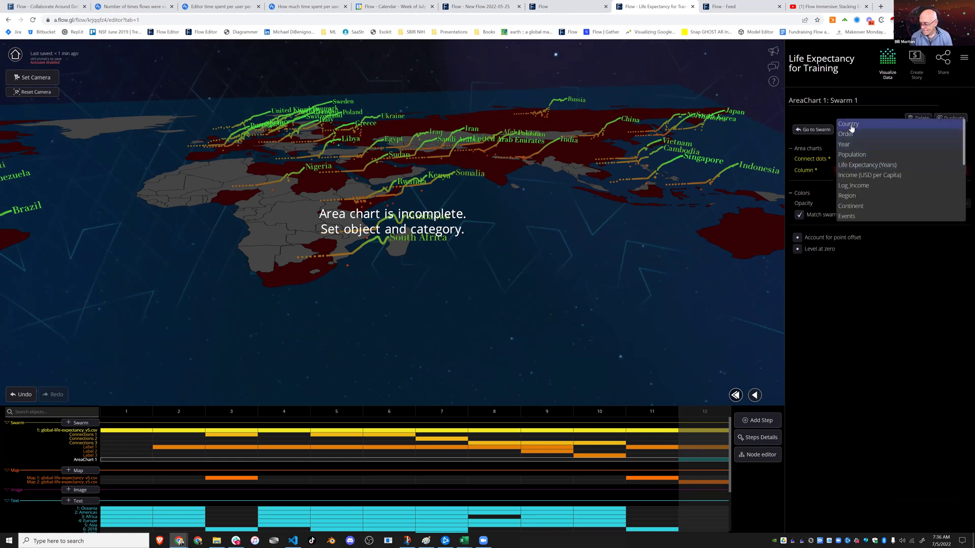
pyautogui.click(852, 126)
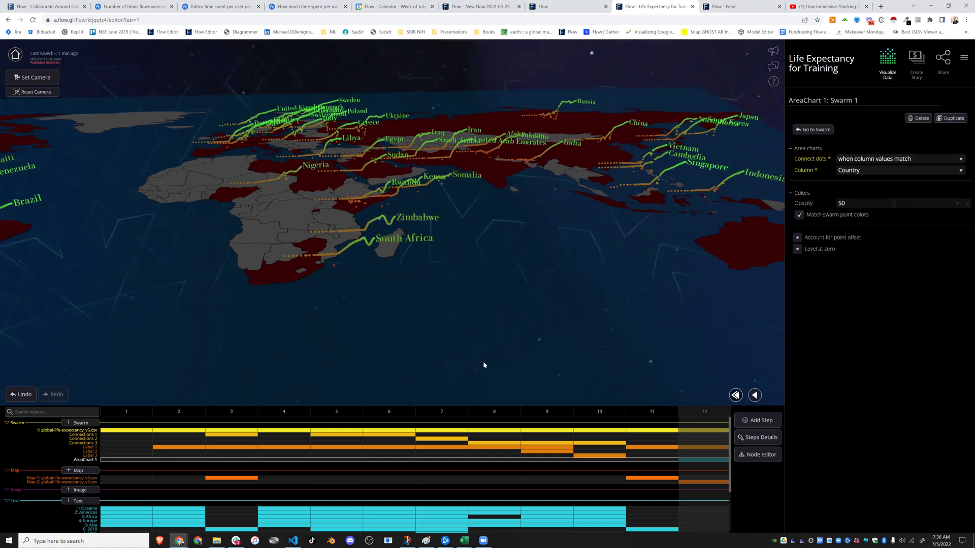
# Try the area chart with its Level at zero and Account for point offset options, and with dots connected in row order.
pyautogui.moveTo(483, 361); pyautogui.dragTo(567, 361)
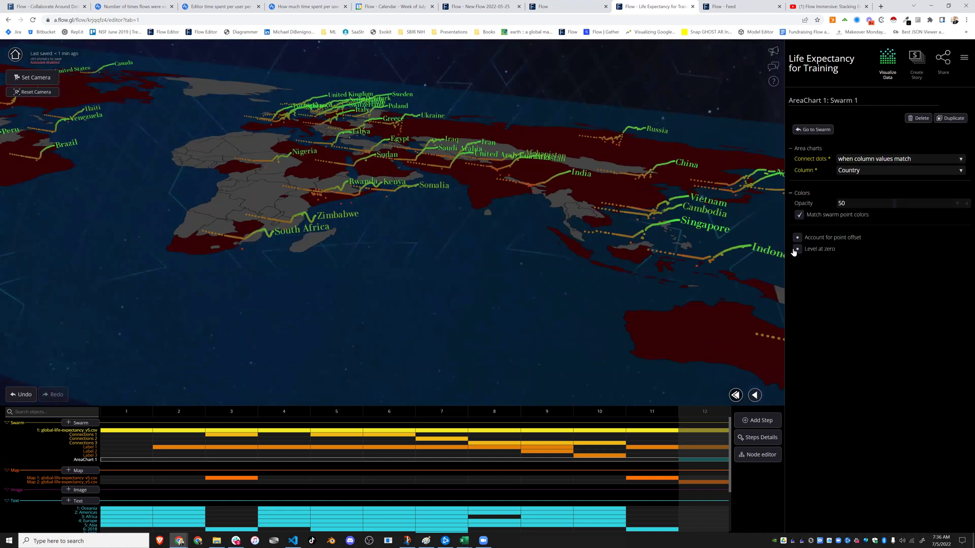
pyautogui.click(796, 249)
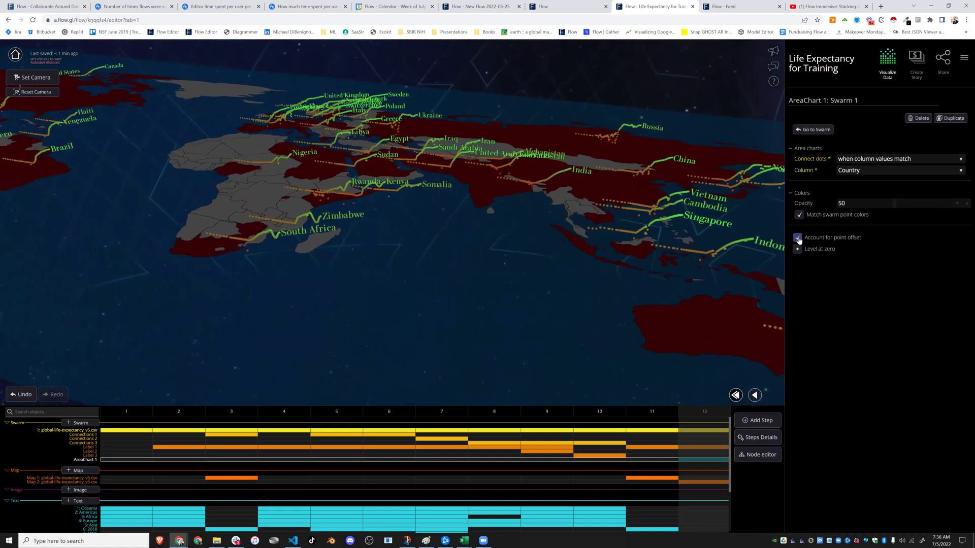
pyautogui.click(884, 159)
pyautogui.click(883, 156)
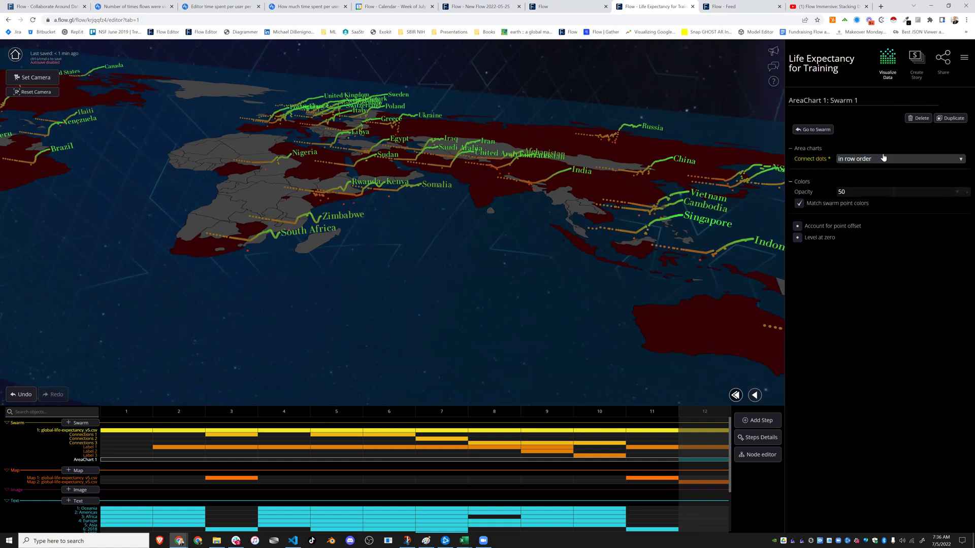
# Delete AreaChart 1 from Swarm 1.
pyautogui.click(922, 118)
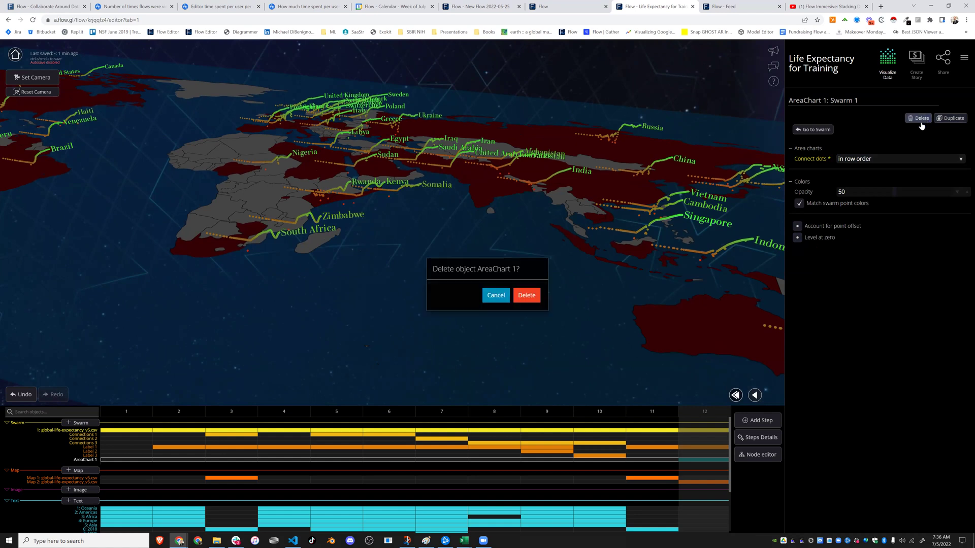
pyautogui.click(537, 299)
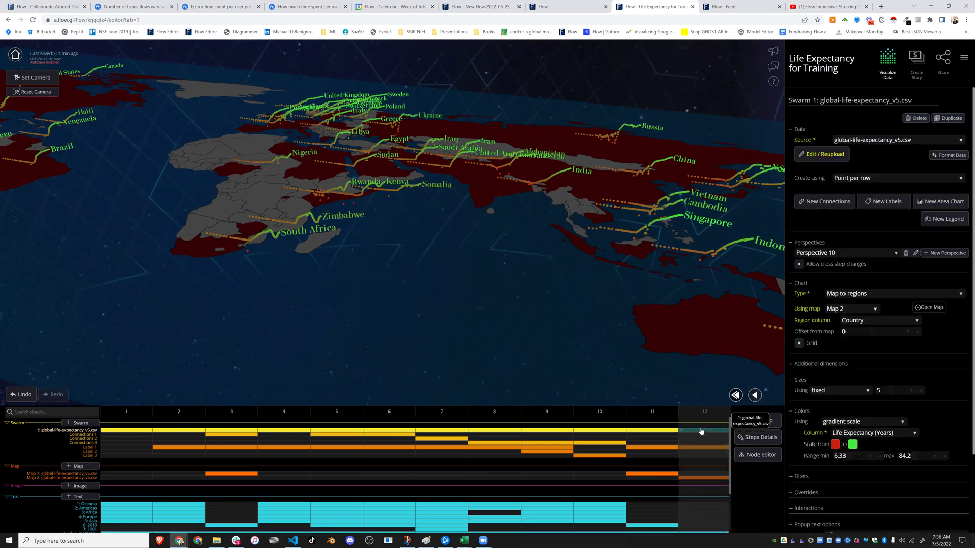
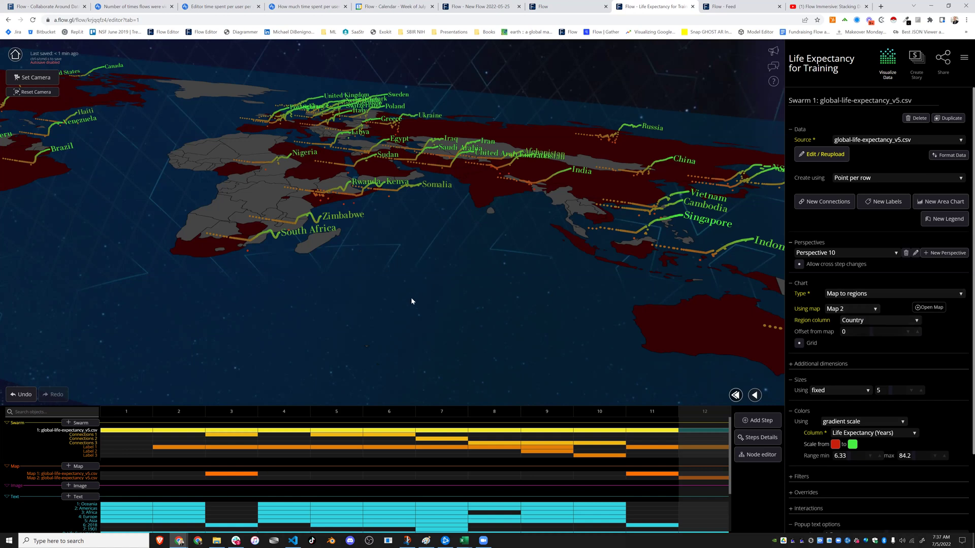
# Change Swarm 1's region column for Map 2 in step 12 to Log_Income.
pyautogui.scroll(-5, 432, 307)
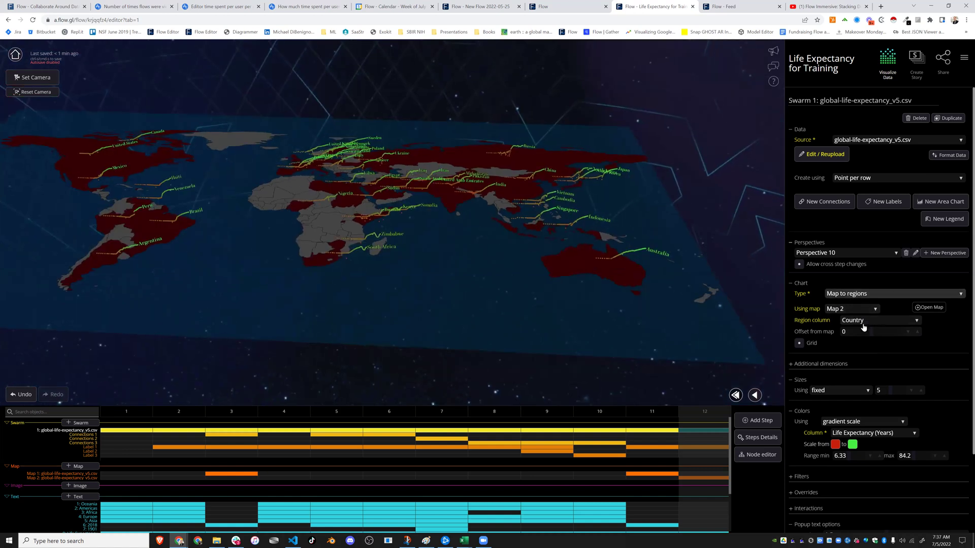
pyautogui.click(863, 325)
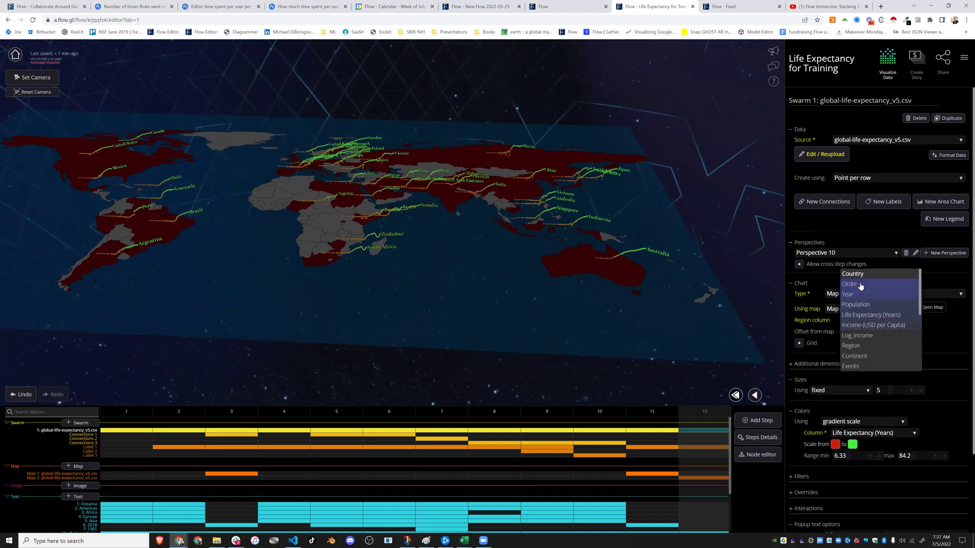
pyautogui.click(863, 337)
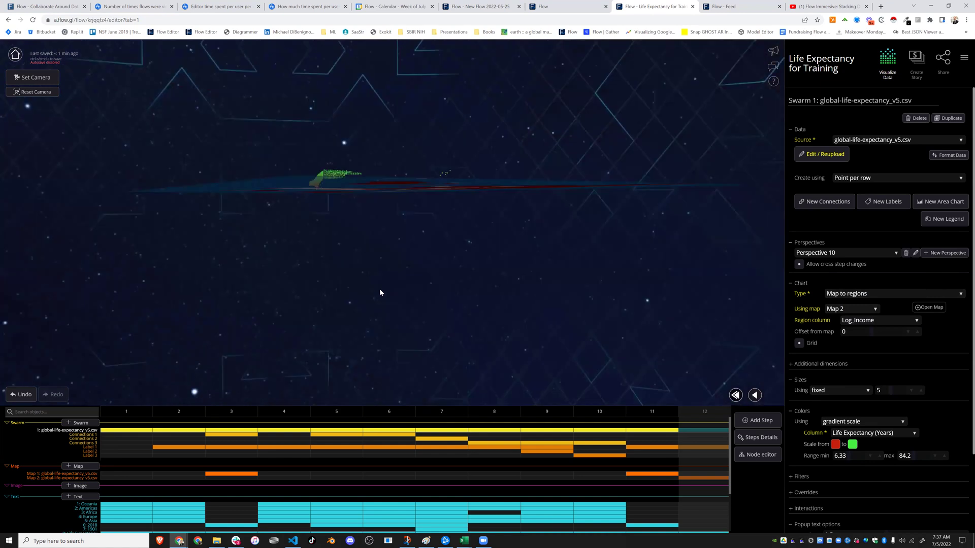
# Try Region as Swarm 1's region column for Map 2, and set it back to Country.
pyautogui.moveTo(360, 296); pyautogui.dragTo(300, 221)
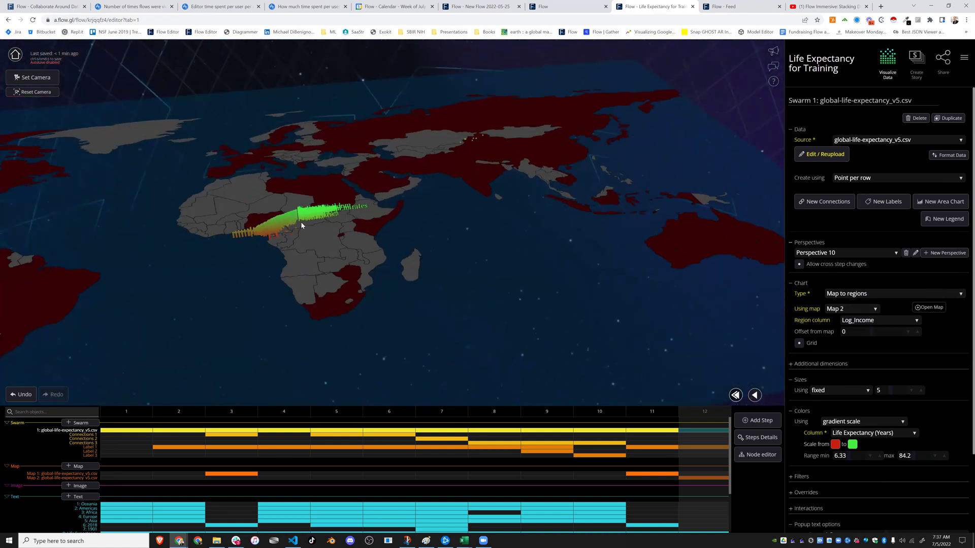
pyautogui.click(872, 321)
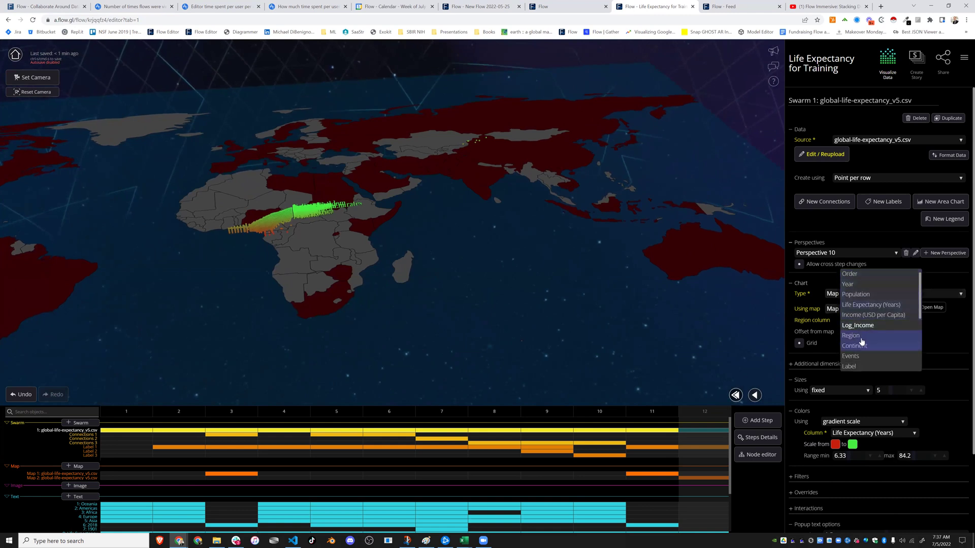
pyautogui.click(861, 336)
pyautogui.click(860, 321)
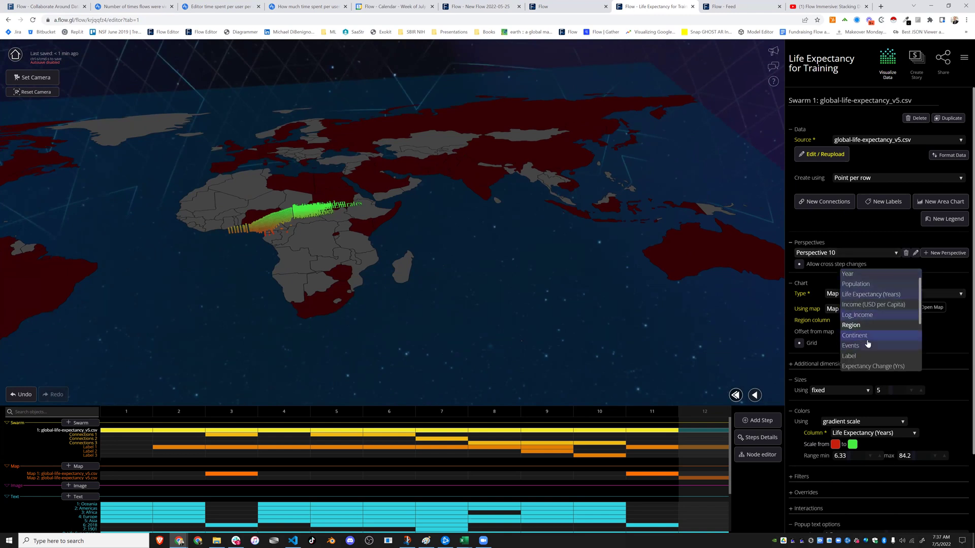
pyautogui.scroll(2, 868, 315)
pyautogui.click(866, 274)
pyautogui.moveTo(384, 278); pyautogui.dragTo(191, 327)
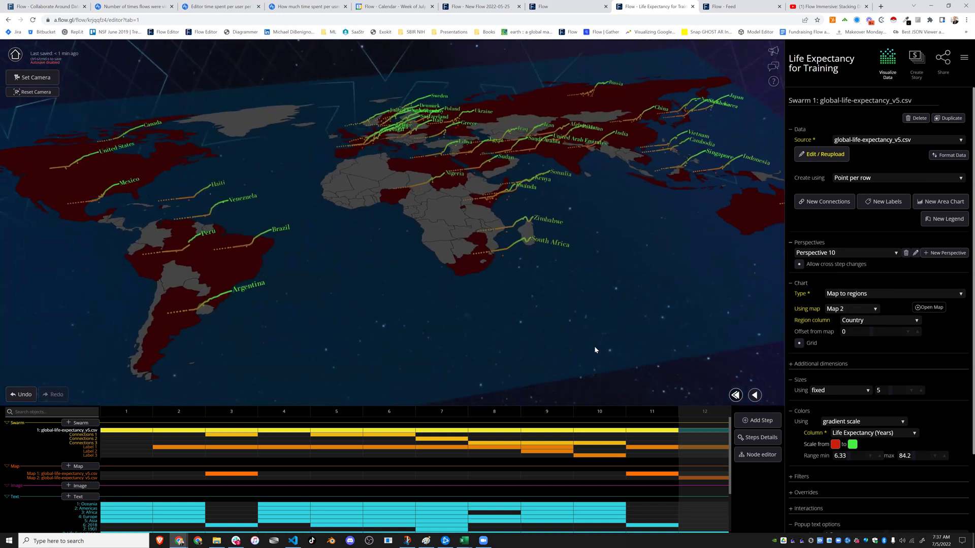
# Try the Map from coordinates chart type for Swarm 1 using Map 1, and check the columns offered for latitude.
pyautogui.click(888, 298)
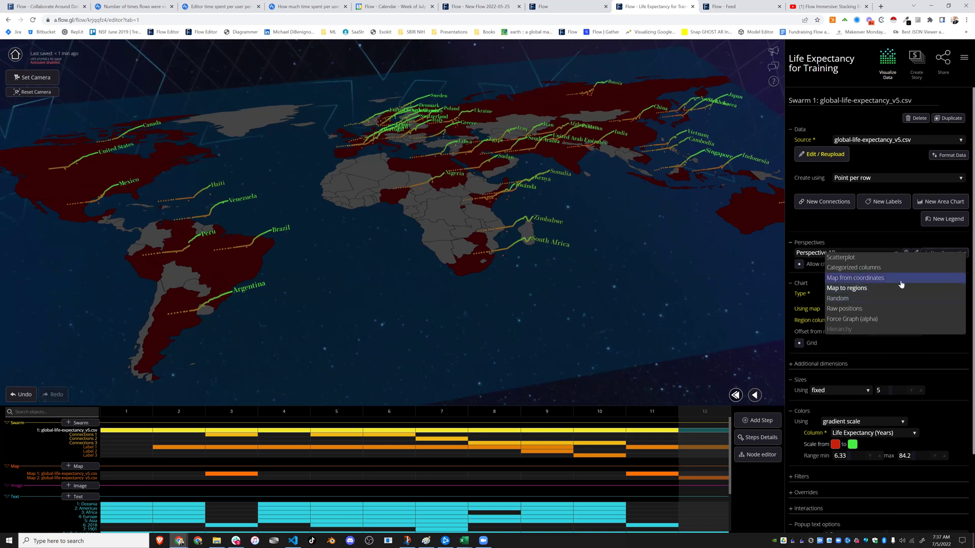
pyautogui.click(889, 279)
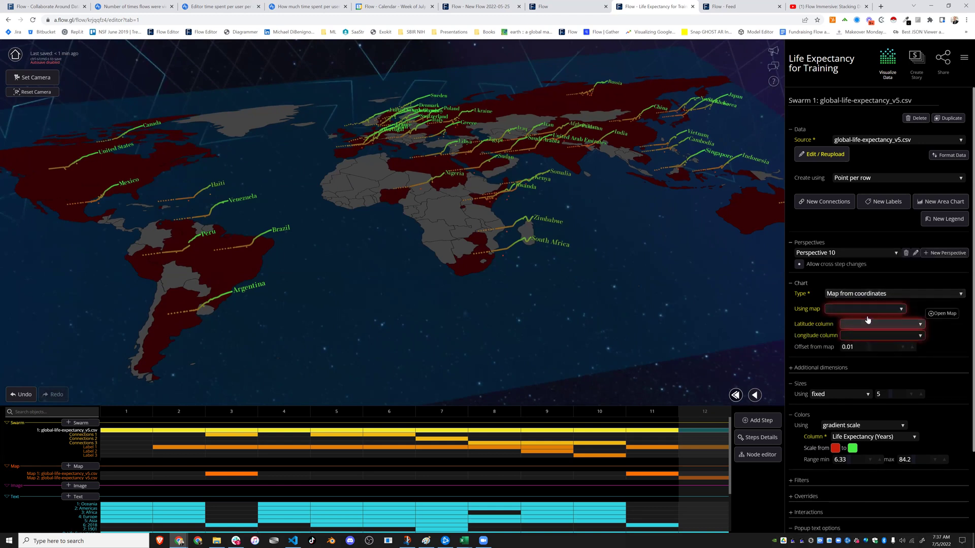
pyautogui.click(858, 311)
pyautogui.click(853, 307)
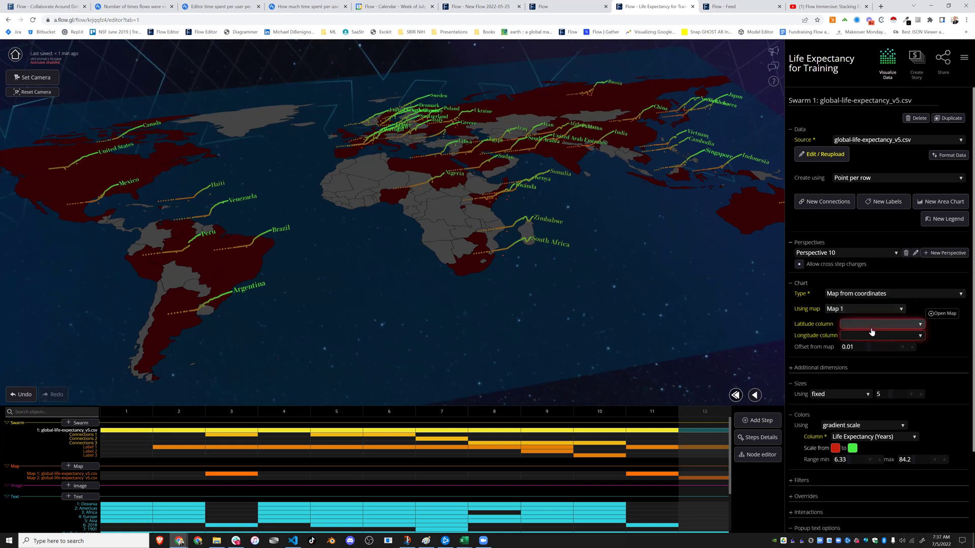
pyautogui.click(871, 327)
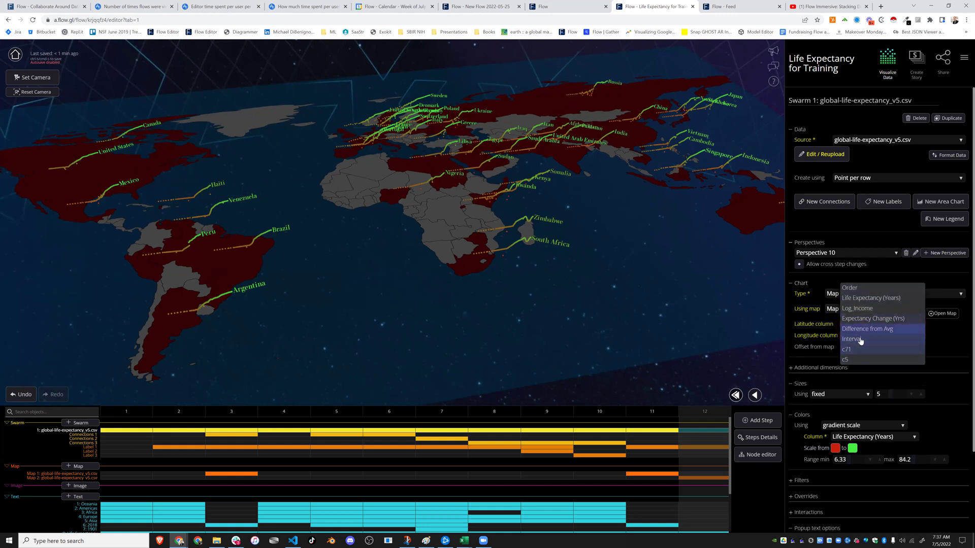
pyautogui.click(715, 351)
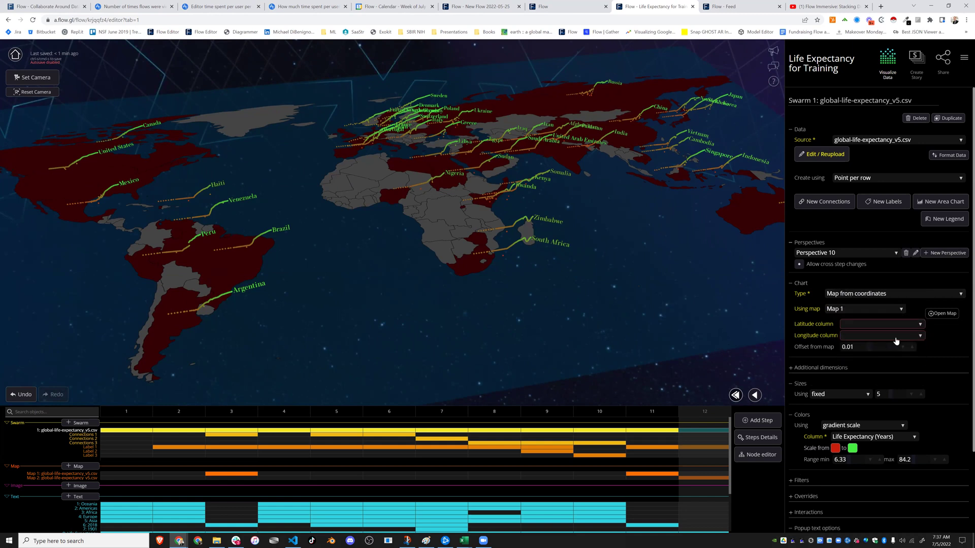
# Set Swarm 1's chart type back to Map to regions, using Map 2 with Country as the region column.
pyautogui.click(870, 294)
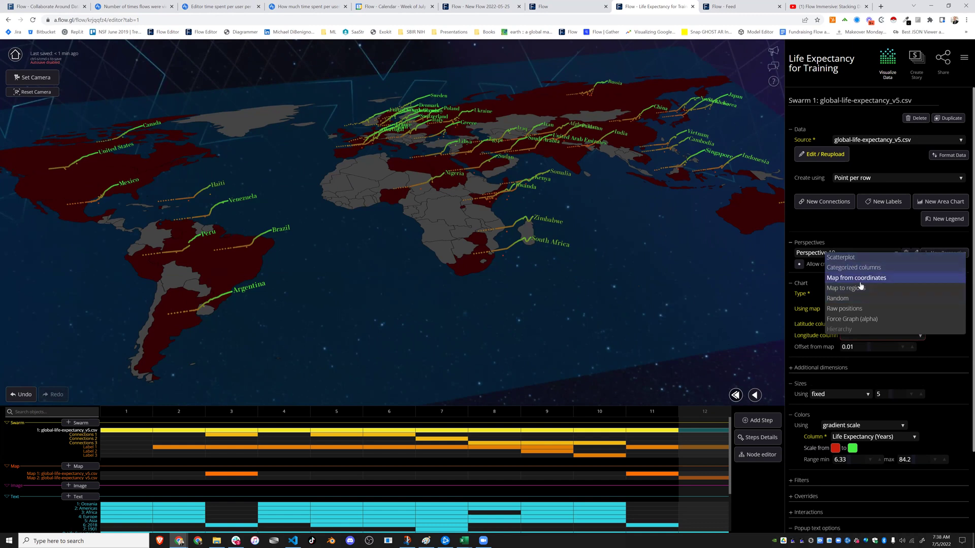
pyautogui.click(855, 288)
pyautogui.click(849, 307)
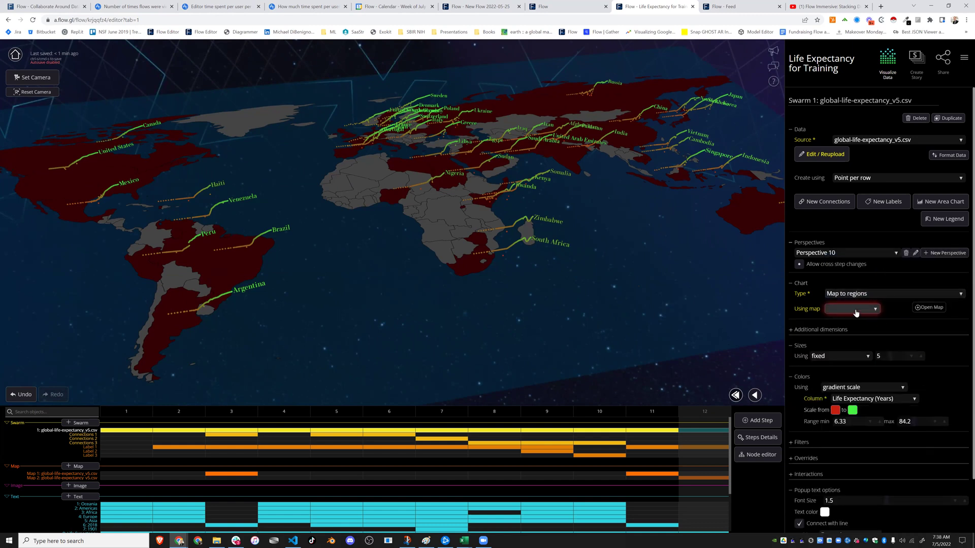
pyautogui.click(849, 314)
pyautogui.click(853, 320)
pyautogui.click(854, 275)
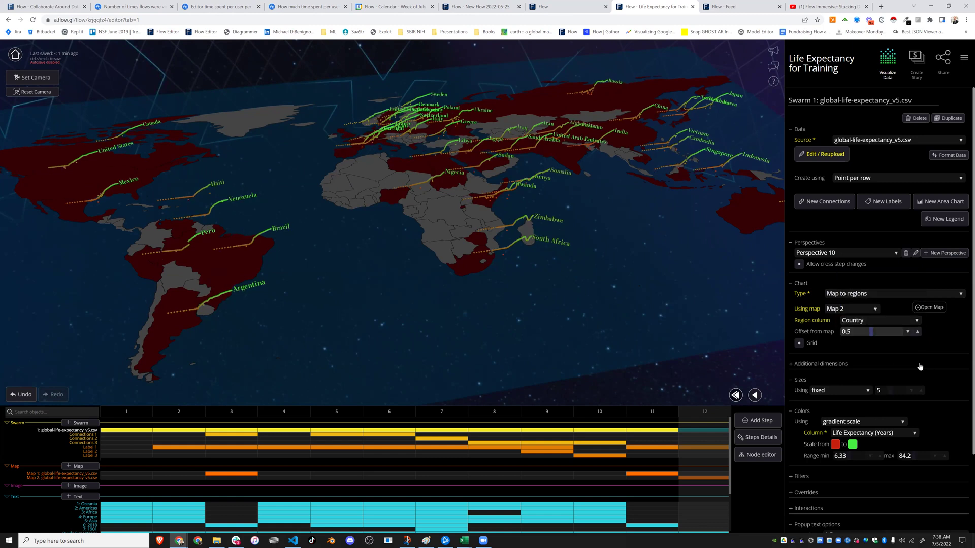
pyautogui.moveTo(588, 288)
pyautogui.mouseDown()
pyautogui.moveTo(560, 327)
pyautogui.moveTo(468, 301)
pyautogui.moveTo(577, 304)
pyautogui.mouseUp()
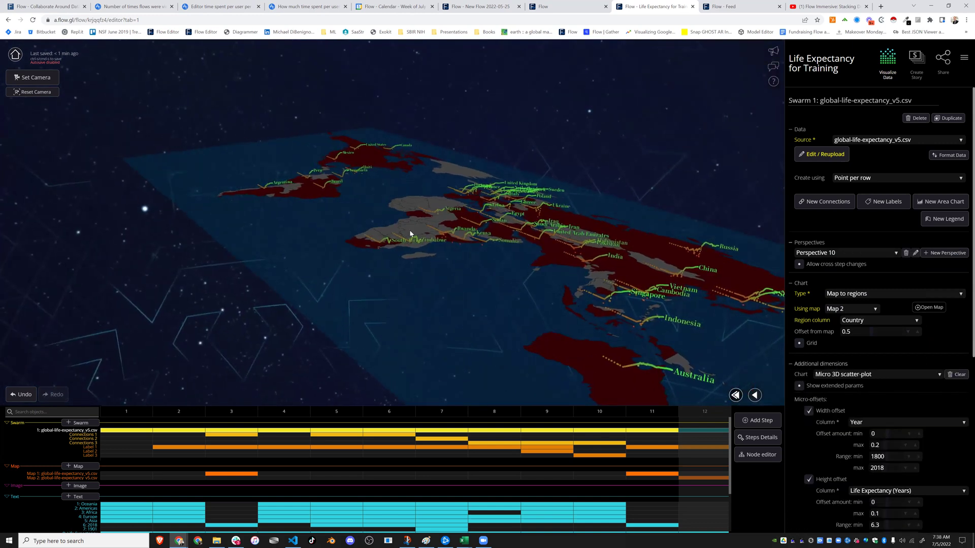
pyautogui.moveTo(461, 232); pyautogui.dragTo(485, 357)
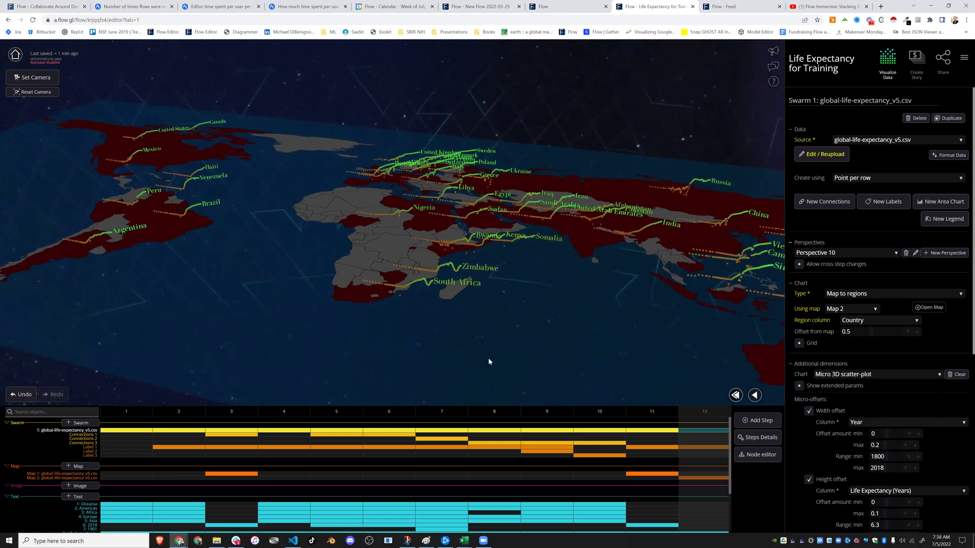
# Examine the rows of the global-life-expectancy_v5.csv data source and close the data view.
pyautogui.click(822, 155)
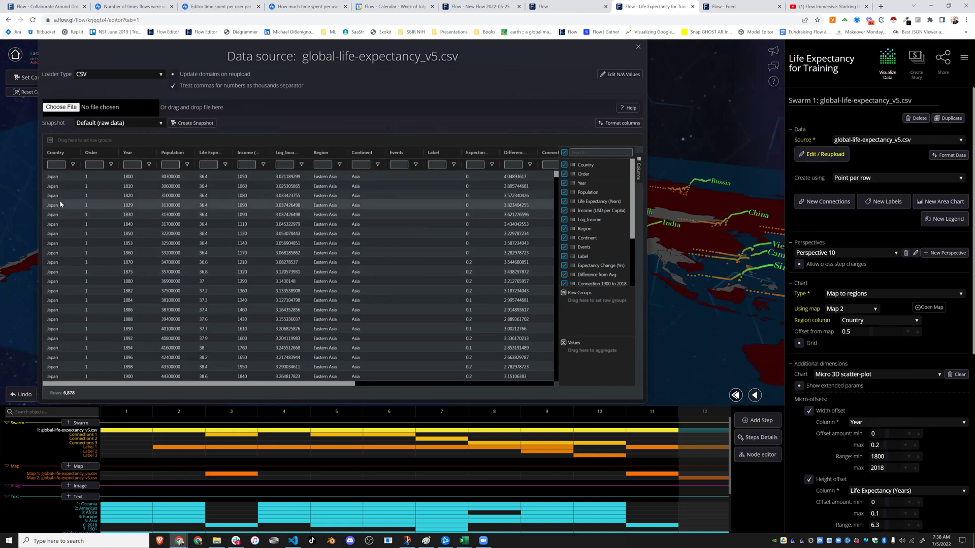
pyautogui.scroll(-6, 60, 208)
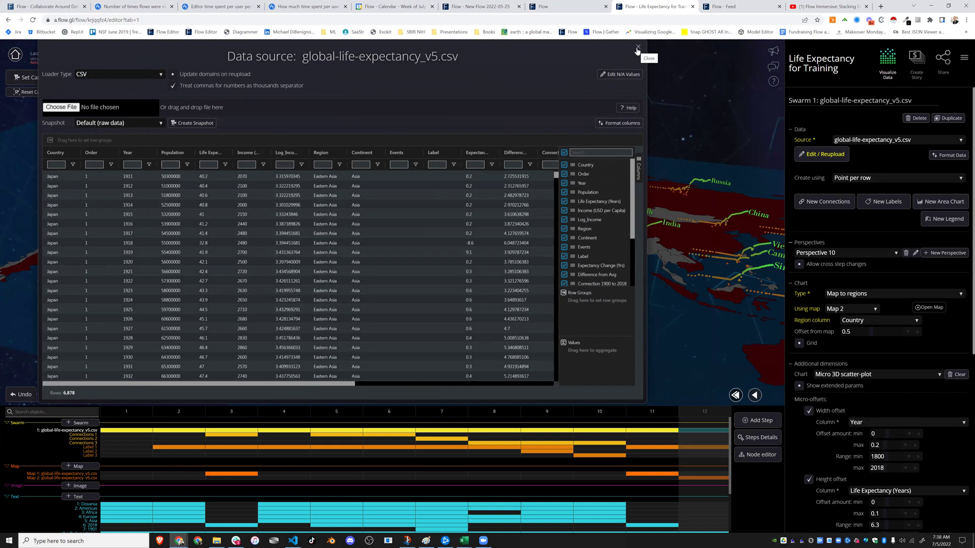
pyautogui.scroll(-5, 209, 336)
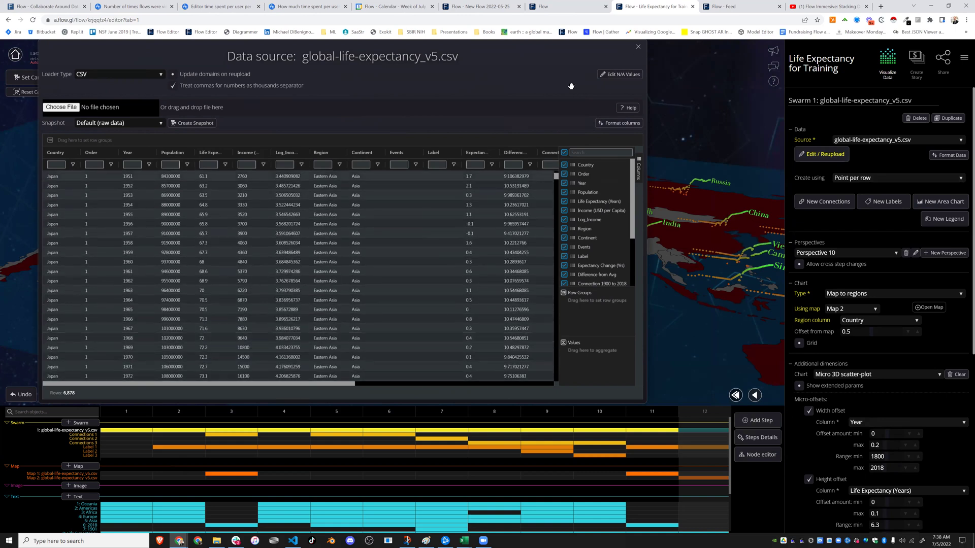
pyautogui.click(636, 49)
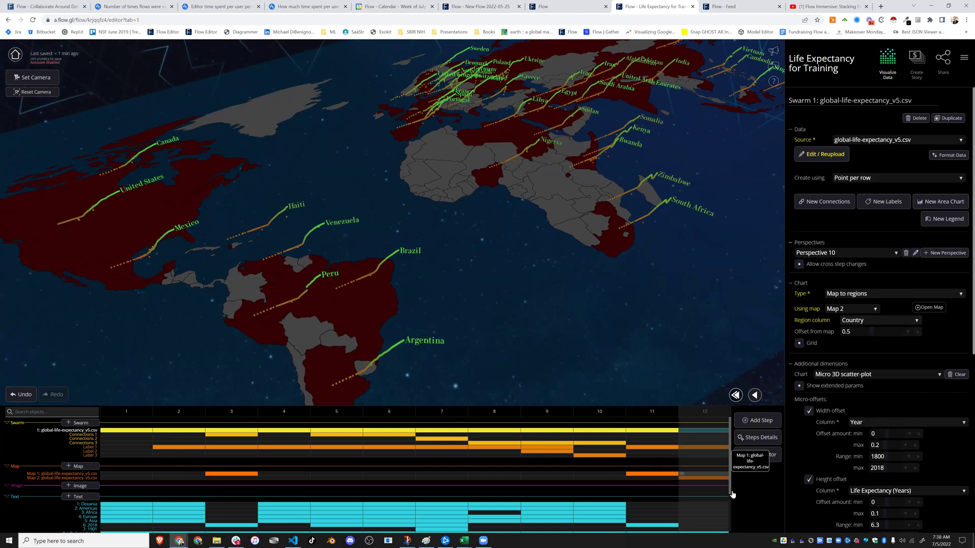
# Get the available regions file for Map 2's World topology and examine its id and alias column headings in Excel.
pyautogui.click(705, 478)
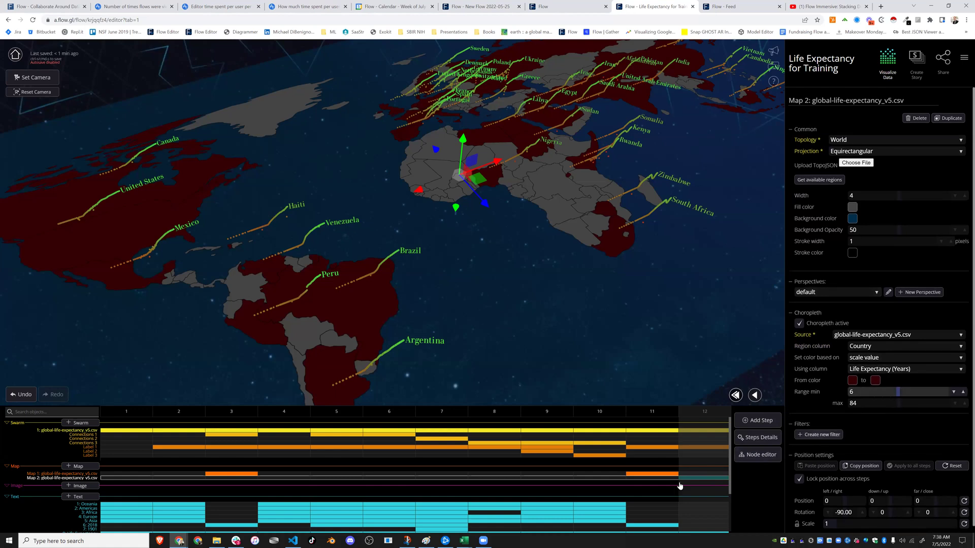
pyautogui.click(829, 182)
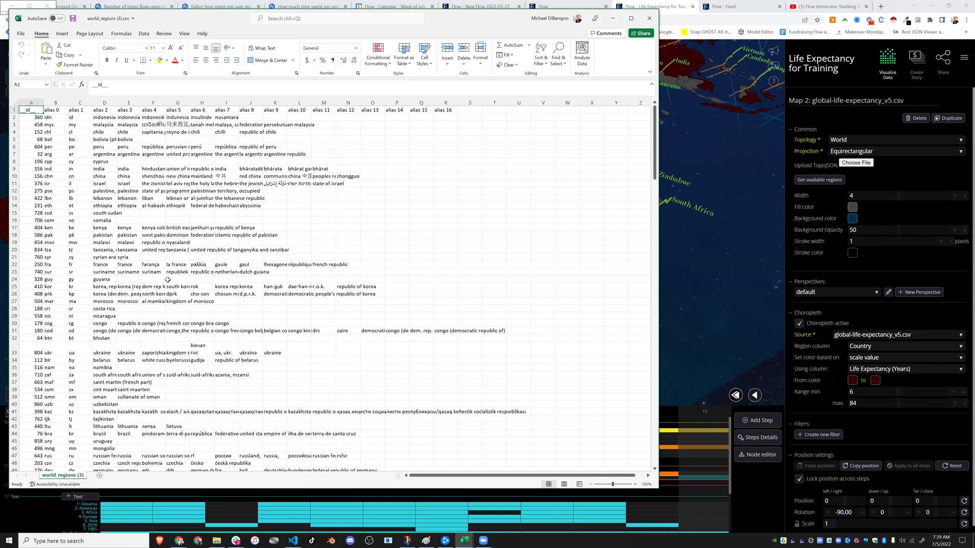
pyautogui.click(170, 270)
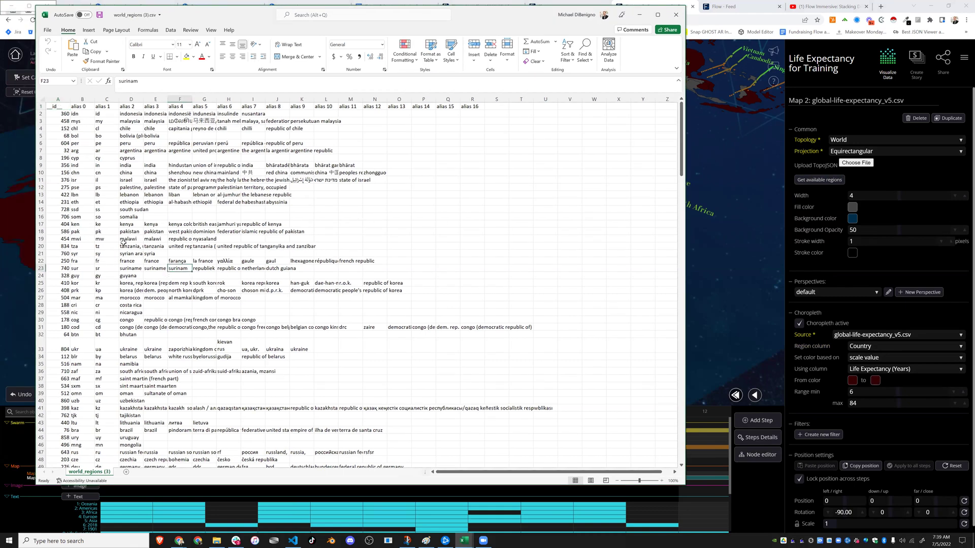
pyautogui.click(60, 130)
pyautogui.moveTo(477, 109); pyautogui.dragTo(51, 107)
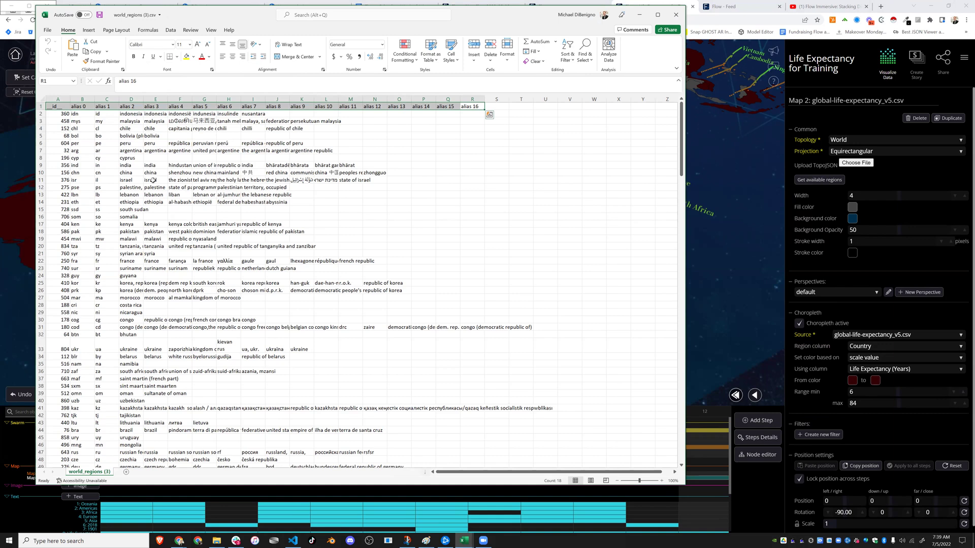
# Widen the alias 2 column and go through the aliases listed for Indonesia.
pyautogui.click(78, 115)
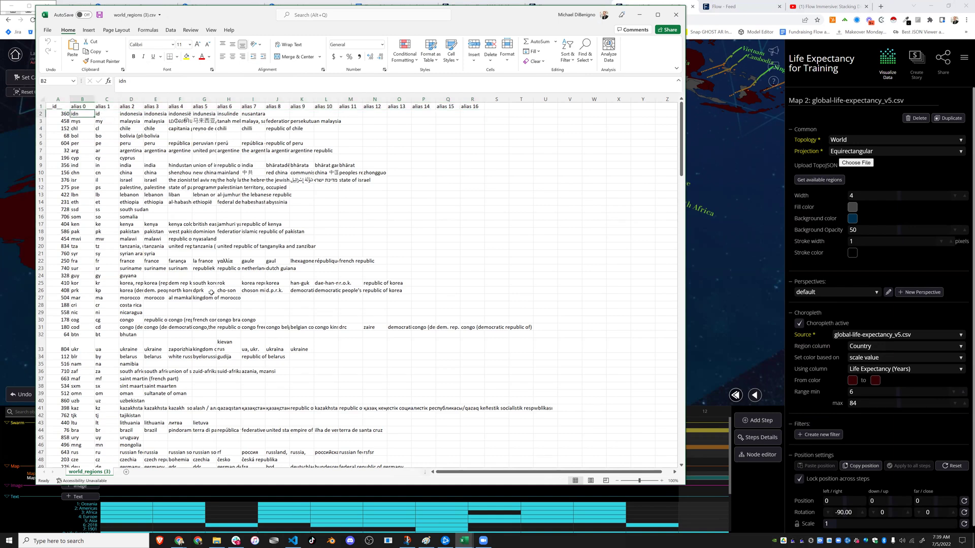
pyautogui.doubleClick(145, 98)
pyautogui.click(206, 113)
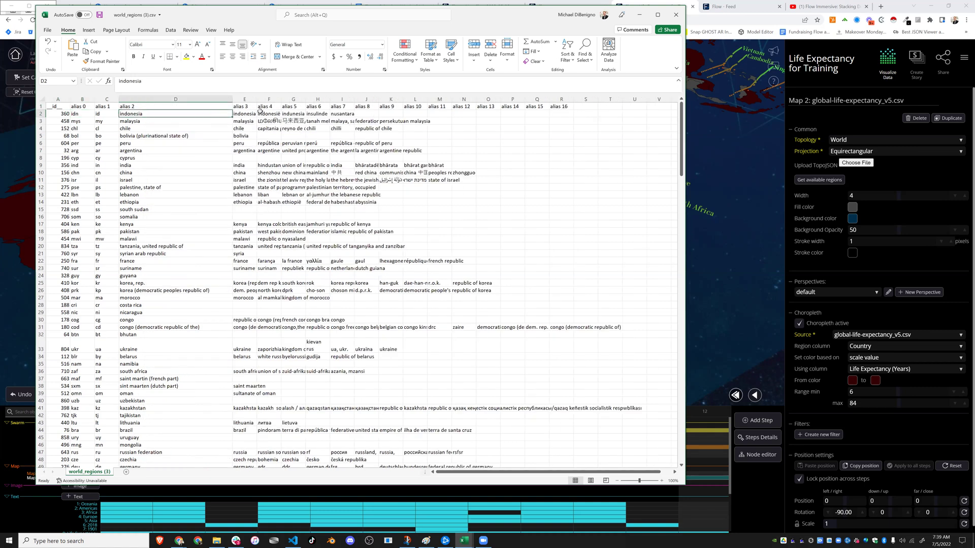
pyautogui.click(248, 115)
pyautogui.click(272, 114)
pyautogui.click(295, 115)
pyautogui.click(331, 115)
pyautogui.click(346, 114)
pyautogui.click(107, 115)
pyautogui.click(79, 114)
pyautogui.click(143, 114)
# Look through the remaining country rows of the regions list and close the workbook without saving.
pyautogui.scroll(-15, 228, 414)
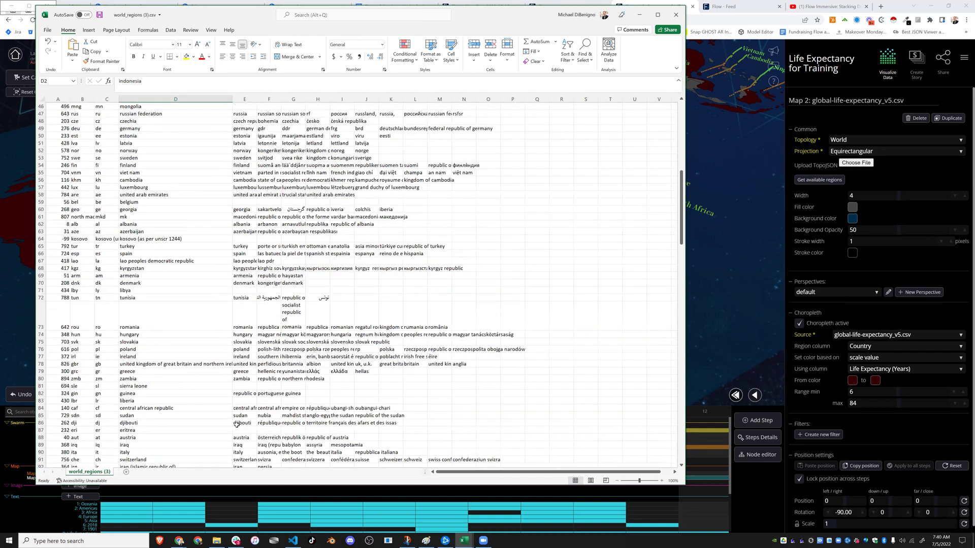
pyautogui.scroll(-2, 237, 424)
pyautogui.scroll(17, 190, 410)
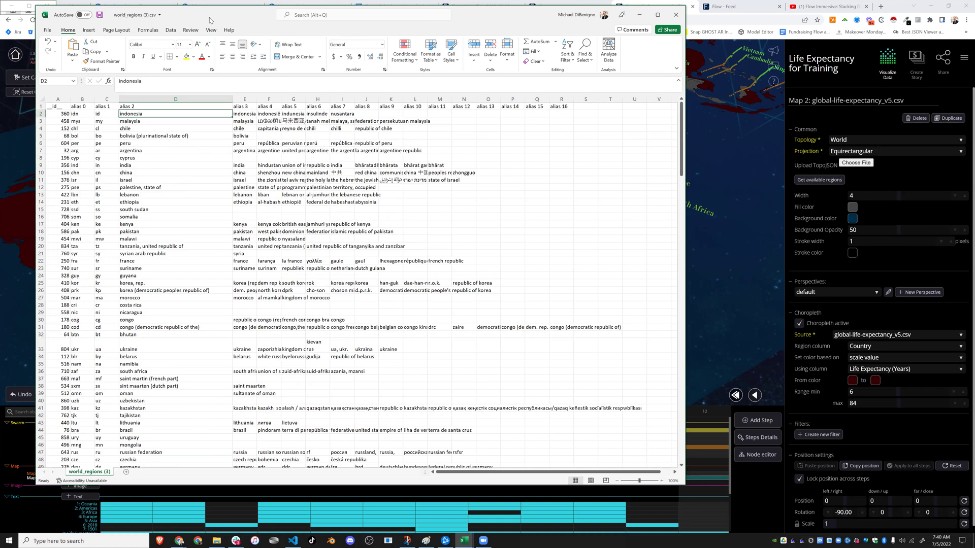
pyautogui.moveTo(508, 14); pyautogui.dragTo(457, 132)
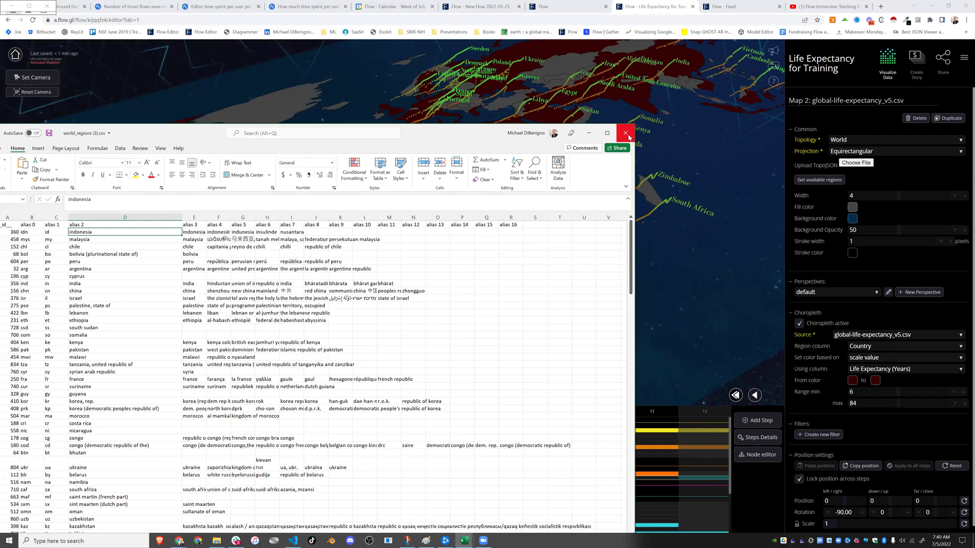
pyautogui.click(628, 135)
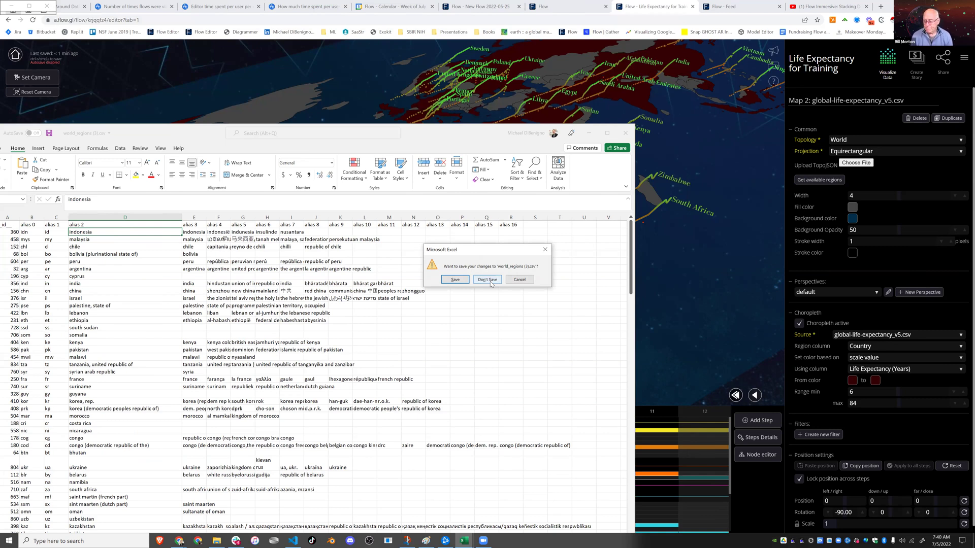
pyautogui.click(490, 282)
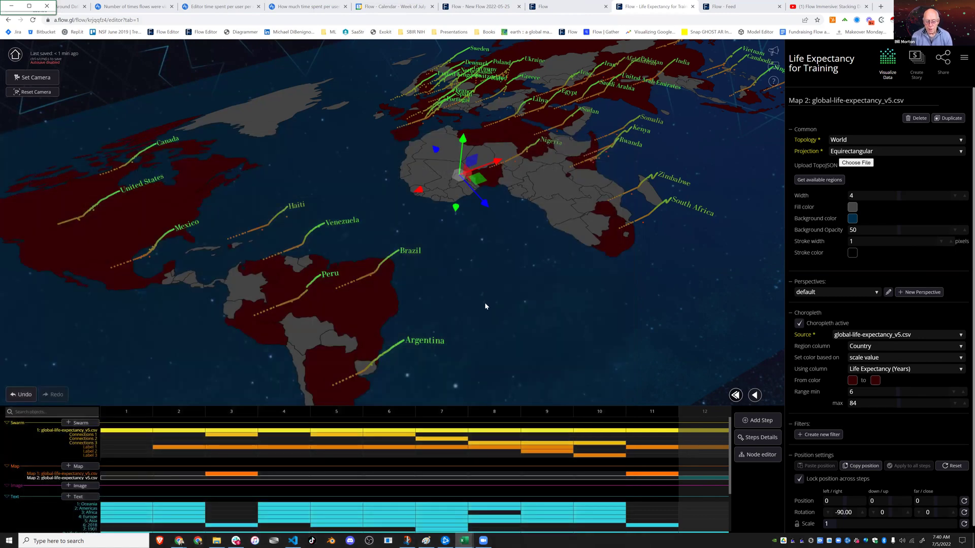
# Add step 13 to the flow with the whole flat world map in view.
pyautogui.moveTo(519, 344); pyautogui.dragTo(313, 294)
pyautogui.scroll(-5, 306, 278)
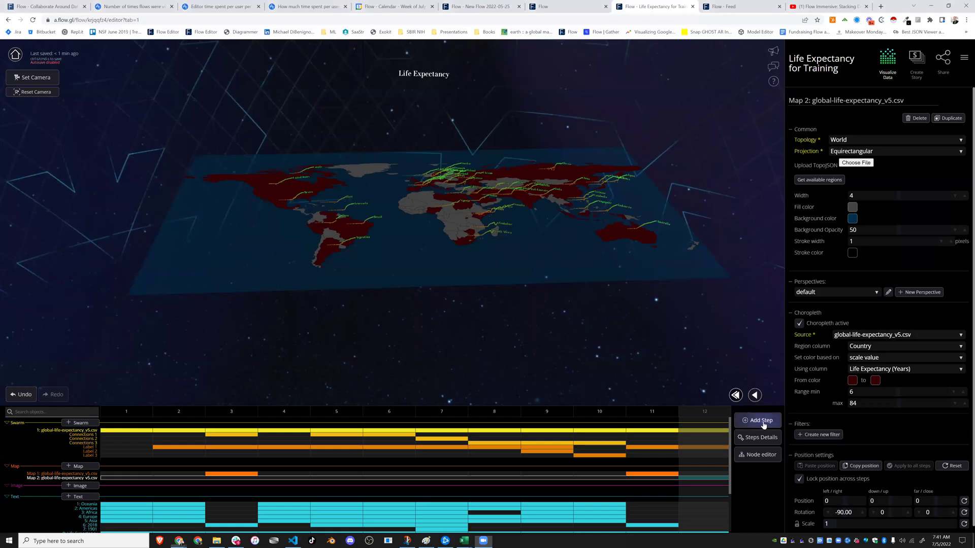
pyautogui.click(757, 420)
pyautogui.click(537, 306)
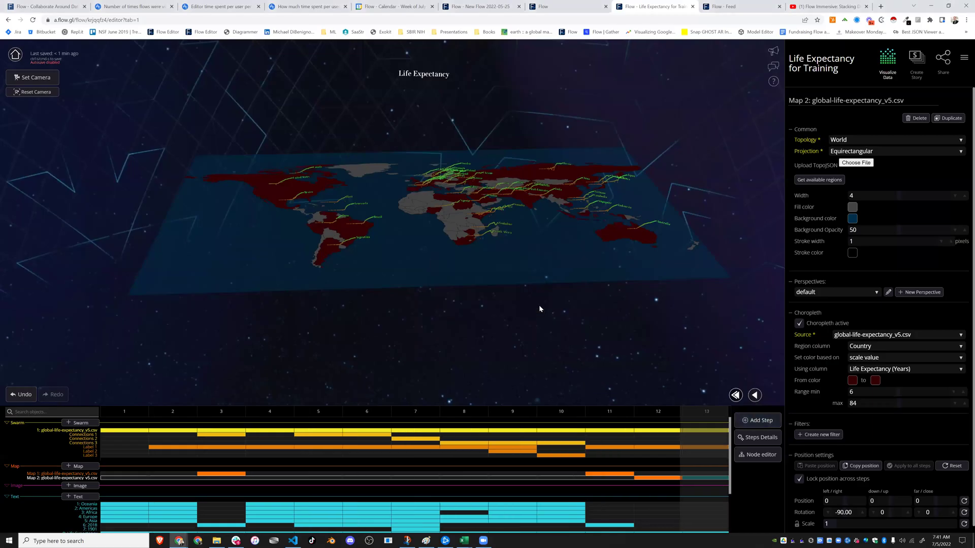
# Turn off the global-life-expectancy_v5.csv swarm for step 13 and select Map 2 there.
pyautogui.click(705, 431)
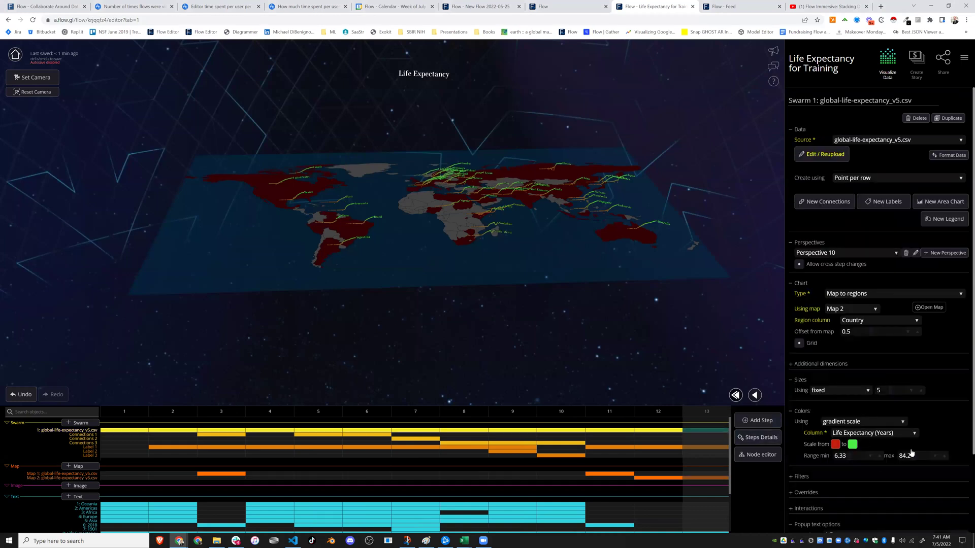
pyautogui.click(707, 478)
pyautogui.hotkey('alt', 'Tab')
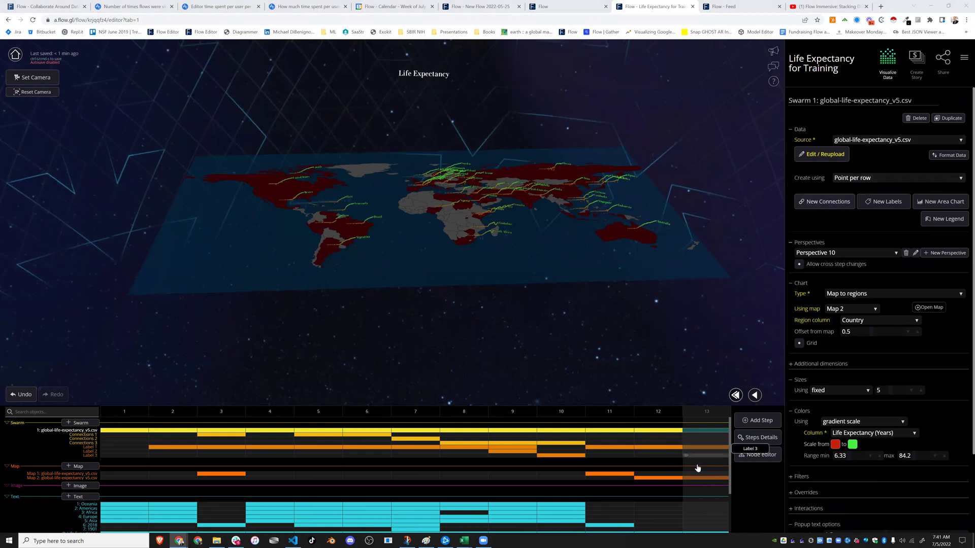
pyautogui.click(687, 431)
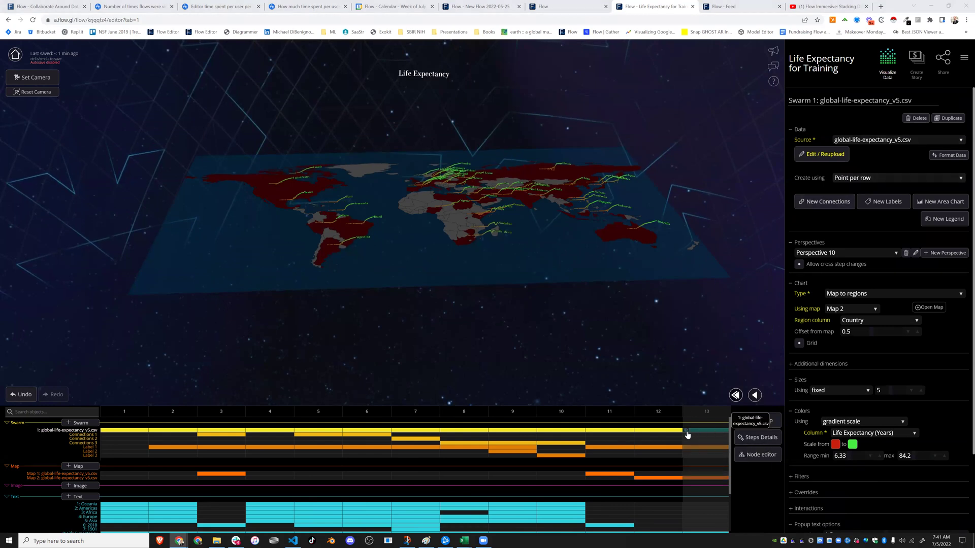
pyautogui.click(710, 476)
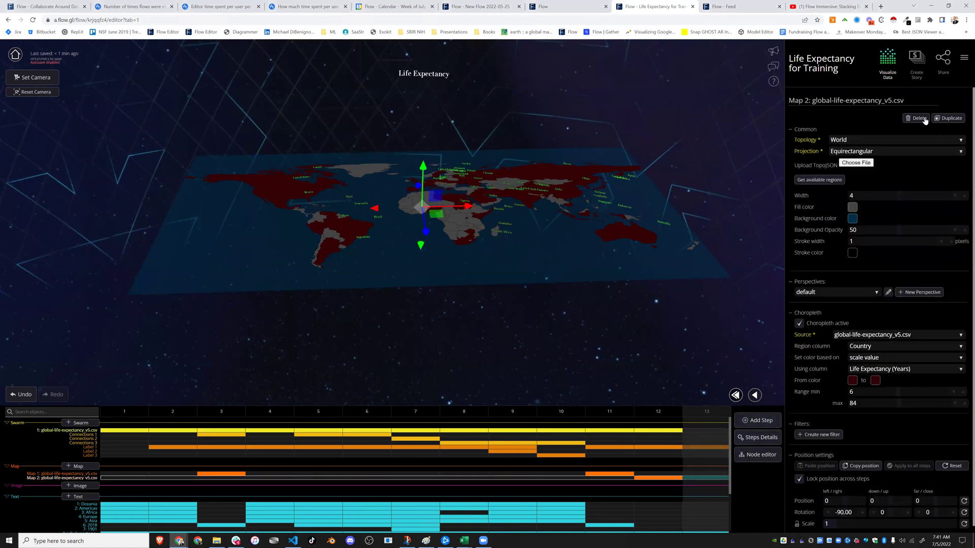
# Add a new map with the US topology in step 13 and turn off Map 2 for that step.
pyautogui.click(78, 467)
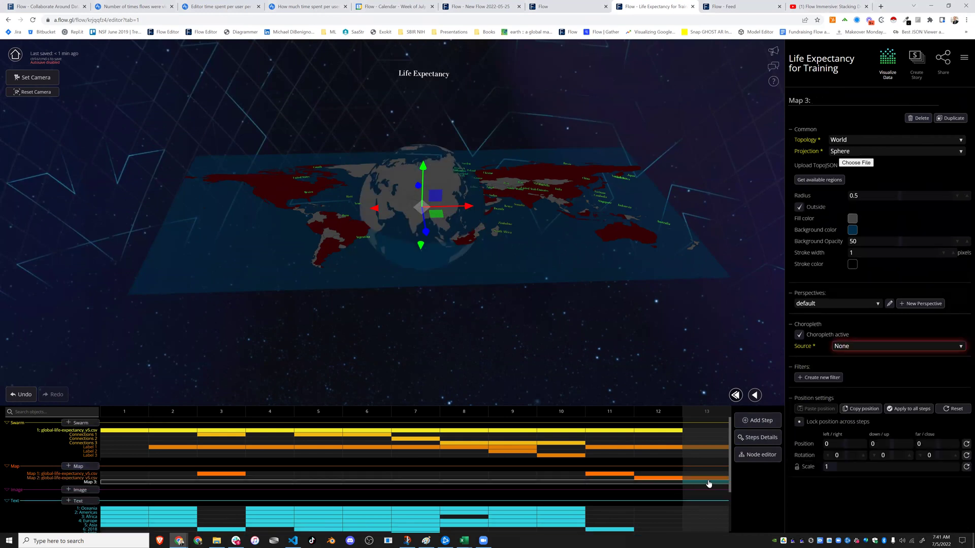
pyautogui.click(863, 140)
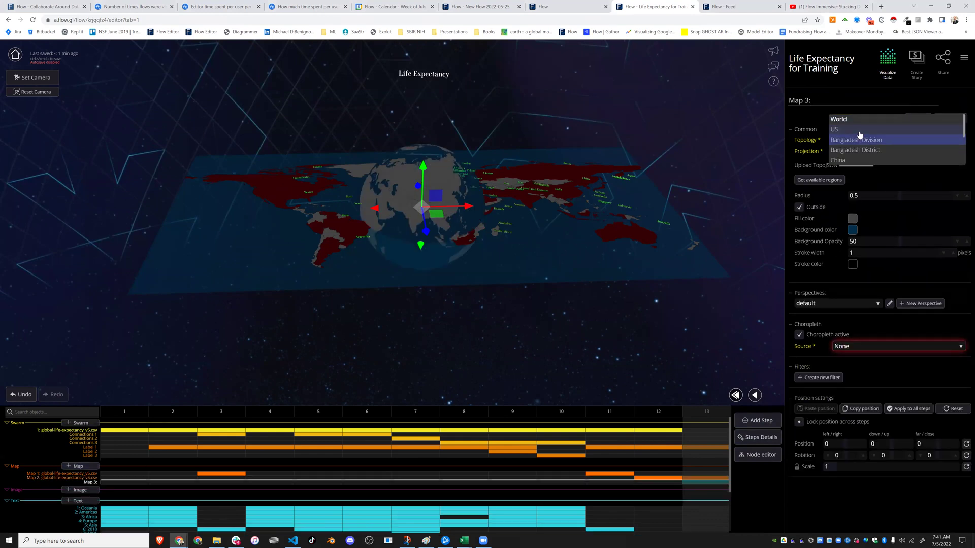
pyautogui.click(859, 134)
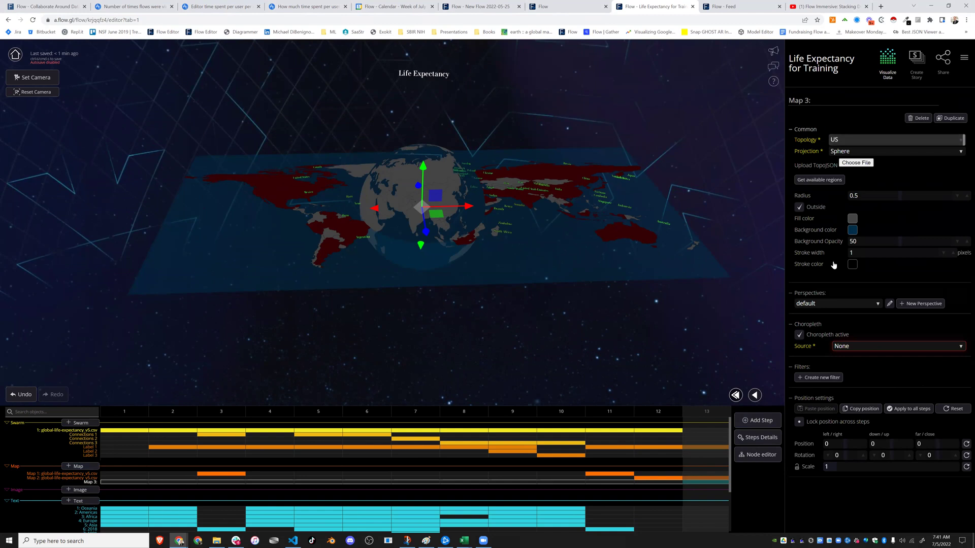
pyautogui.click(686, 478)
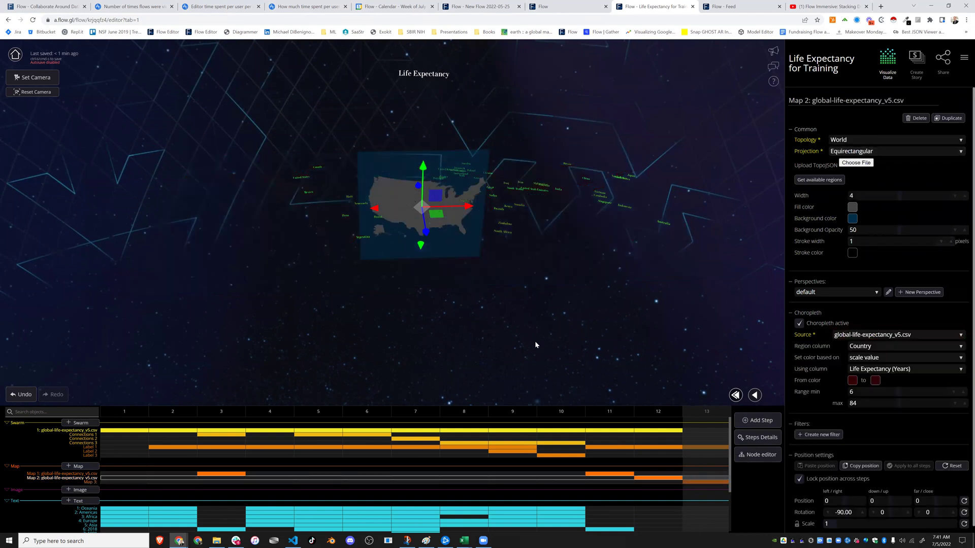
pyautogui.moveTo(525, 343); pyautogui.dragTo(469, 194)
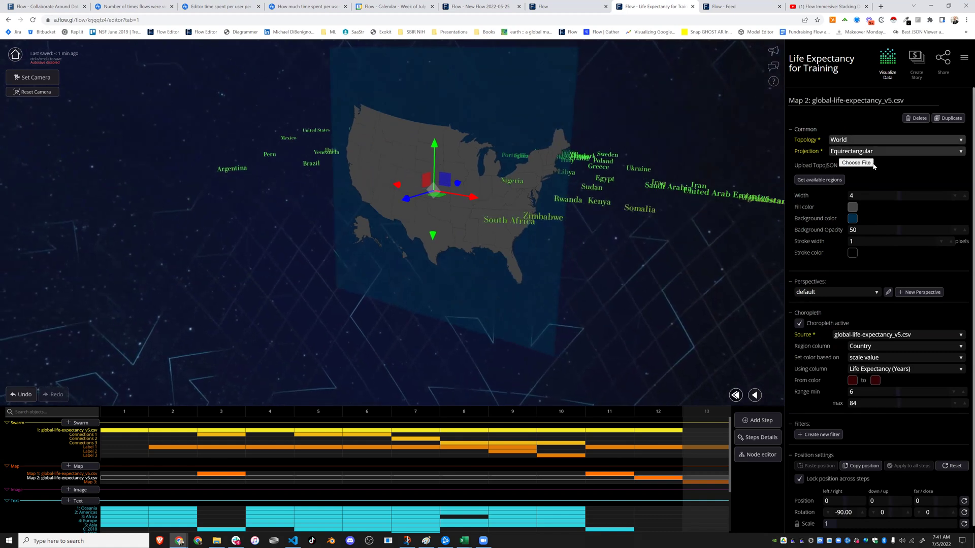
# Go through the built-in topology choices for Map 3, keeping US selected.
pyautogui.click(719, 483)
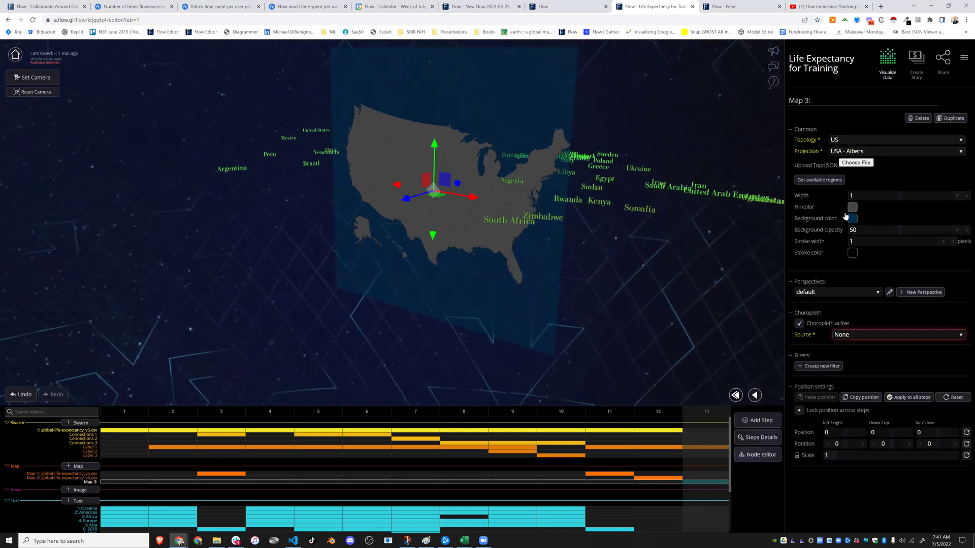
pyautogui.click(853, 140)
pyautogui.scroll(-4, 858, 141)
pyautogui.scroll(4, 864, 143)
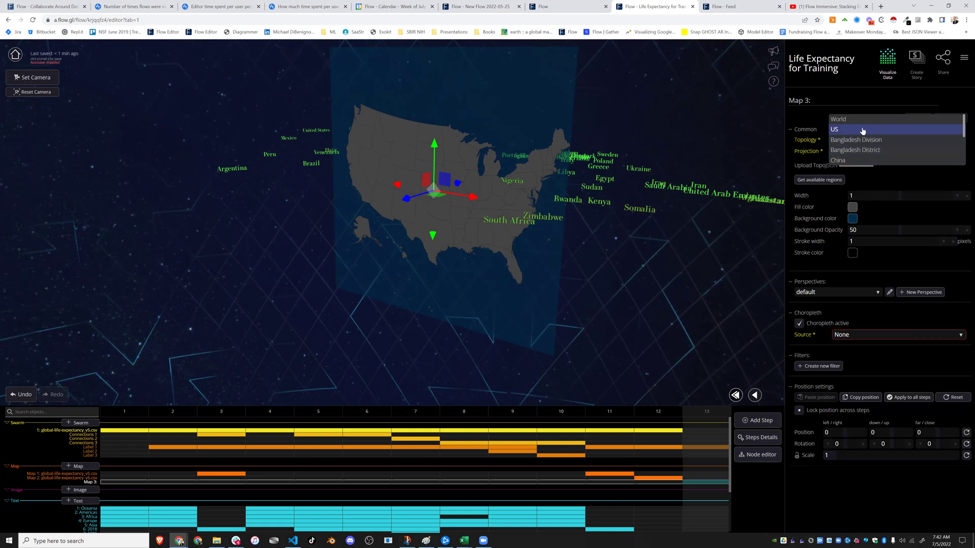
pyautogui.scroll(-4, 862, 140)
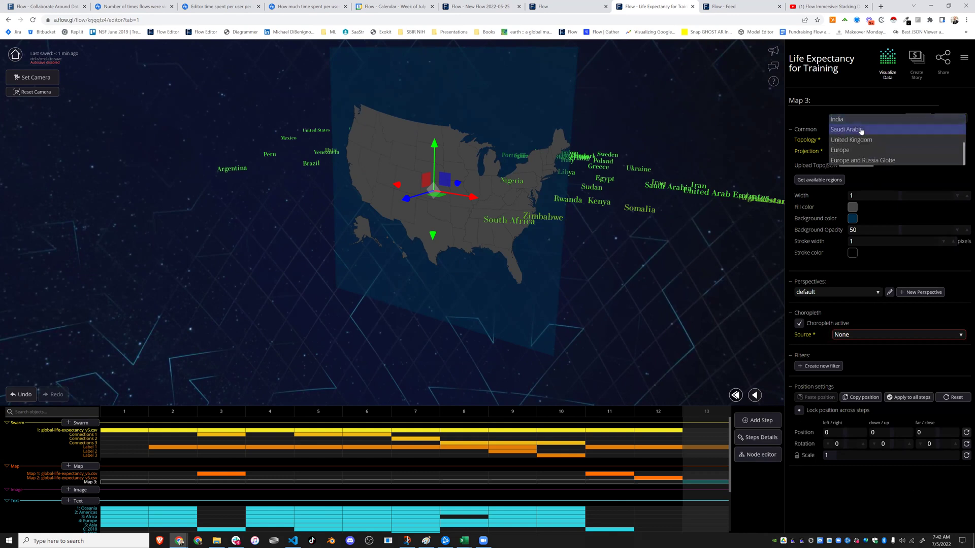
pyautogui.scroll(4, 861, 152)
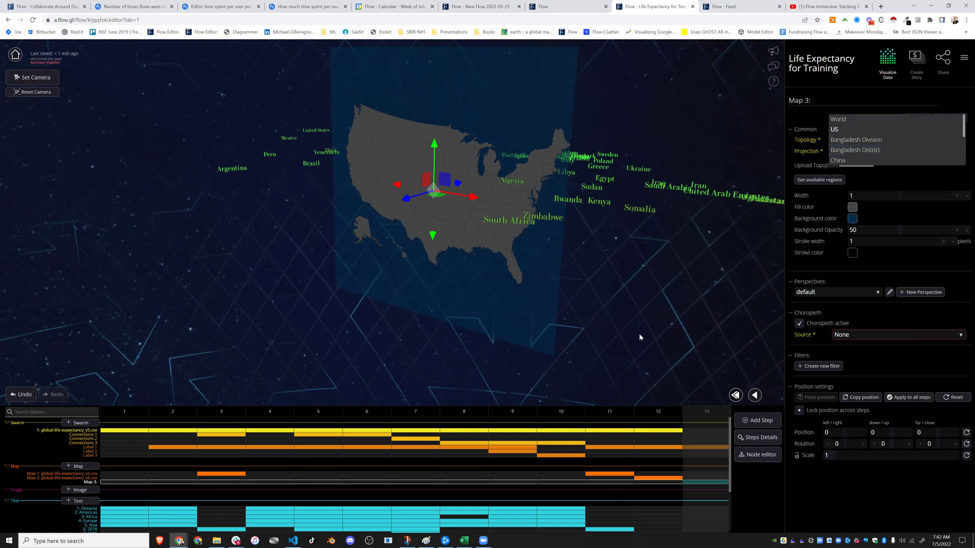
pyautogui.click(494, 320)
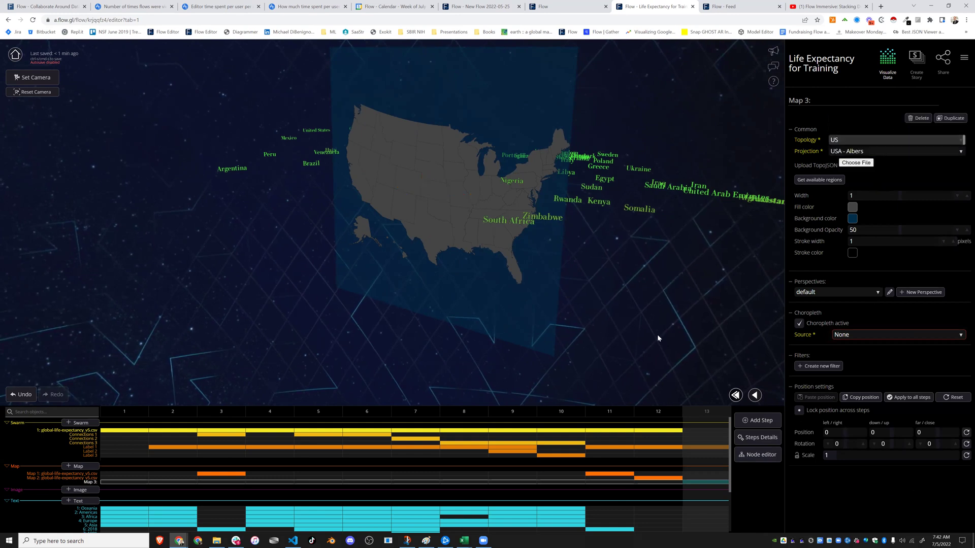
# Get the available regions file for Map 3's US topology and examine its state names and abbreviations in Excel.
pyautogui.click(817, 181)
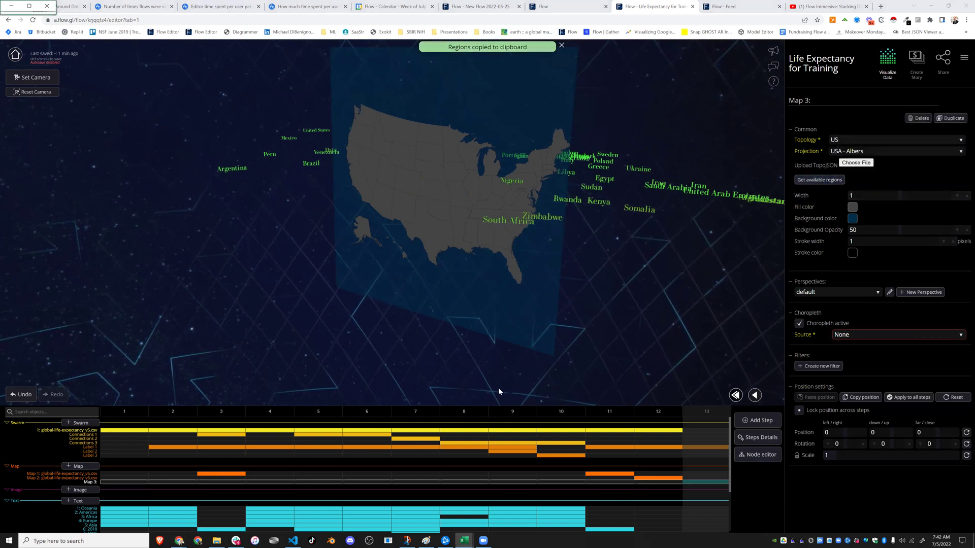
pyautogui.click(466, 540)
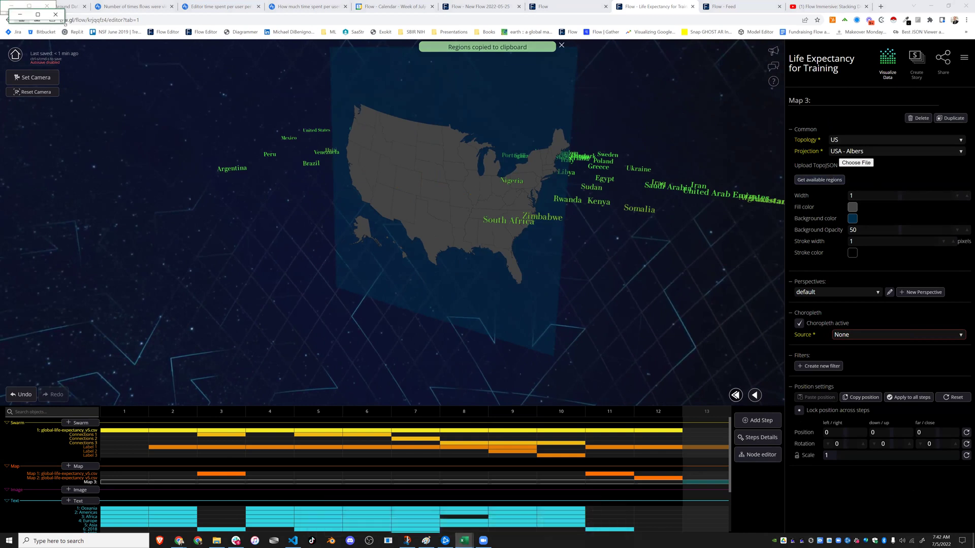
pyautogui.moveTo(54, 124); pyautogui.dragTo(55, 220)
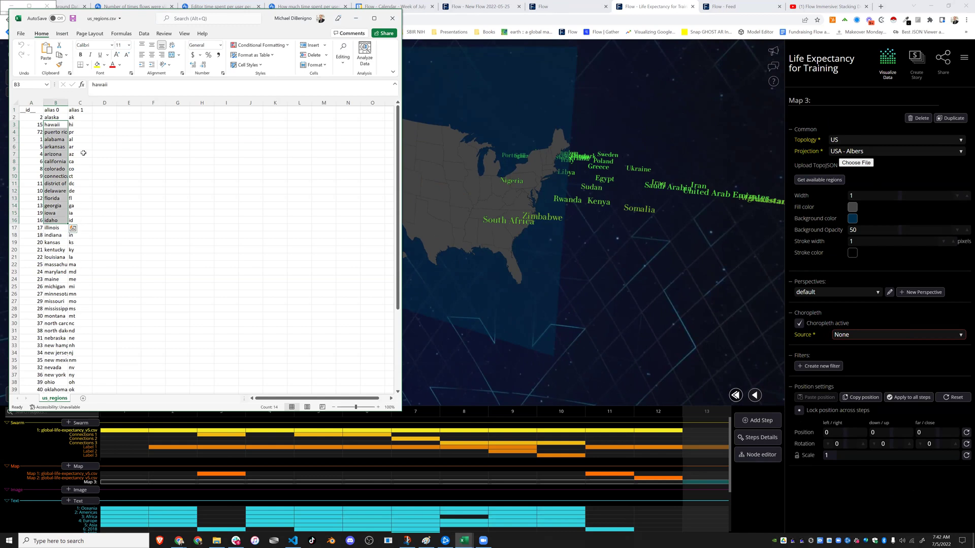
pyautogui.moveTo(78, 139); pyautogui.dragTo(79, 183)
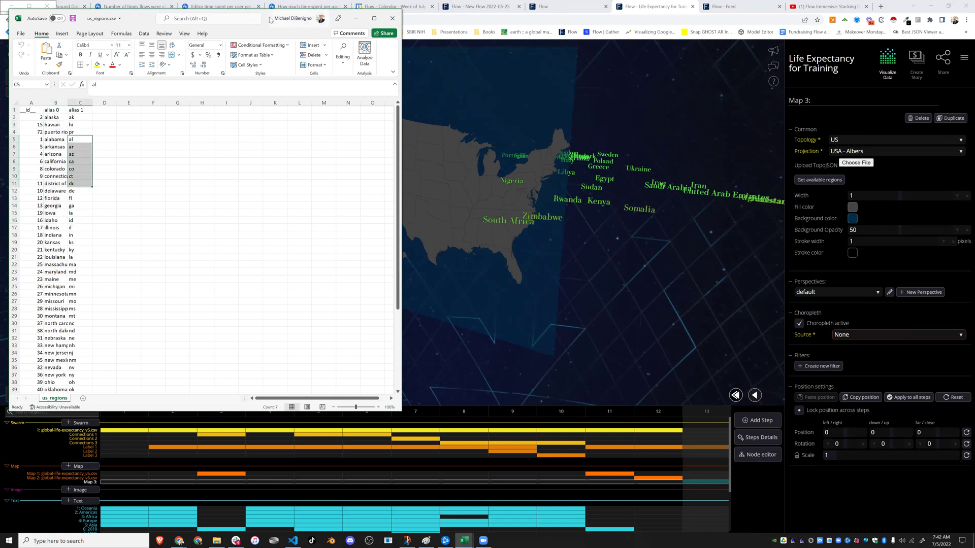
pyautogui.moveTo(269, 18); pyautogui.dragTo(271, 45)
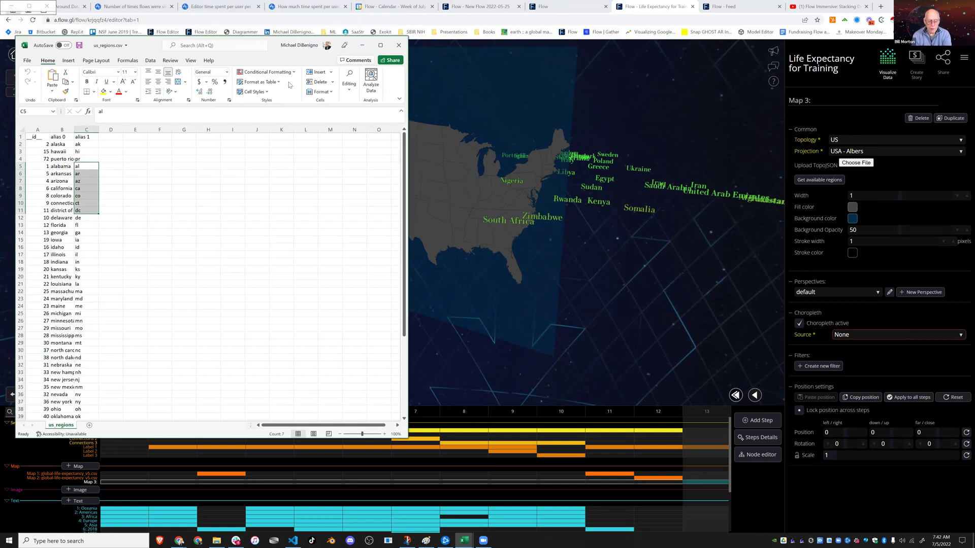
pyautogui.click(362, 45)
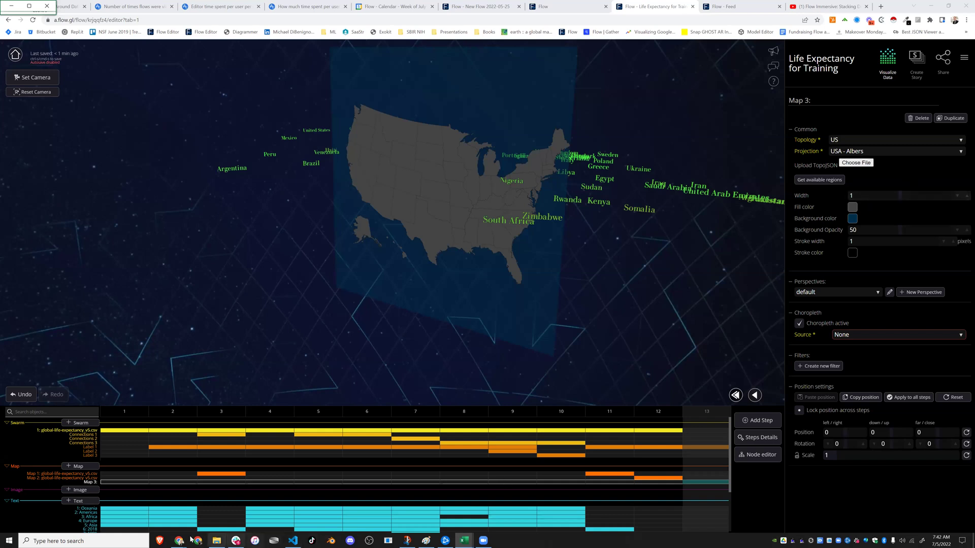
# Switch to File Explorer and open the TopoJSONs folder inside Demo Media & Assets on My Drive.
pyautogui.click(217, 541)
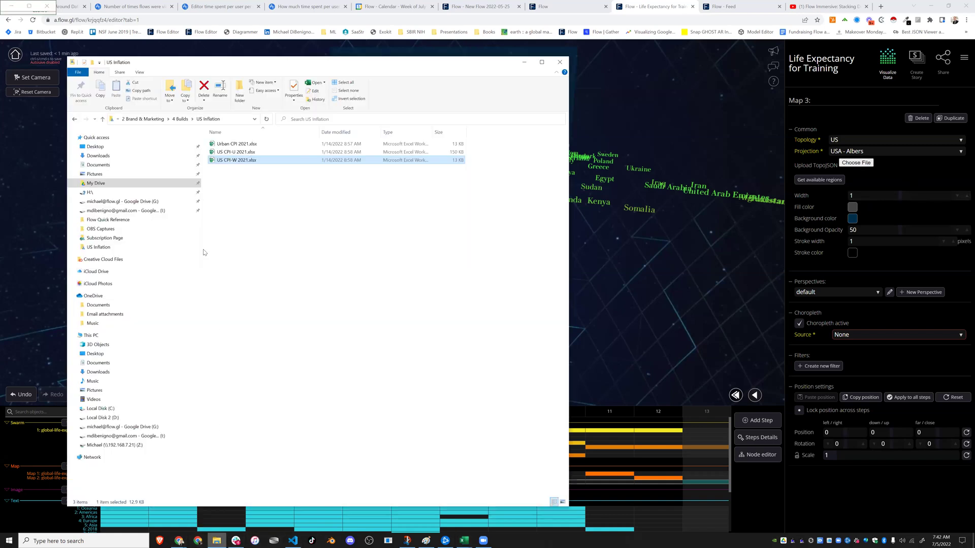
pyautogui.click(148, 120)
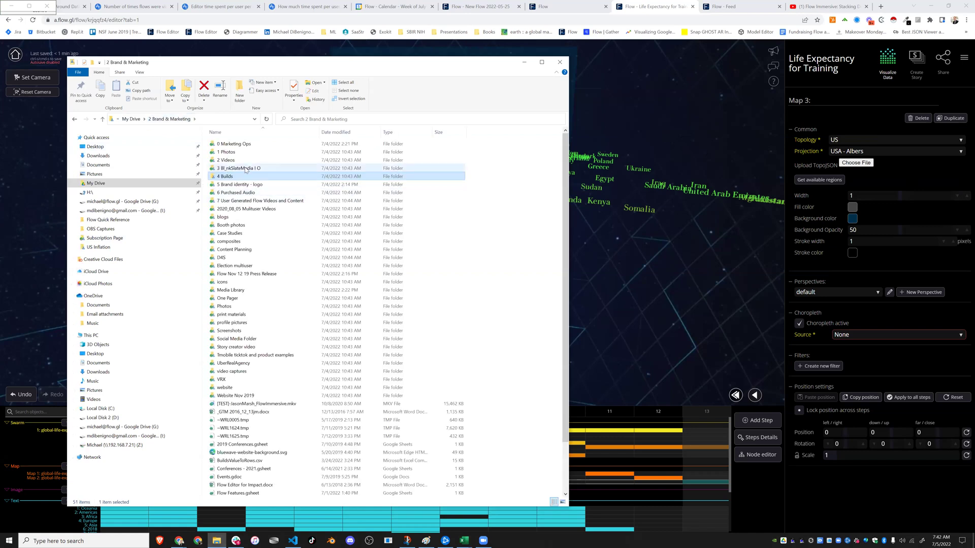
pyautogui.click(131, 119)
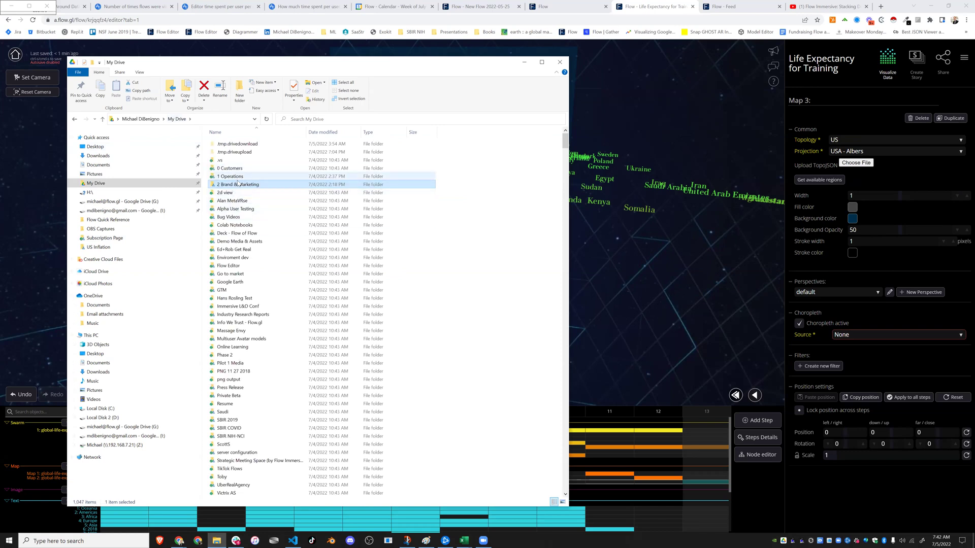
pyautogui.click(234, 242)
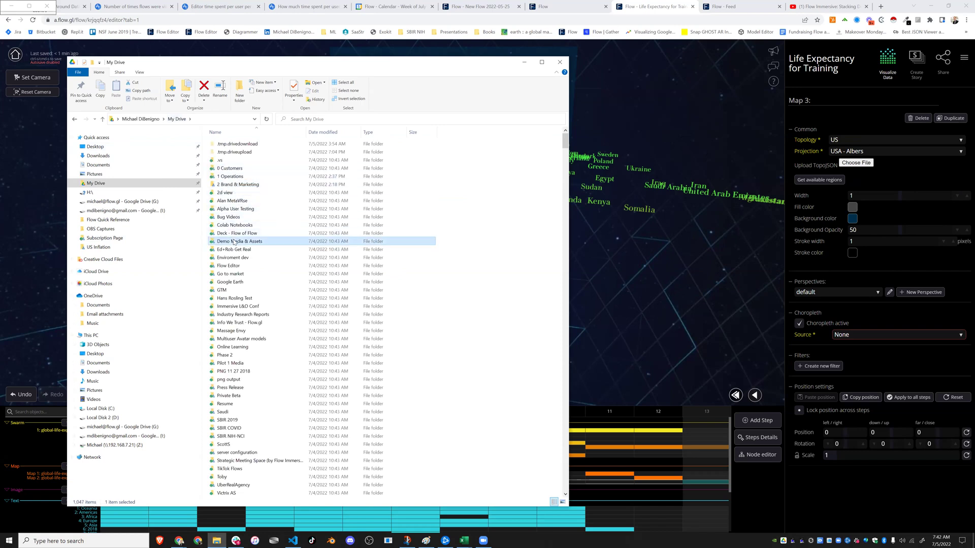
pyautogui.doubleClick(234, 242)
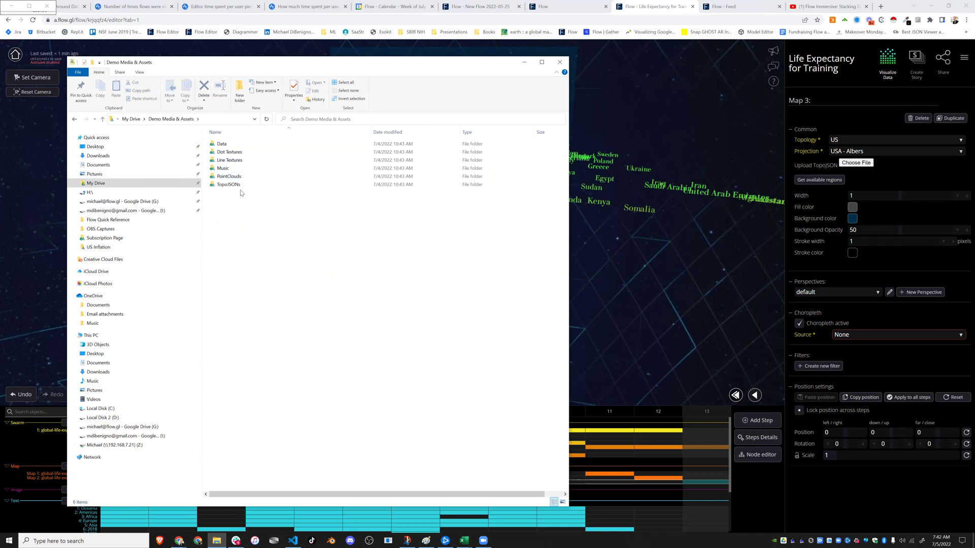
pyautogui.doubleClick(228, 184)
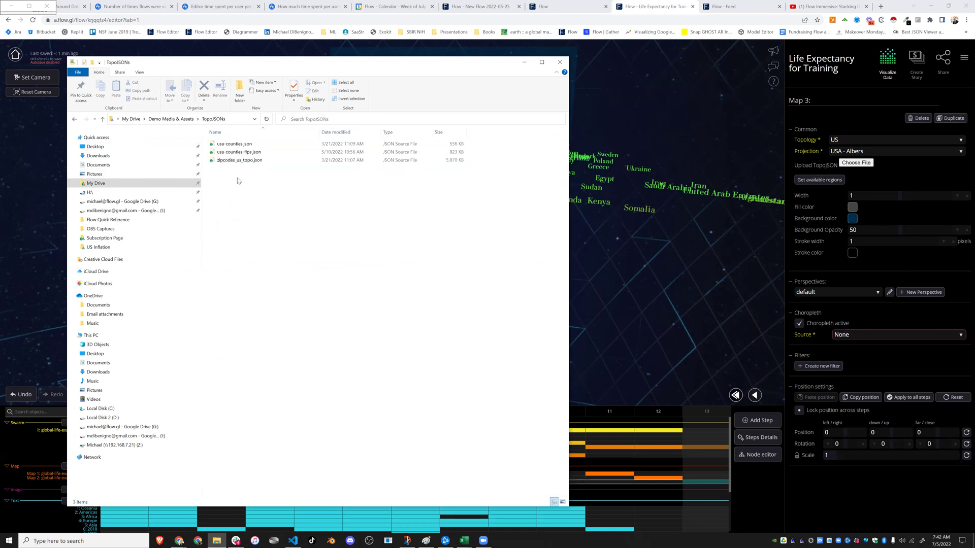
# Go through the files usa-counties.json, usa-counties-fips.json and zipcodes_us_topo.json in the TopoJSONs folder.
pyautogui.click(237, 145)
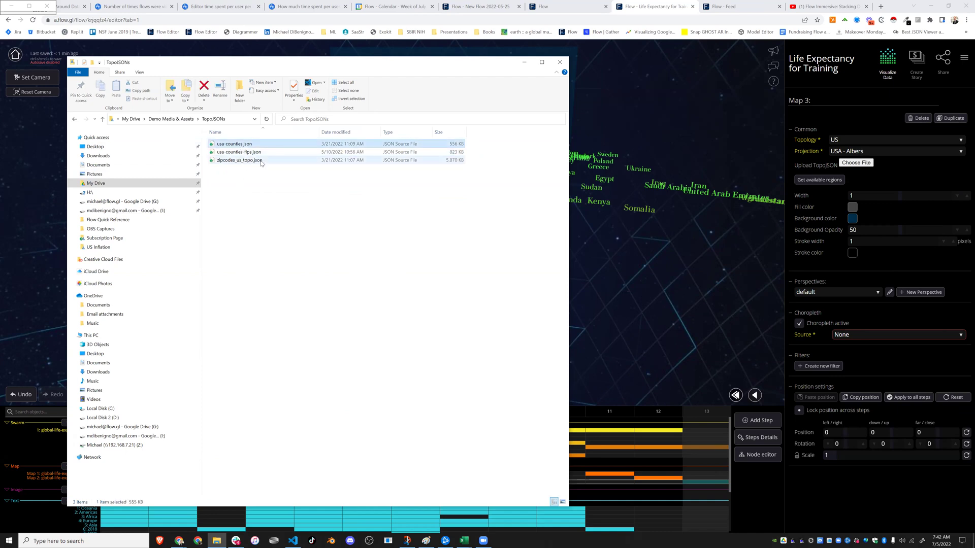
pyautogui.click(261, 161)
pyautogui.press('Up')
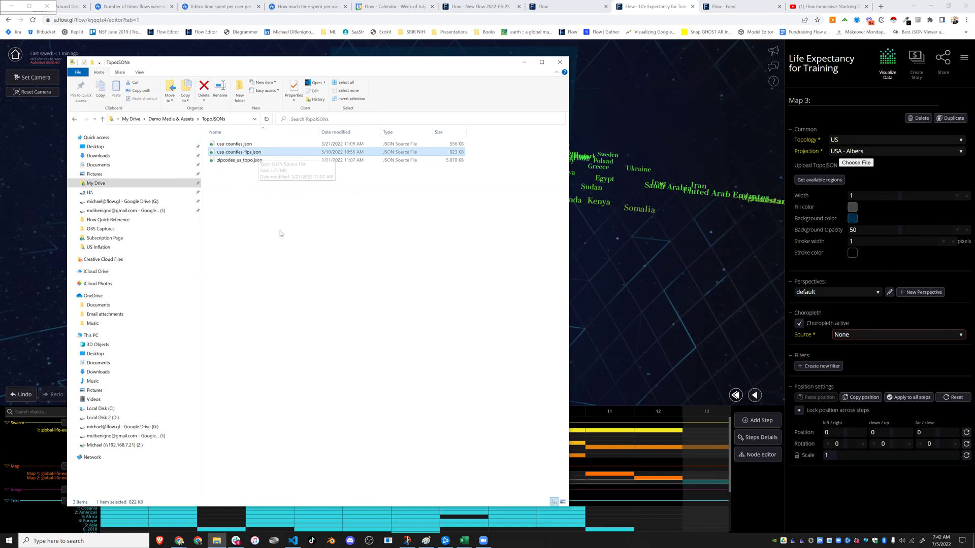
pyautogui.click(244, 145)
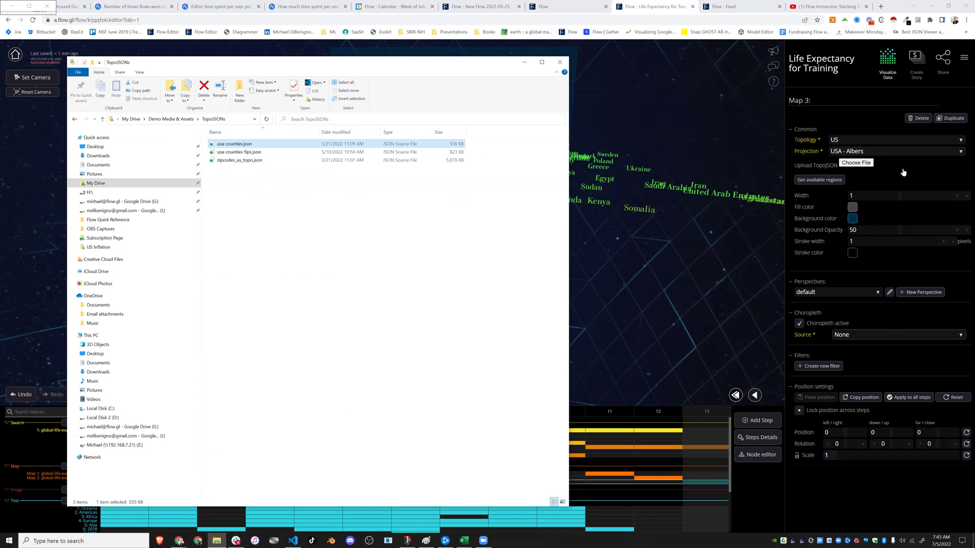
# Upload usa-counties.json from the TopoJSONs folder in Demo Media & Assets as Map 3's custom topology.
pyautogui.click(856, 163)
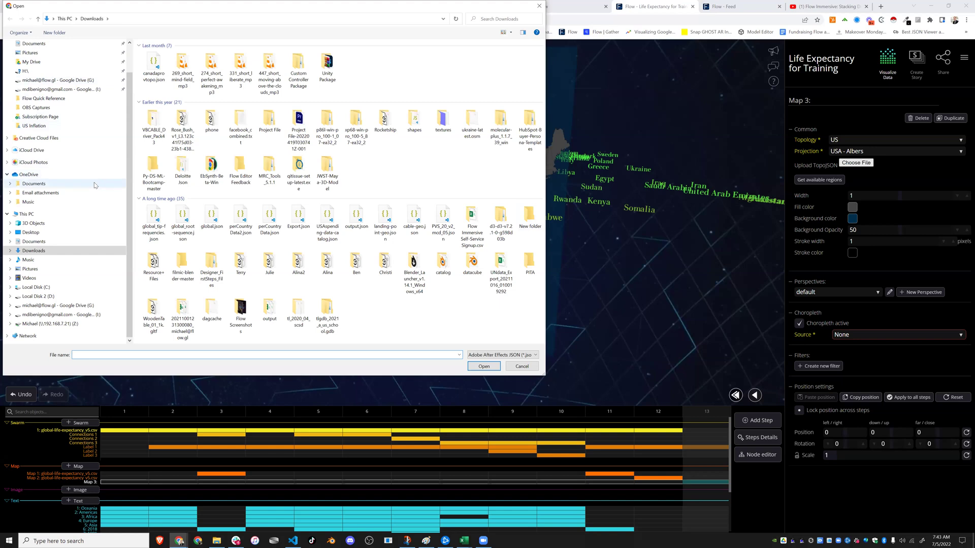
pyautogui.hotkey('alt', 'Tab')
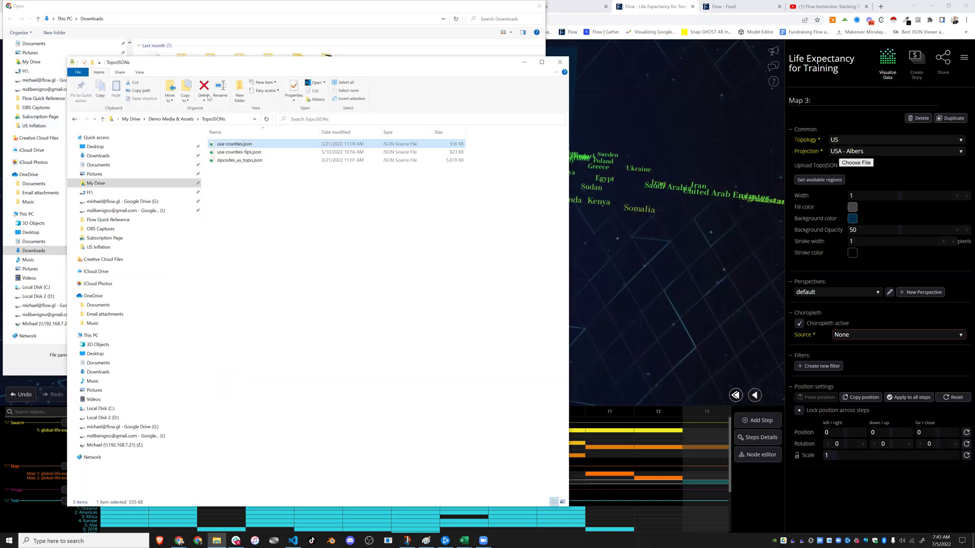
pyautogui.click(229, 119)
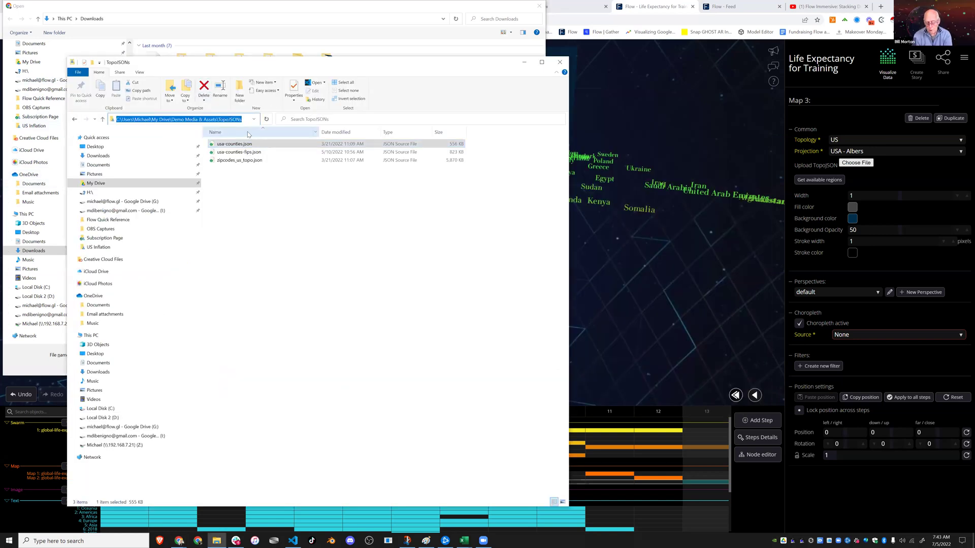
pyautogui.click(146, 19)
pyautogui.hotkey('ctrl', 'v')
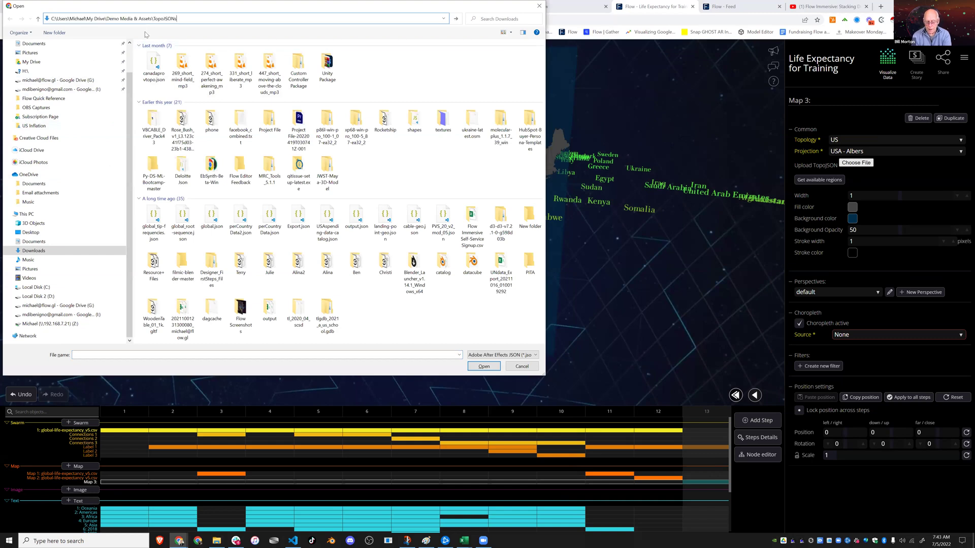
pyautogui.press('Return')
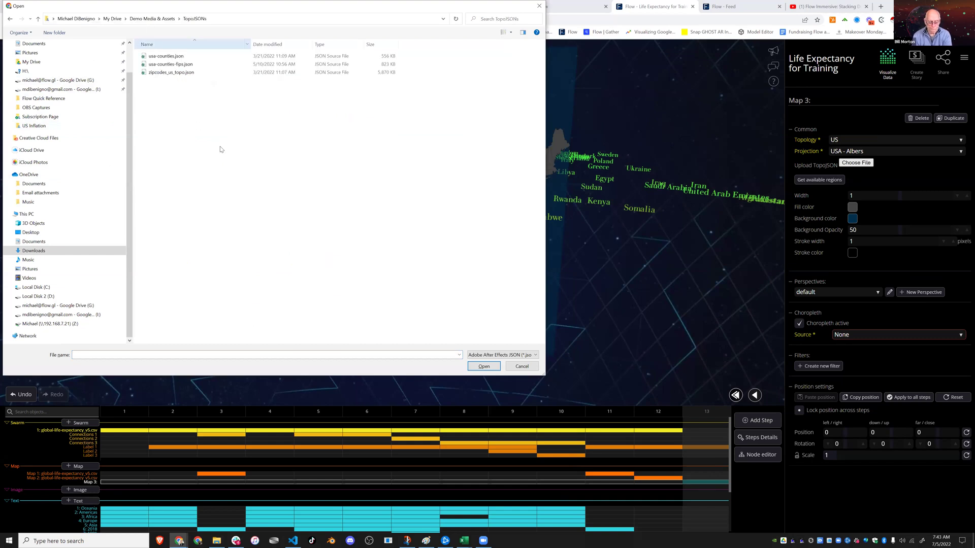
pyautogui.click(181, 57)
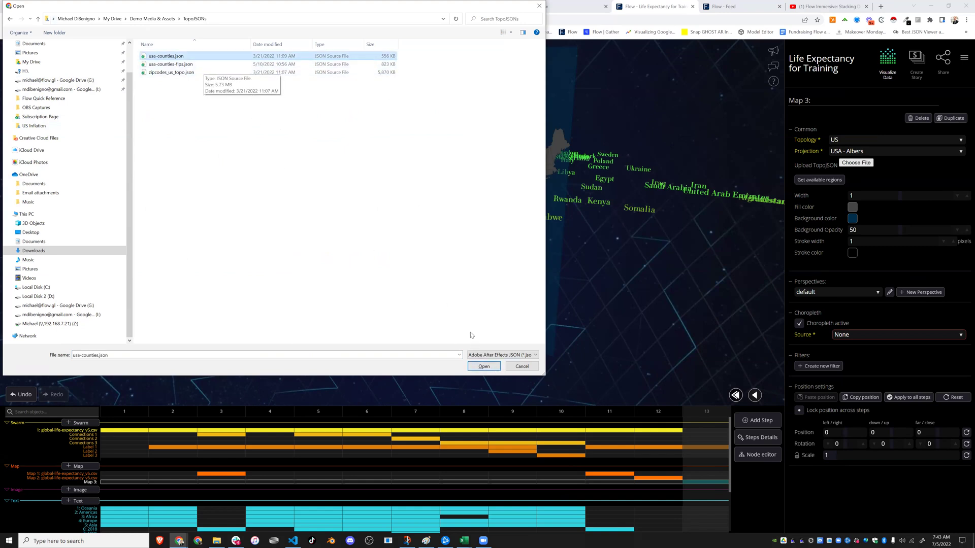
pyautogui.click(485, 367)
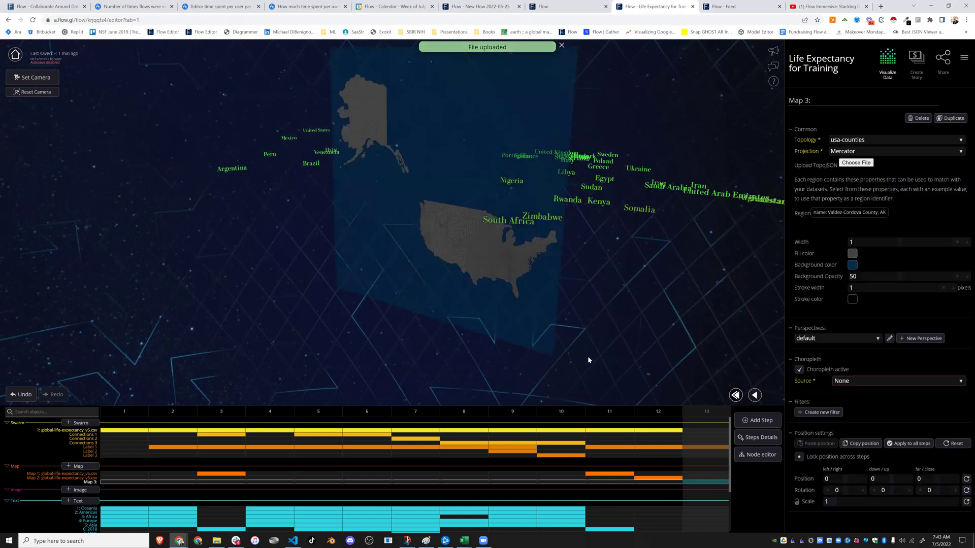
# Set the projection of Map 3's usa-counties topology to Sphere.
pyautogui.moveTo(434, 355); pyautogui.dragTo(451, 335)
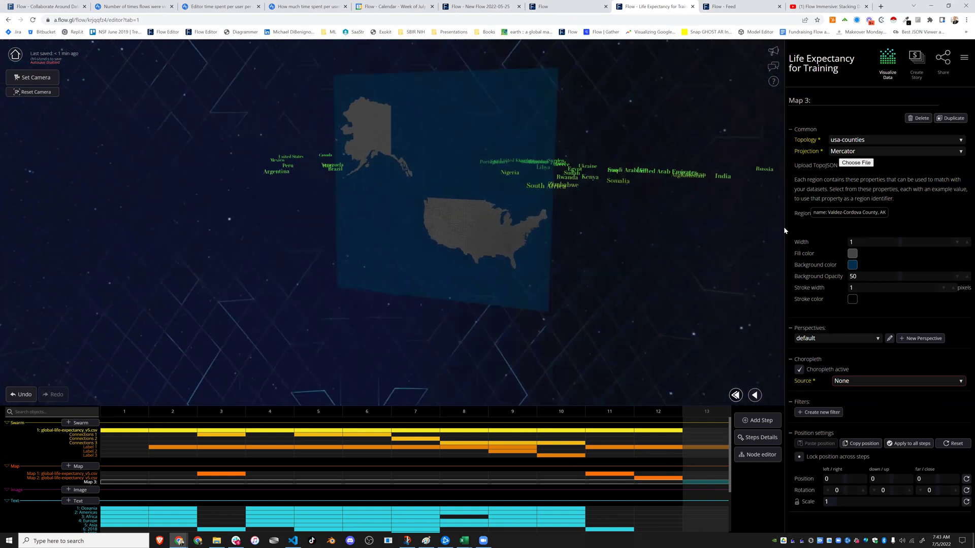
pyautogui.click(886, 153)
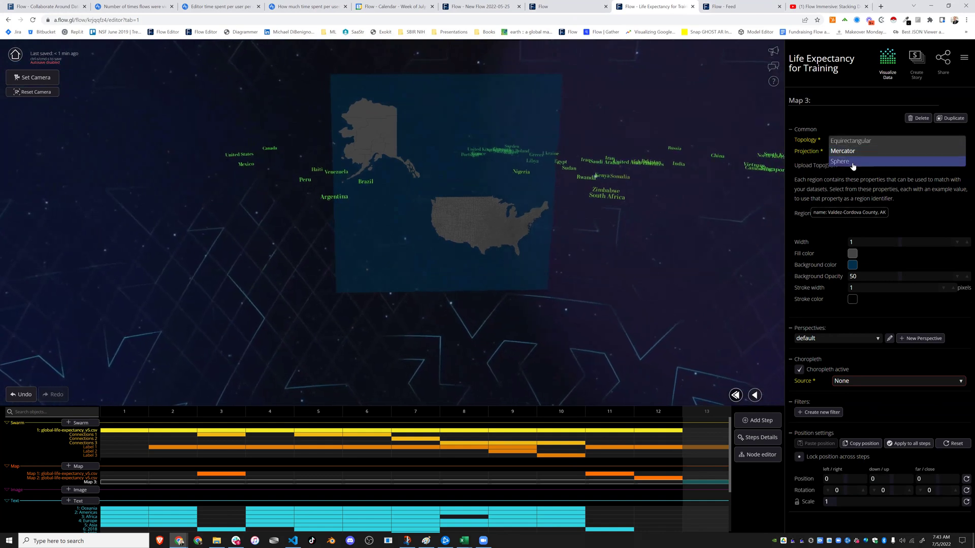
pyautogui.press('Return')
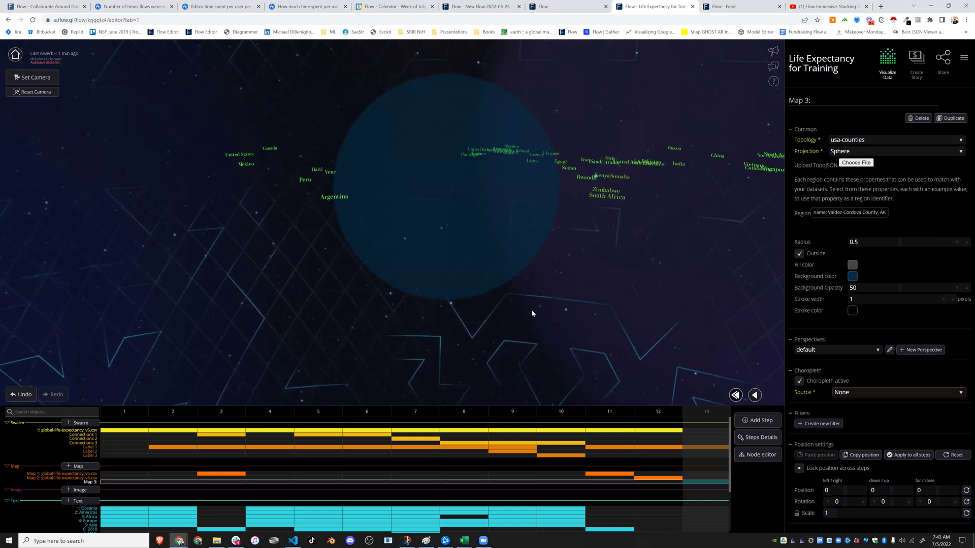
# Examine the US county outlines on Map 3's sphere from several angles and distances.
pyautogui.moveTo(594, 311); pyautogui.dragTo(572, 374)
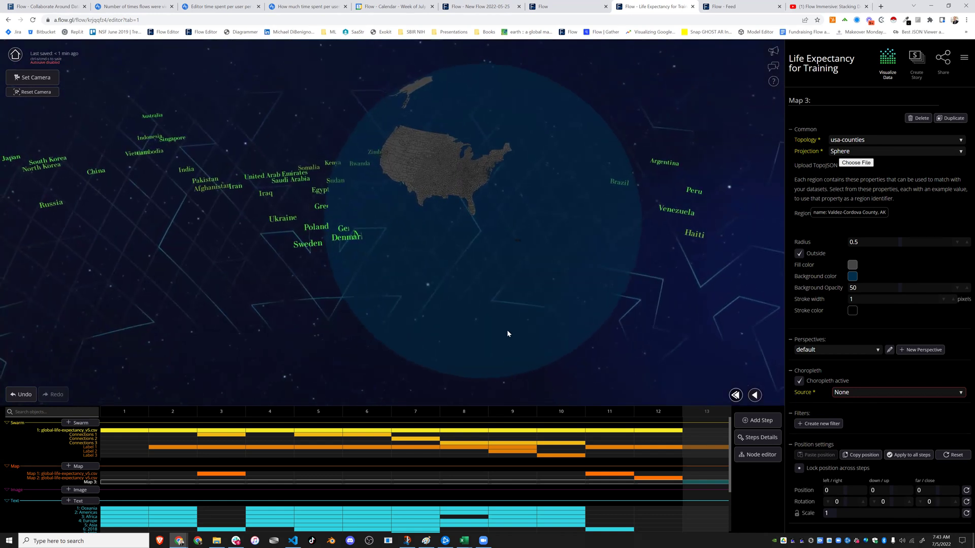
pyautogui.moveTo(523, 335); pyautogui.dragTo(391, 355)
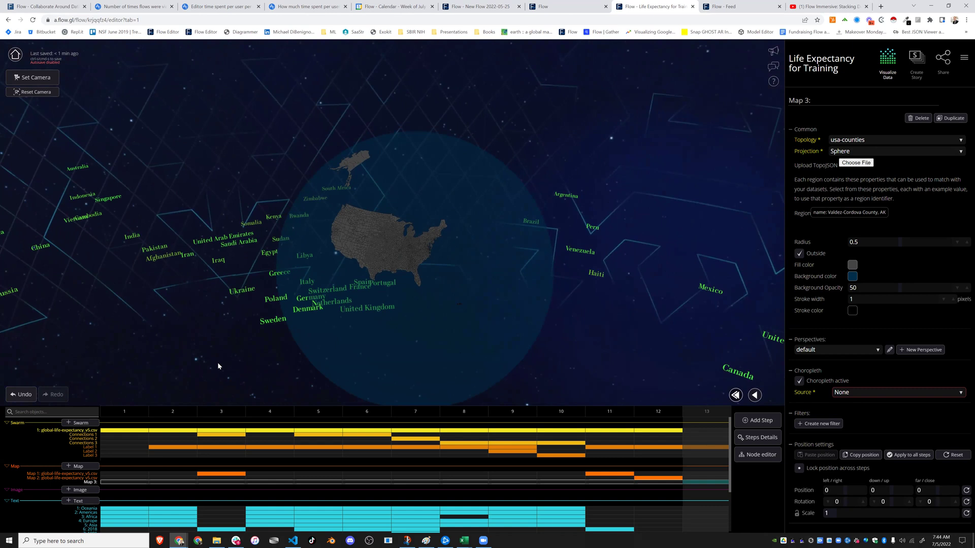
pyautogui.scroll(3, 297, 317)
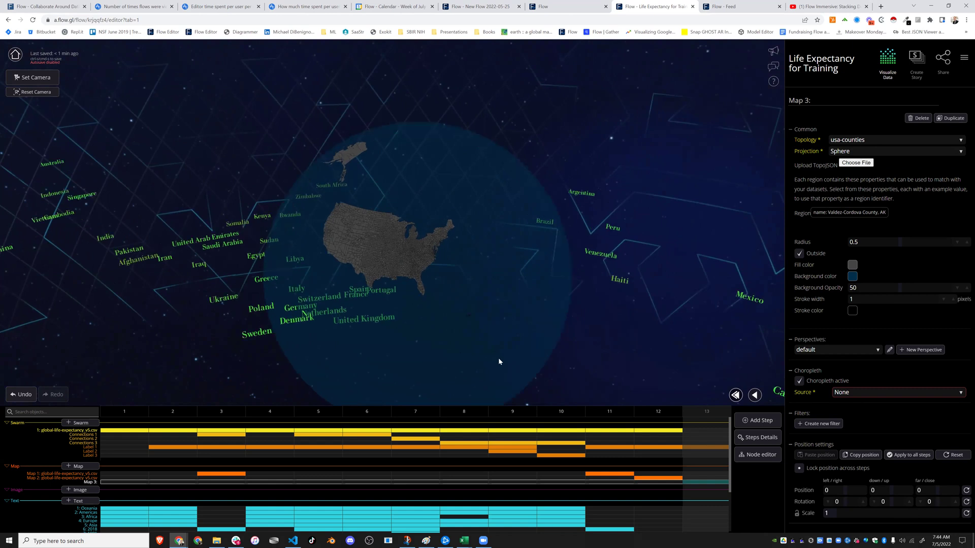
pyautogui.moveTo(423, 288); pyautogui.dragTo(152, 288)
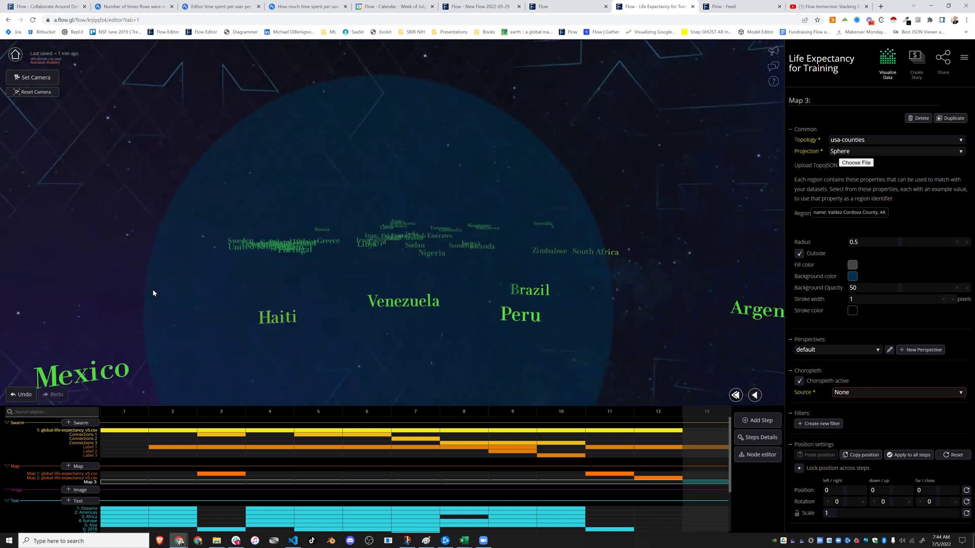
pyautogui.moveTo(524, 319); pyautogui.dragTo(599, 322)
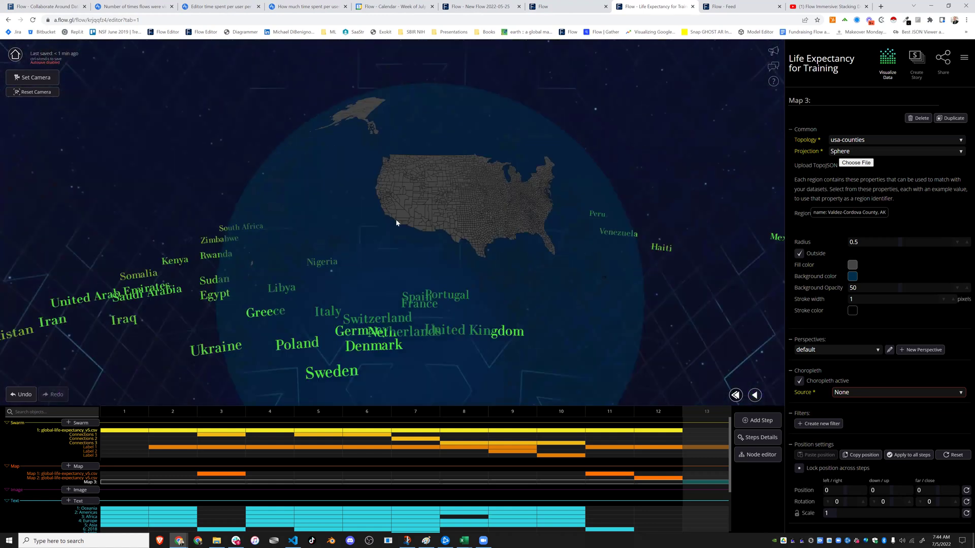
pyautogui.moveTo(353, 254); pyautogui.dragTo(544, 263)
pyautogui.moveTo(451, 261); pyautogui.dragTo(587, 342)
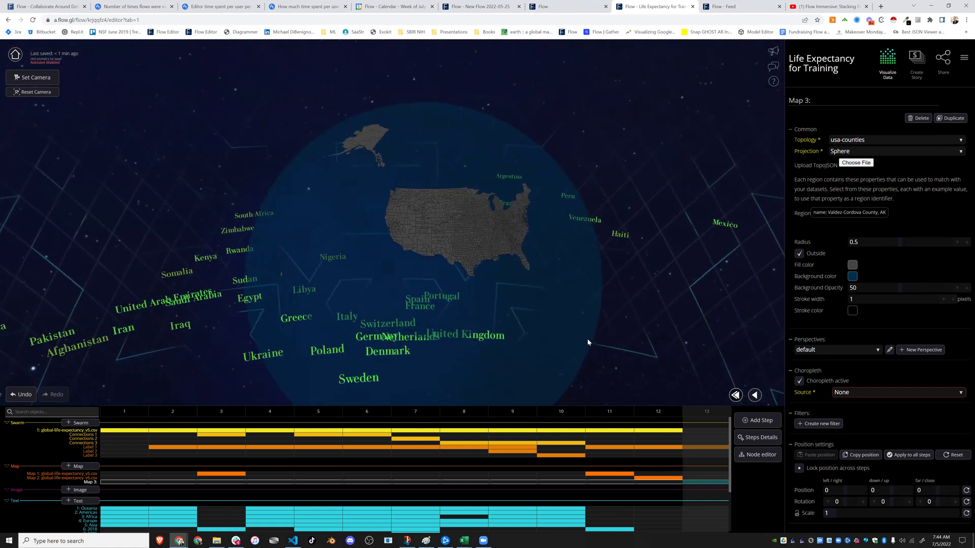
pyautogui.scroll(5, 368, 198)
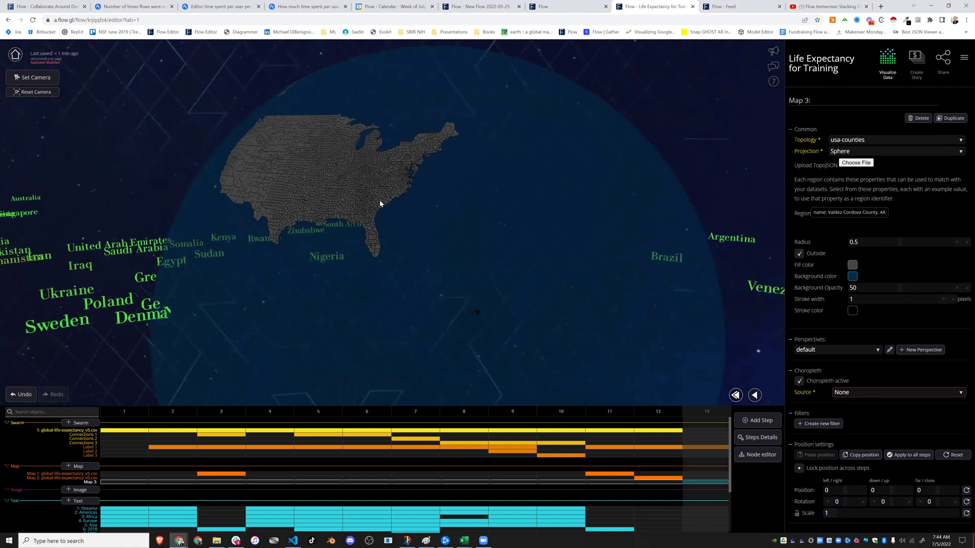
pyautogui.moveTo(394, 250); pyautogui.dragTo(370, 333)
pyautogui.scroll(-3, 373, 329)
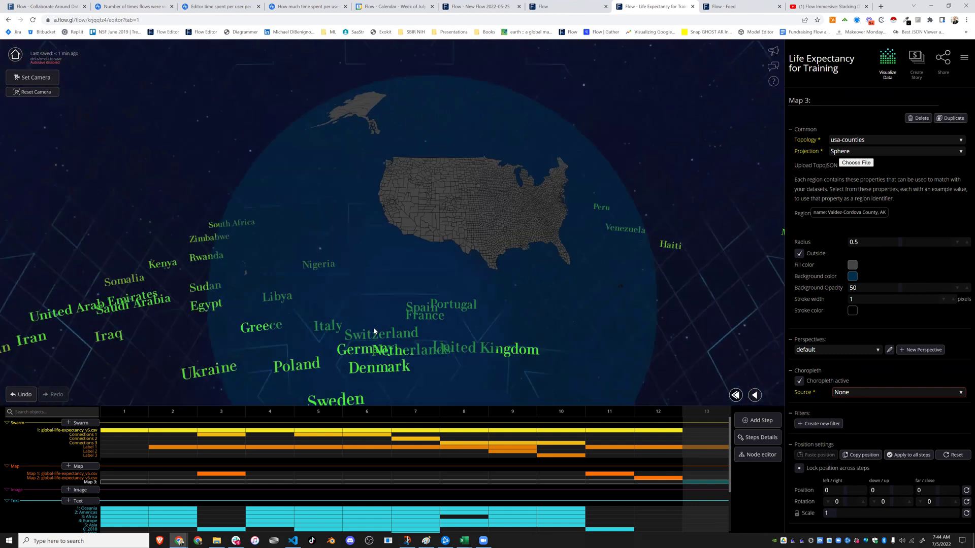
pyautogui.scroll(-2, 588, 326)
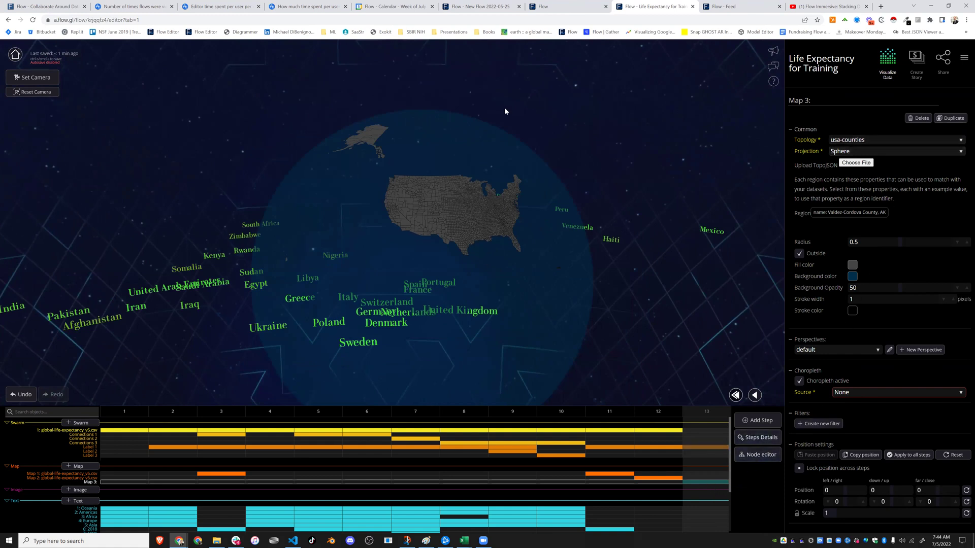
# Switch to File Explorer, go back to My Drive and copy the sharing link of the Demo Media & Assets folder to the clipboard.
pyautogui.click(217, 540)
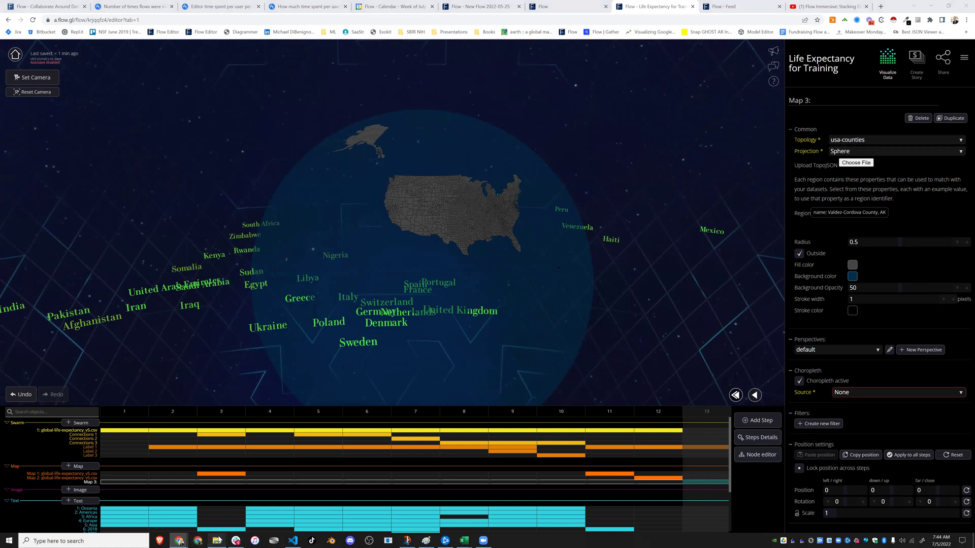
pyautogui.click(290, 228)
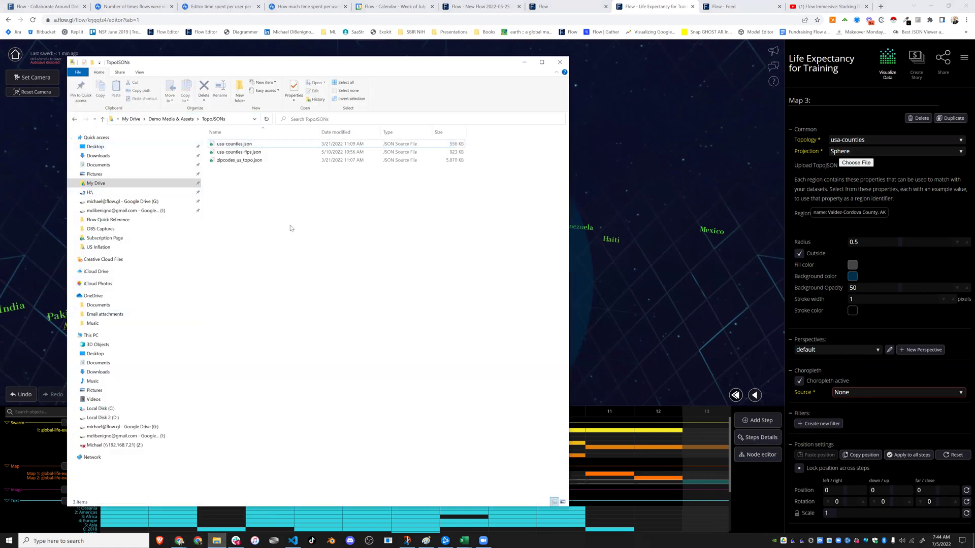
pyautogui.hotkey('alt', 'Left')
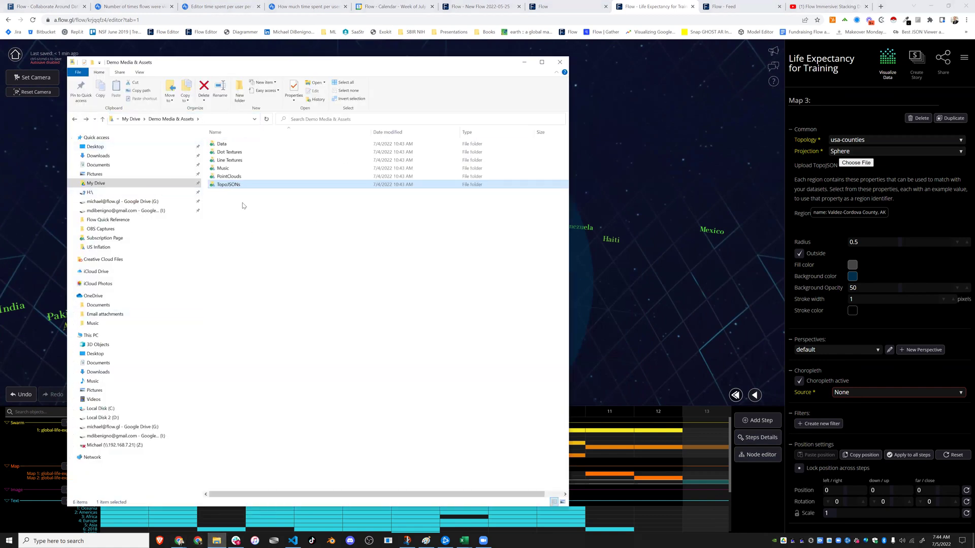
pyautogui.hotkey('alt', 'Left')
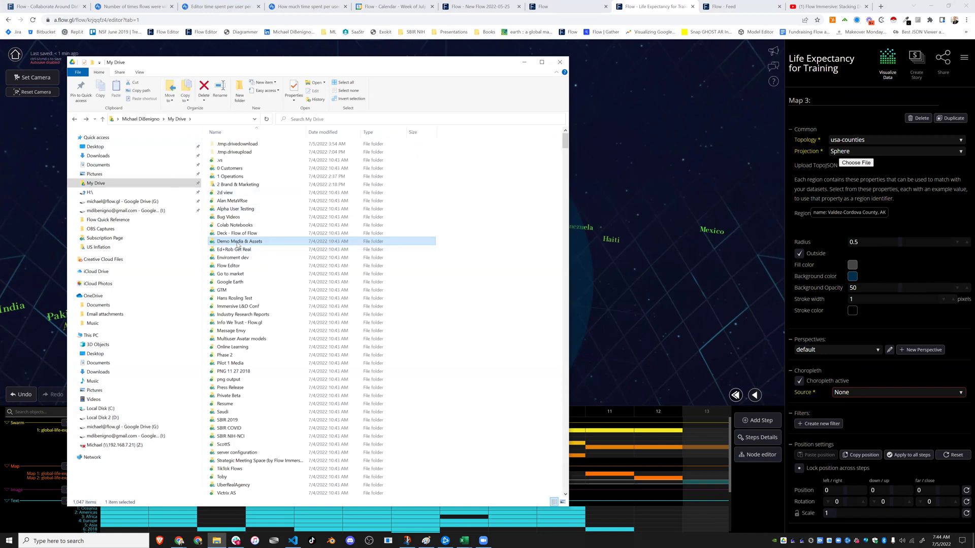
pyautogui.rightClick(237, 244)
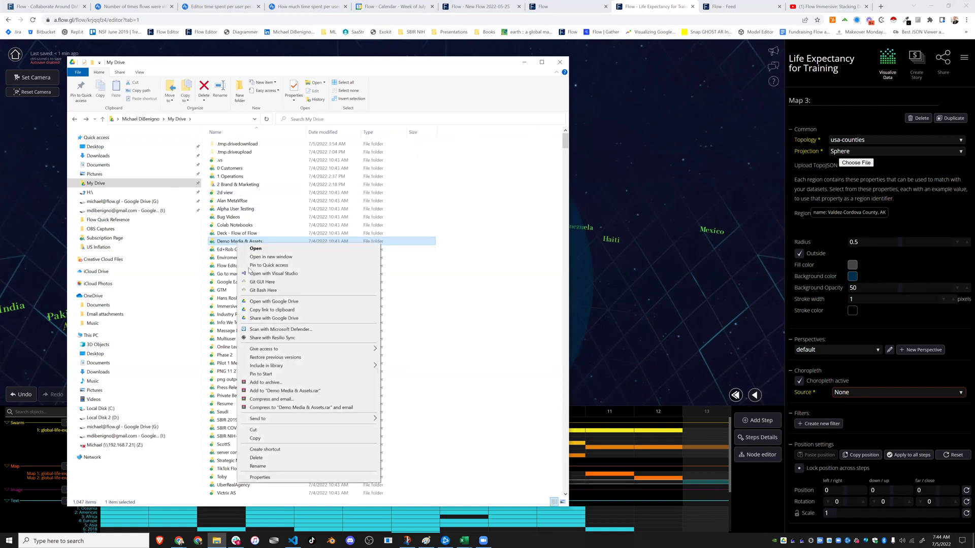
pyautogui.click(273, 310)
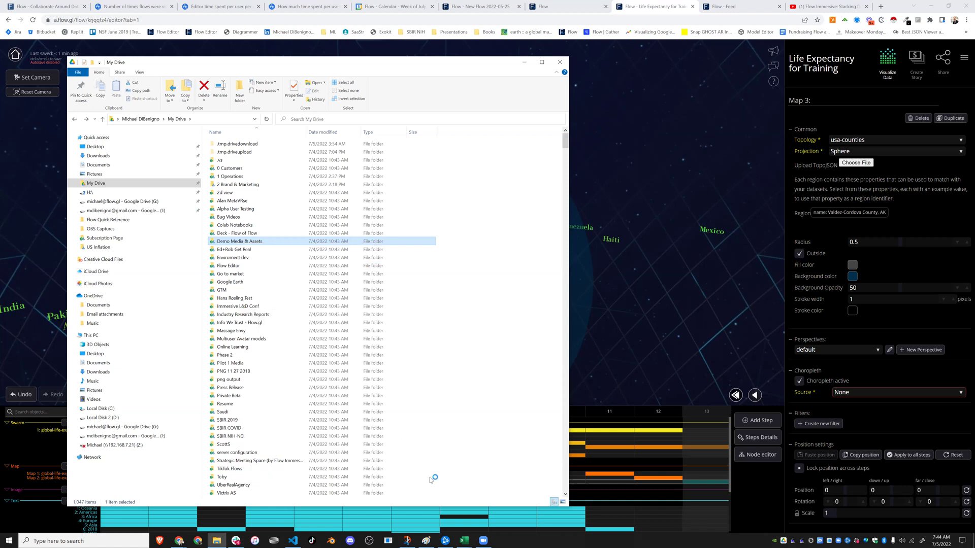